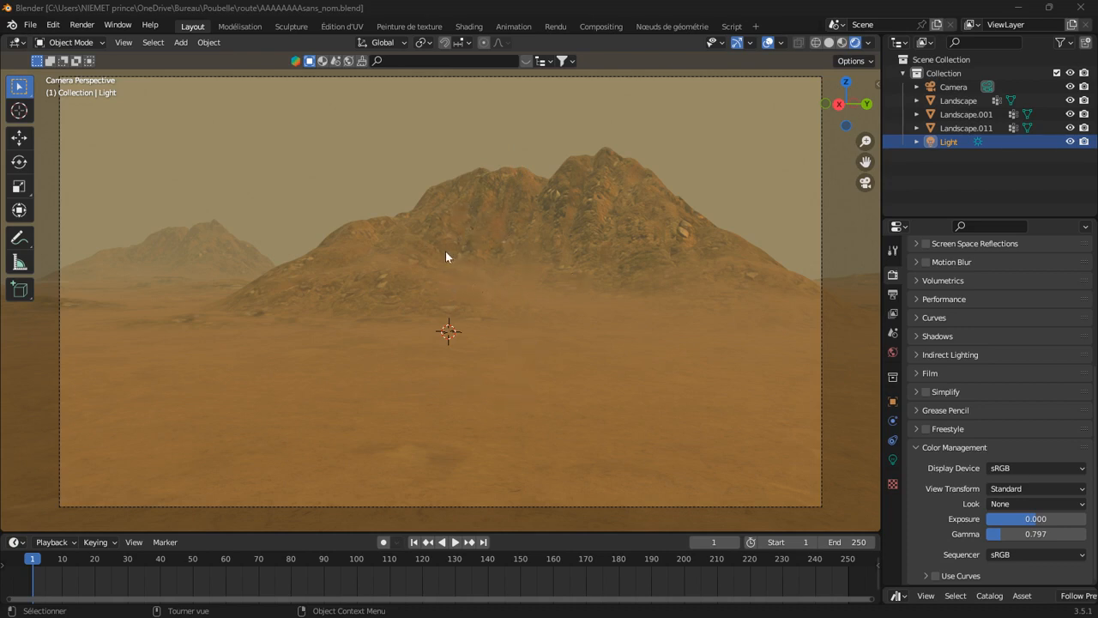
Step: Examine the finished desert mountain scene from several angles in both solid and rendered shading
middle_drag(482, 227, 674, 137)
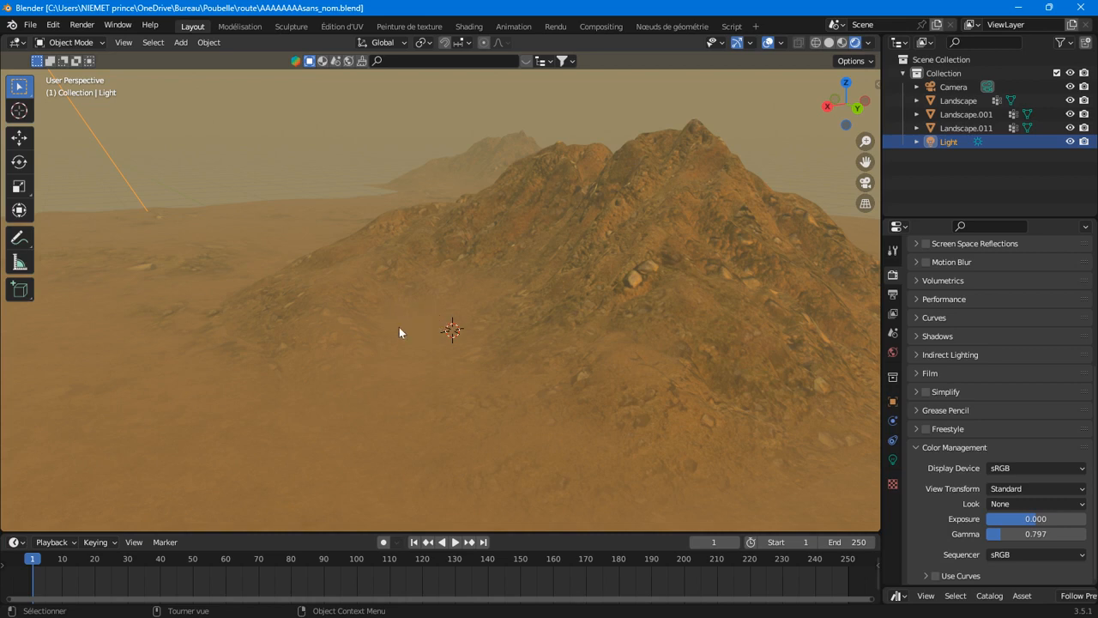
middle_drag(397, 330, 472, 350)
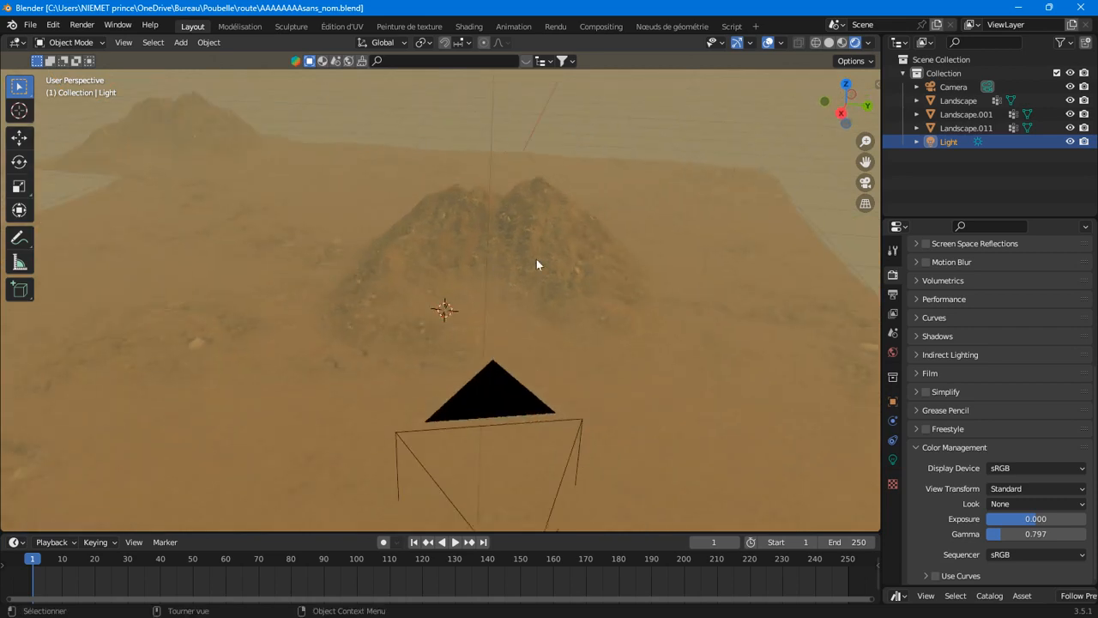
click(829, 43)
mouse_move(337, 292)
middle_down()
mouse_move(364, 345)
mouse_move(540, 253)
middle_up()
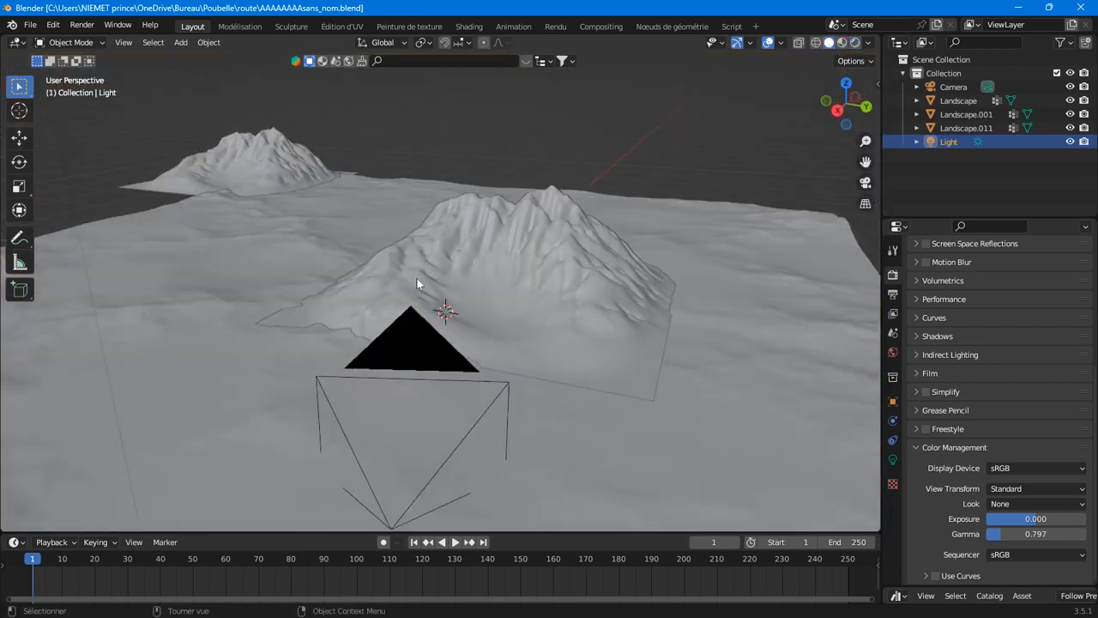
click(856, 42)
scroll(601, 382, up, 4)
middle_drag(581, 394, 529, 376)
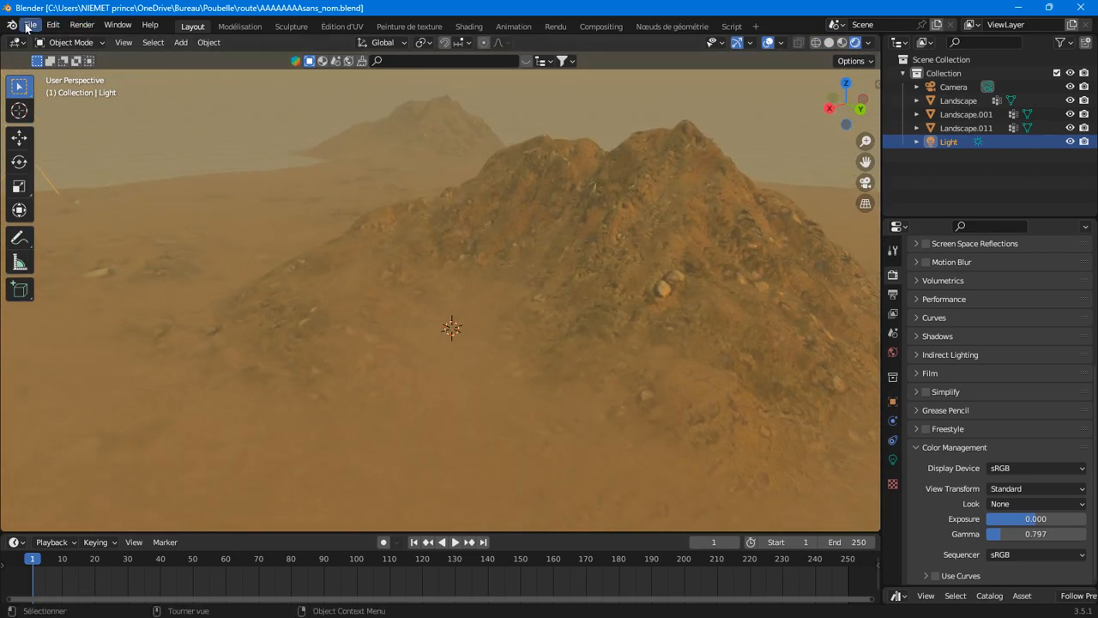
Step: Open the recent file AAAAAAuntitled.blend and inspect its textured landscape, staying in Object Mode
click(28, 26)
mouse_move(62, 69)
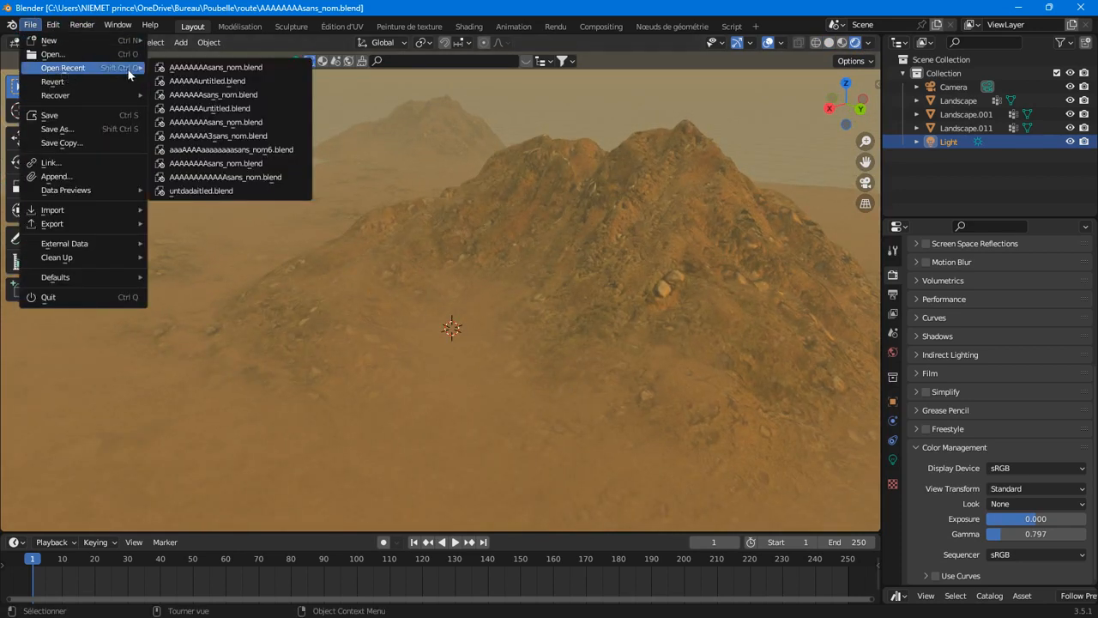
click(196, 82)
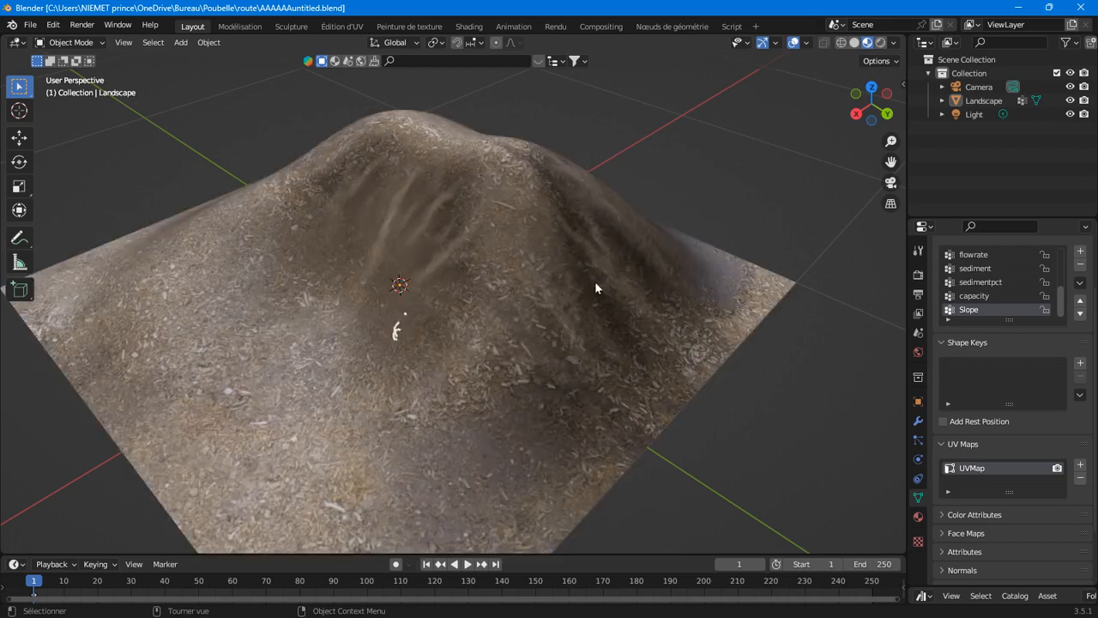
middle_drag(595, 286, 443, 231)
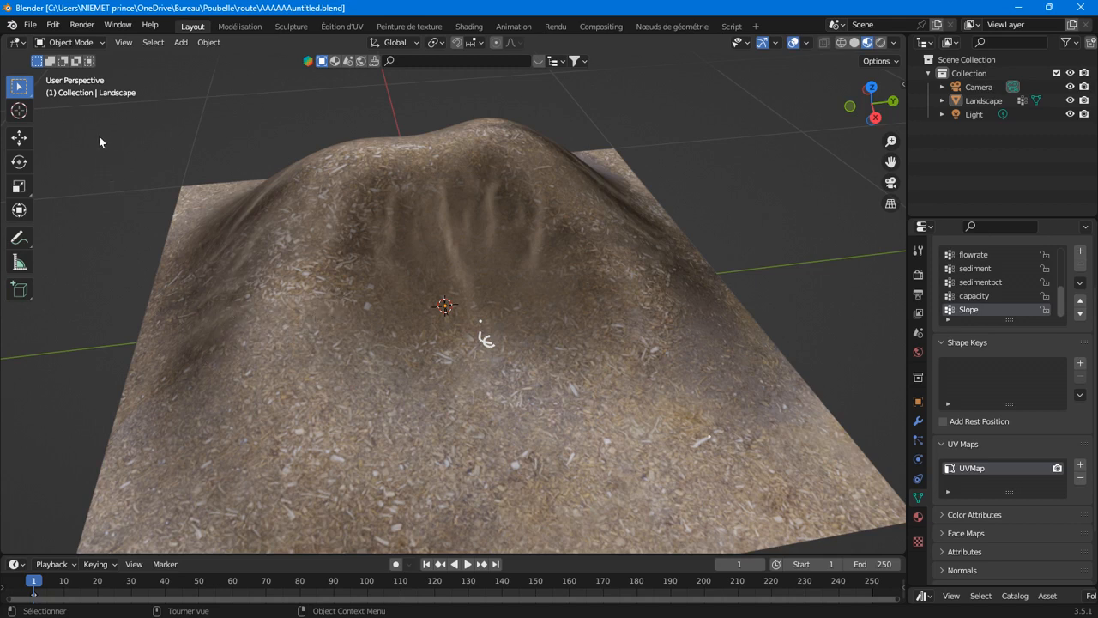
click(75, 42)
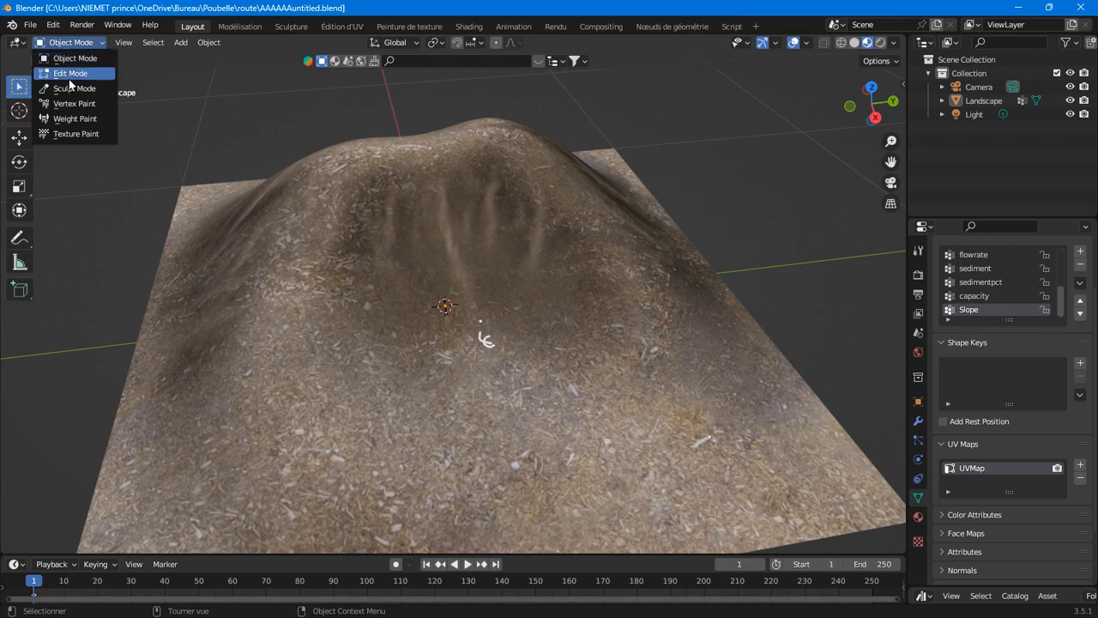
click(70, 58)
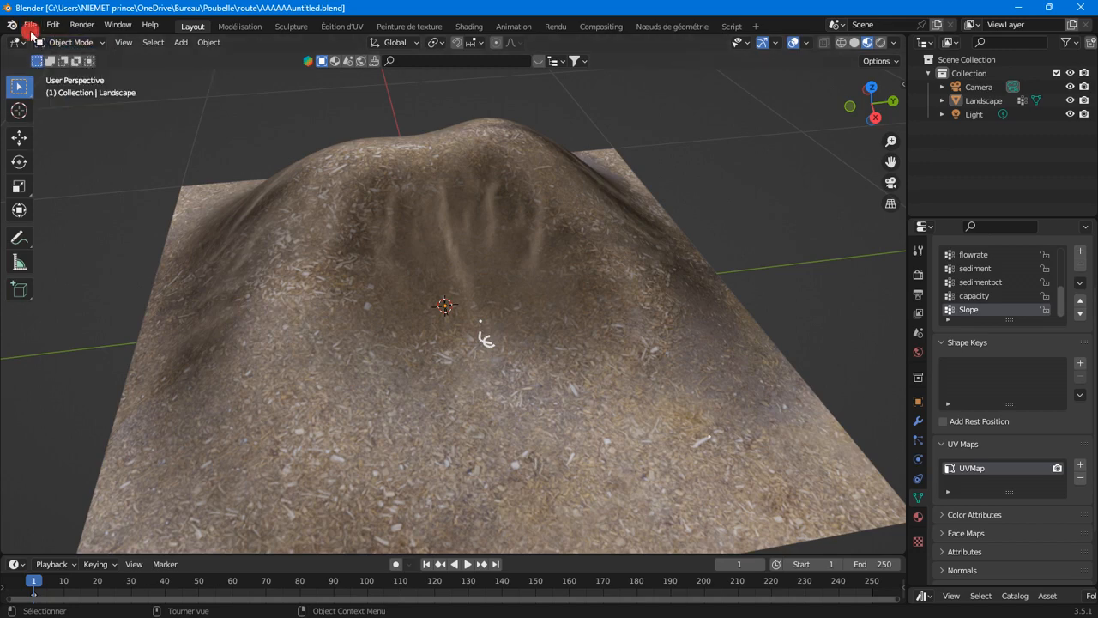
Step: Create a new General file and delete the default cube
click(31, 25)
mouse_move(86, 40)
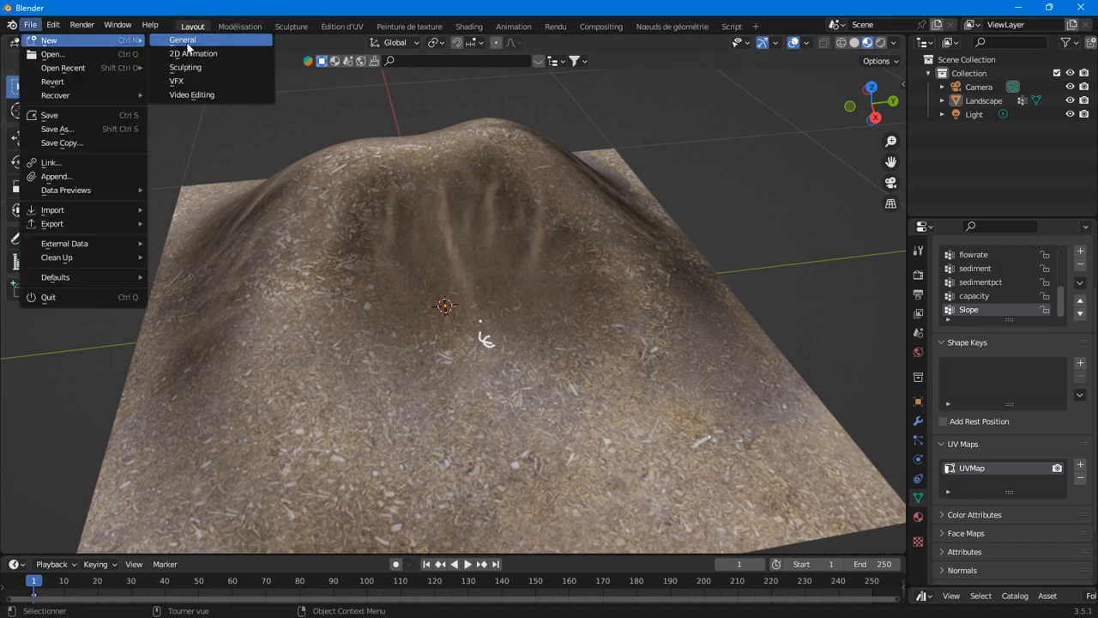
click(182, 39)
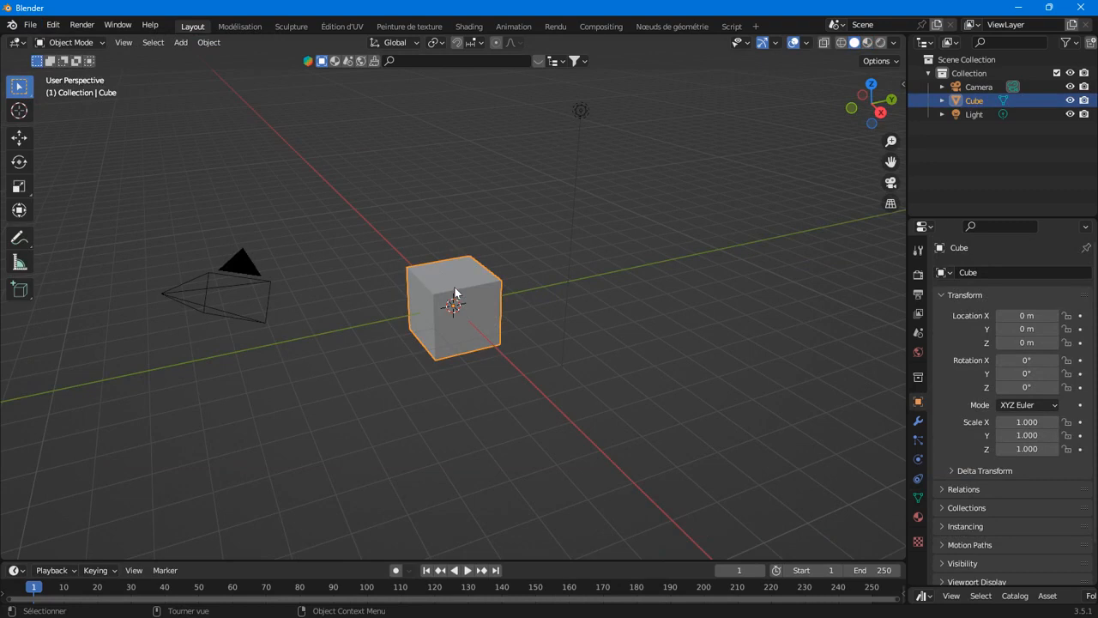
right_click(461, 293)
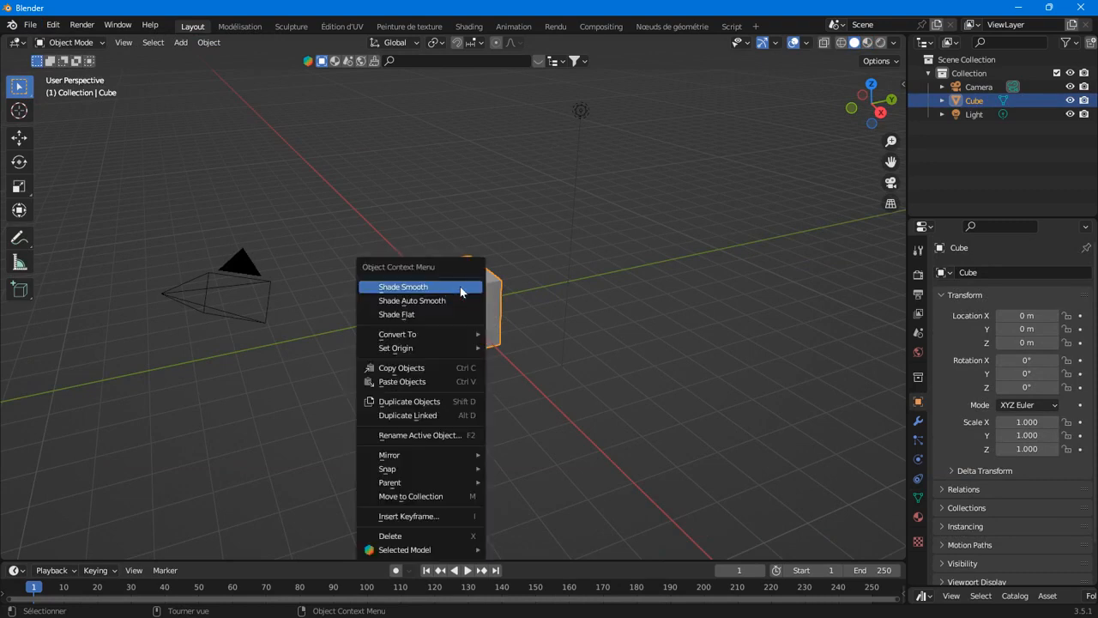
click(393, 536)
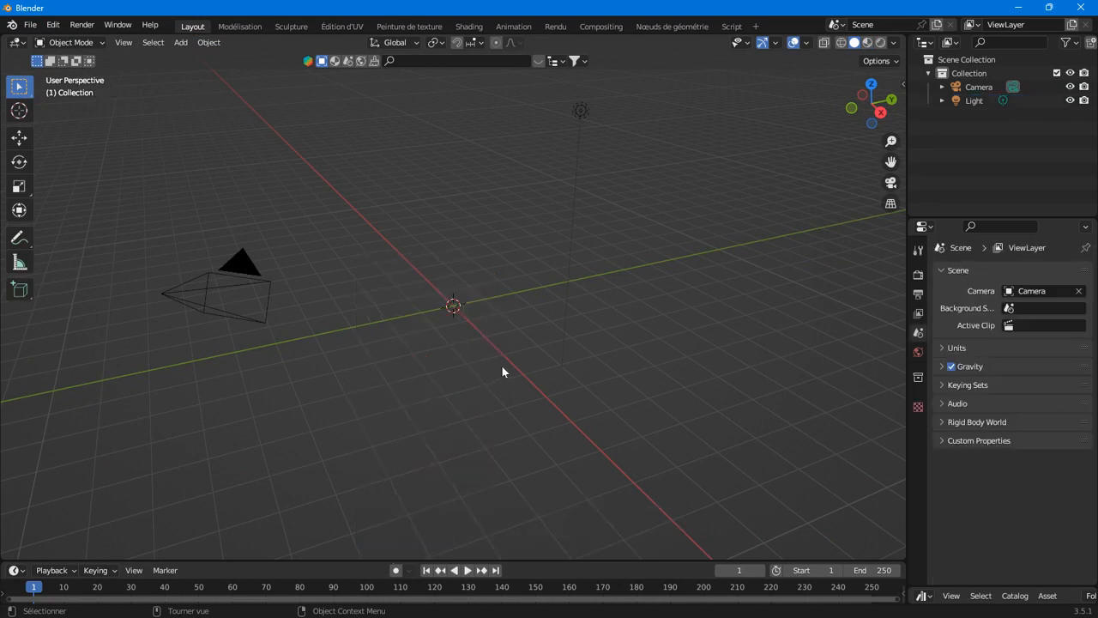
Step: In the preferences, filter the add-ons to the Add Mesh category and make sure A.N.T.Landscape is enabled
click(178, 43)
mouse_move(223, 57)
click(53, 24)
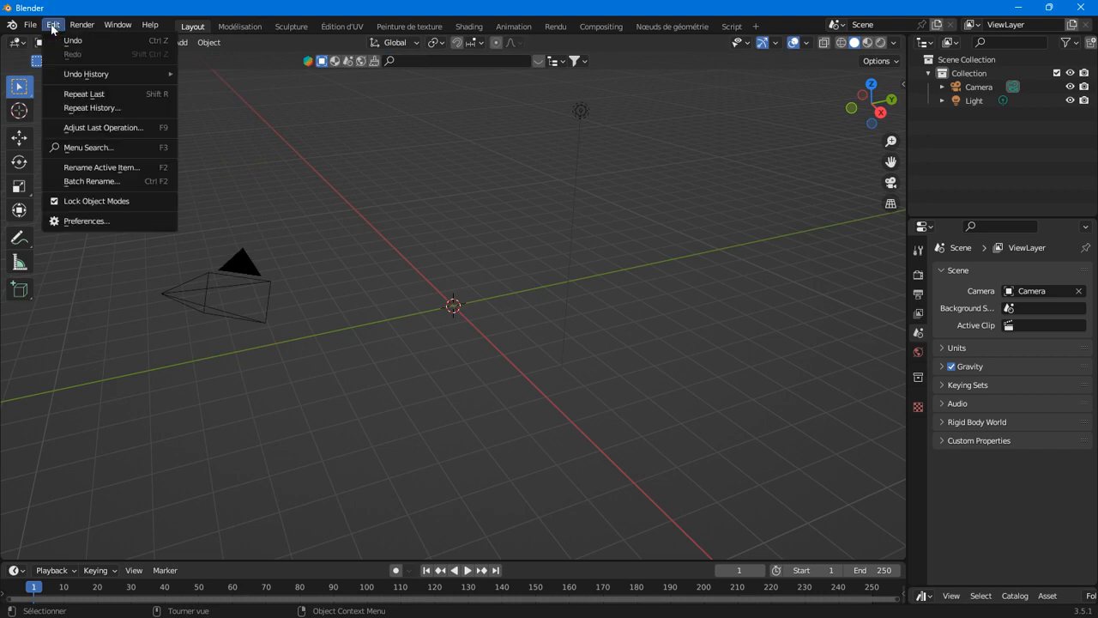
click(82, 221)
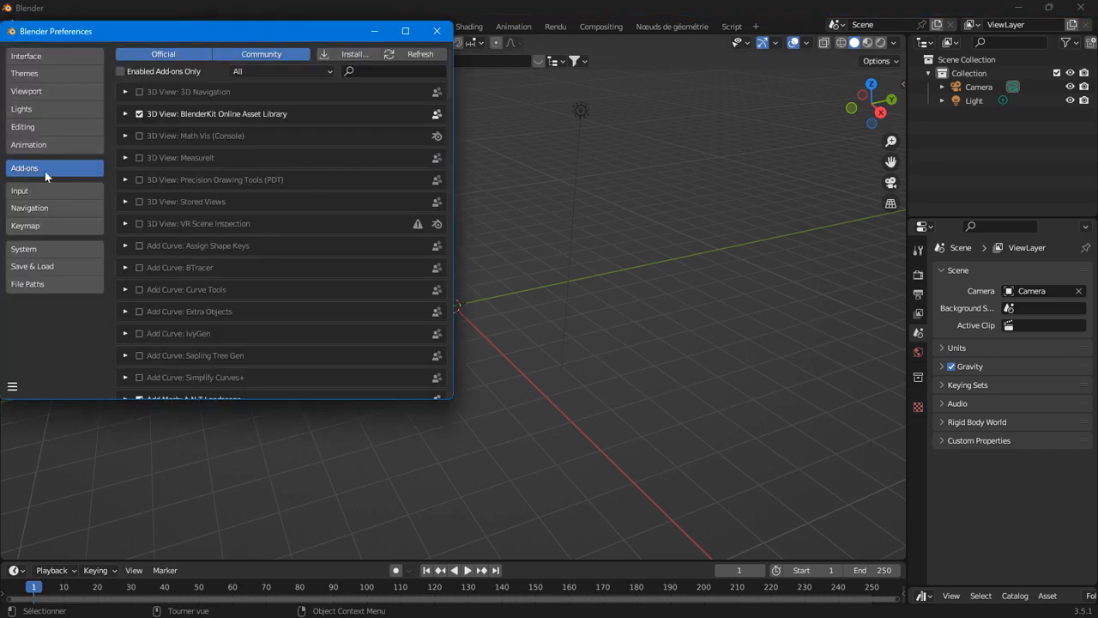
click(247, 71)
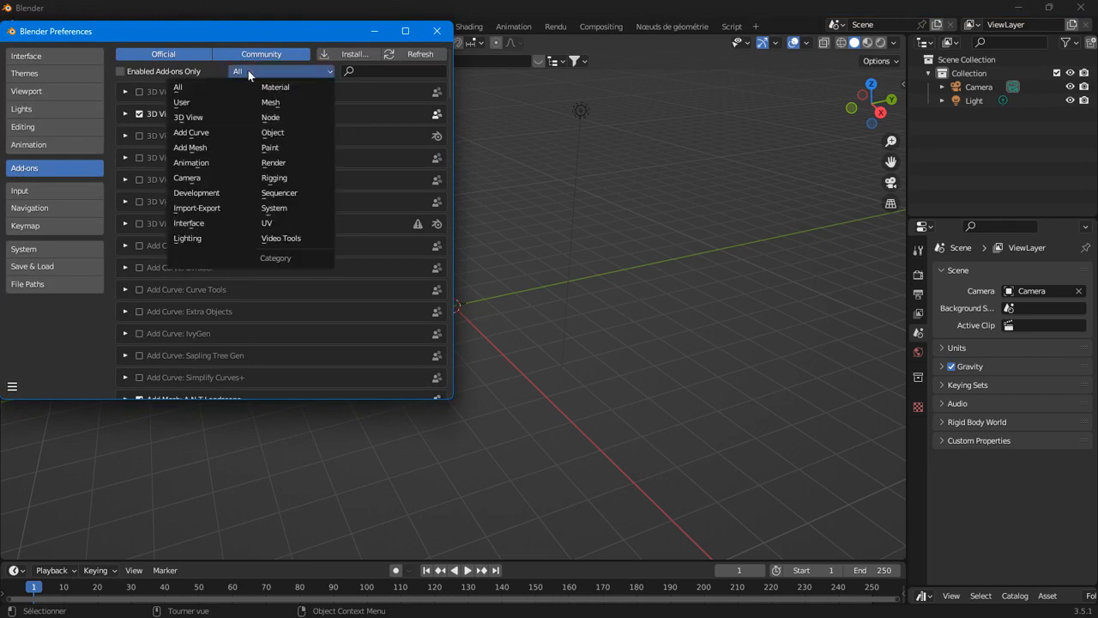
click(200, 149)
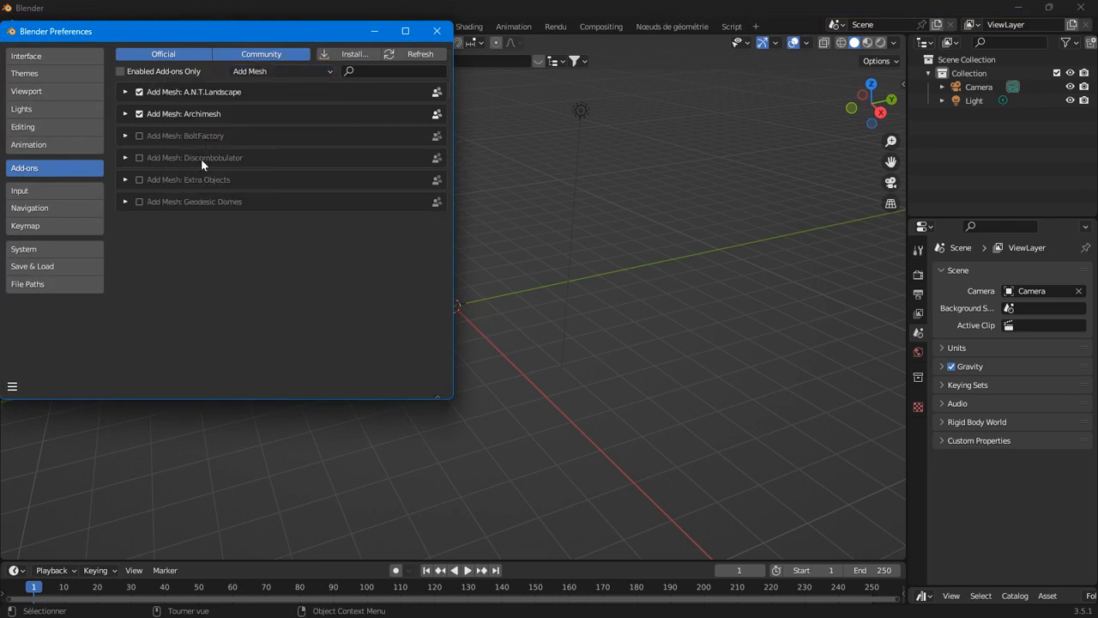
click(138, 91)
click(138, 91)
click(437, 31)
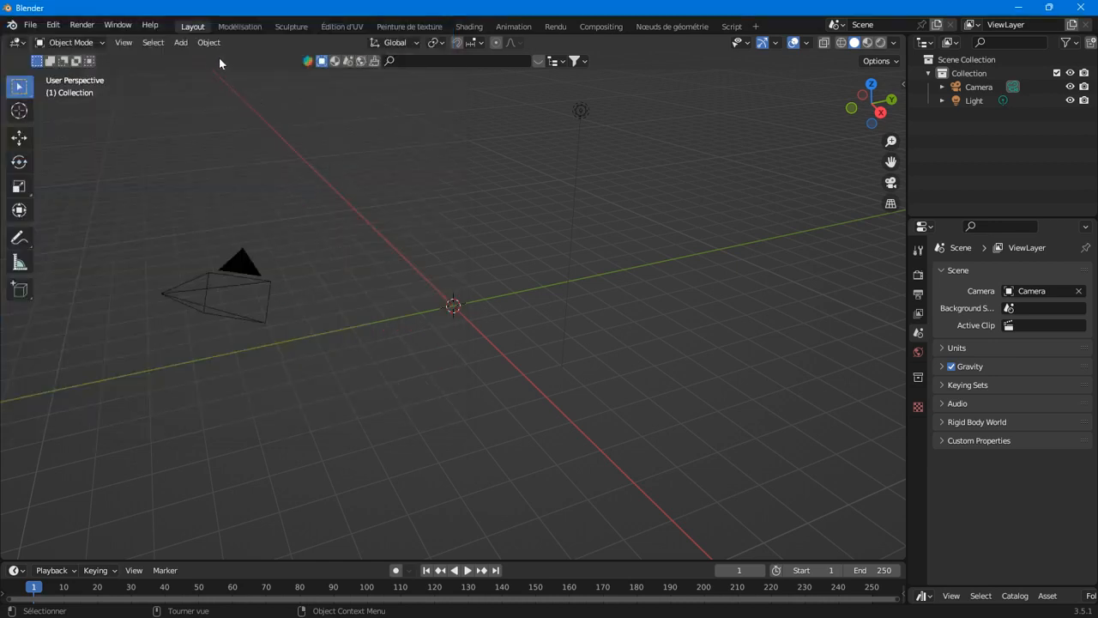
Step: Add a Landscape mesh to the empty scene and inspect the generated mountain from different sides
click(182, 43)
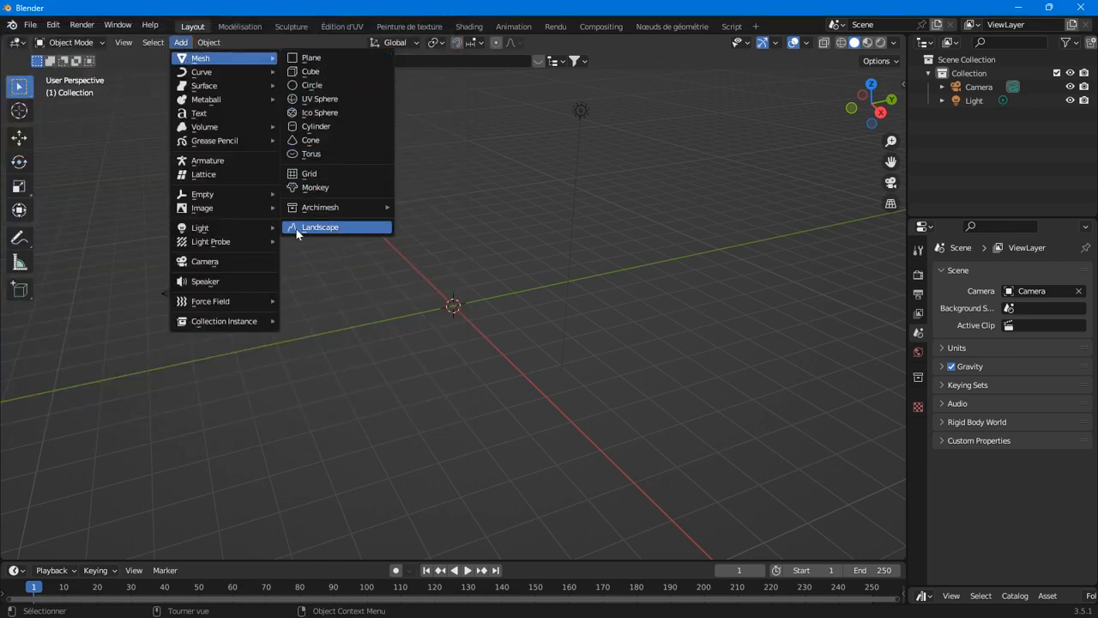
click(360, 226)
scroll(425, 300, up, 5)
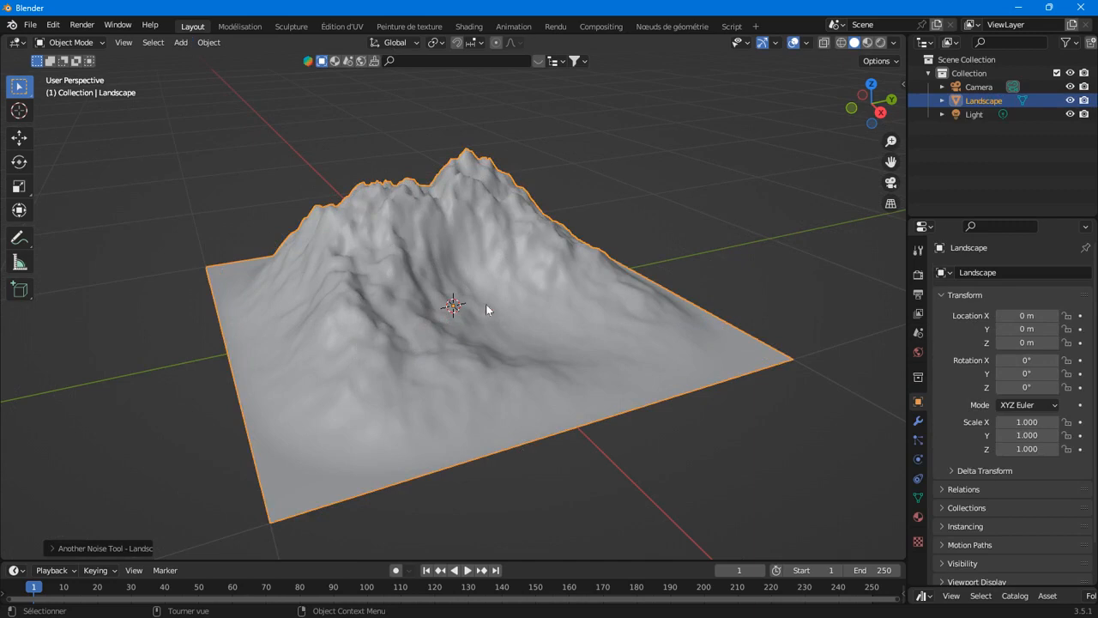
middle_drag(524, 354, 469, 356)
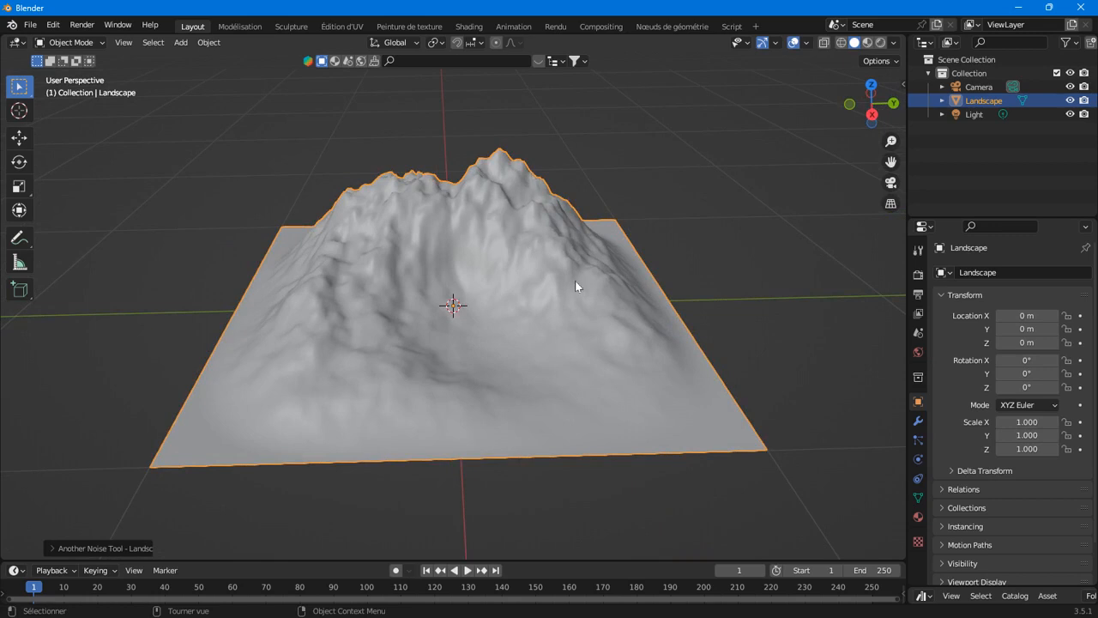
middle_drag(577, 283, 564, 230)
middle_drag(391, 314, 352, 331)
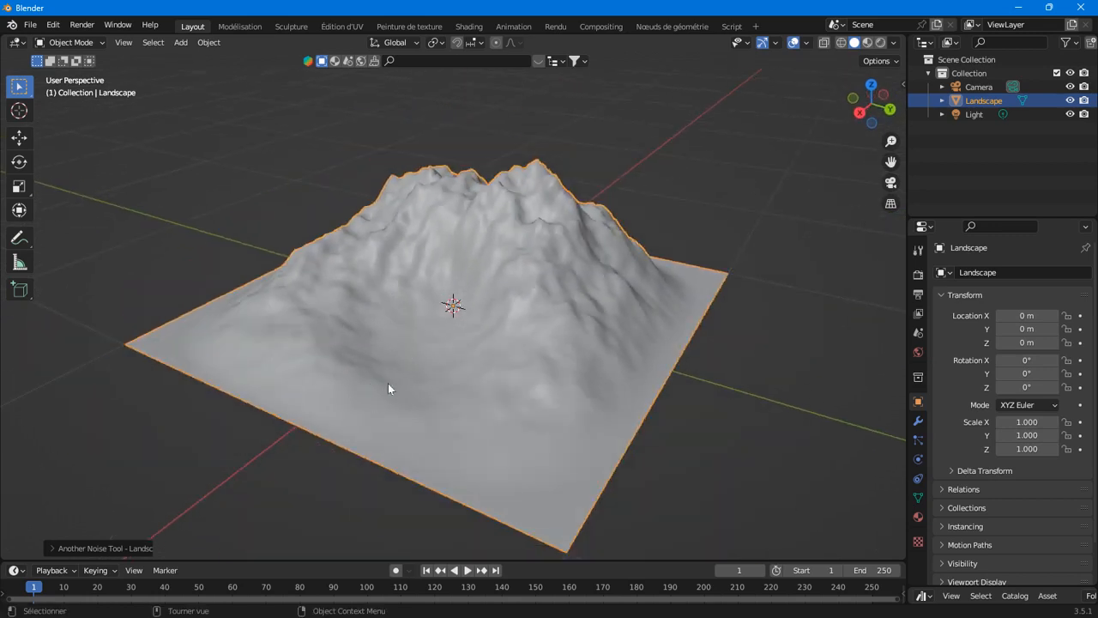
scroll(407, 378, up, 2)
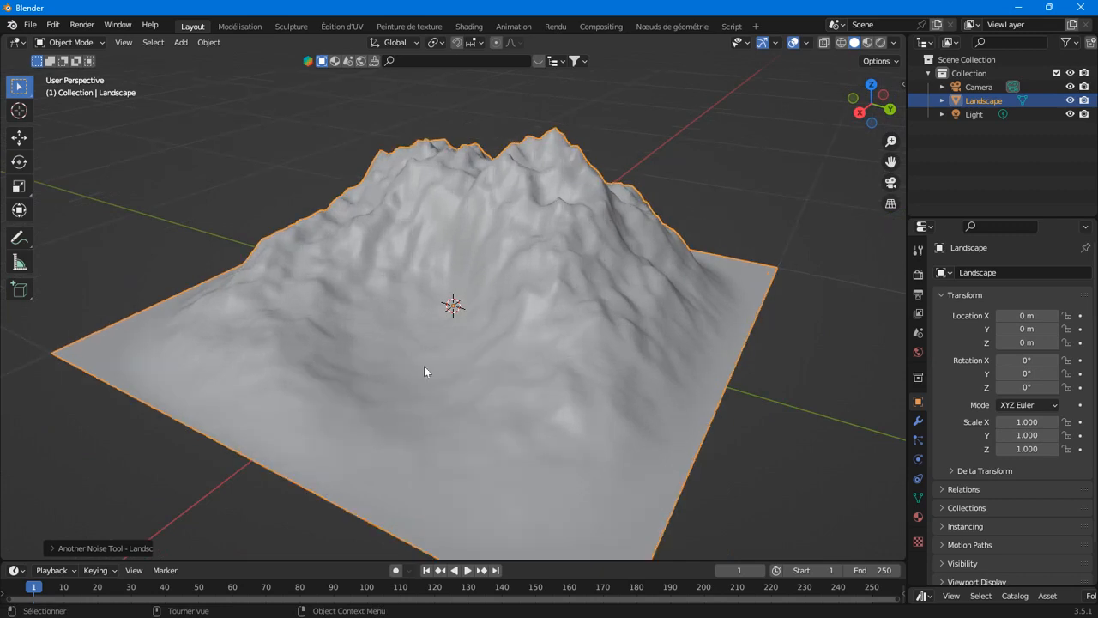
middle_drag(355, 410, 392, 418)
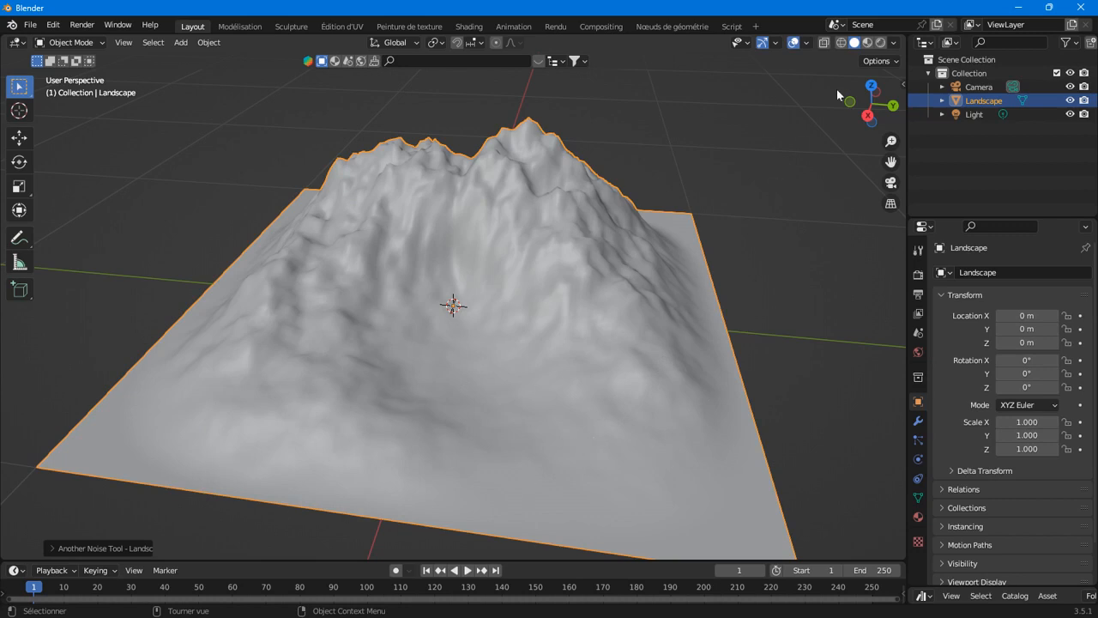
Step: Run the Landscape Eroder tool on the landscape mesh
click(902, 82)
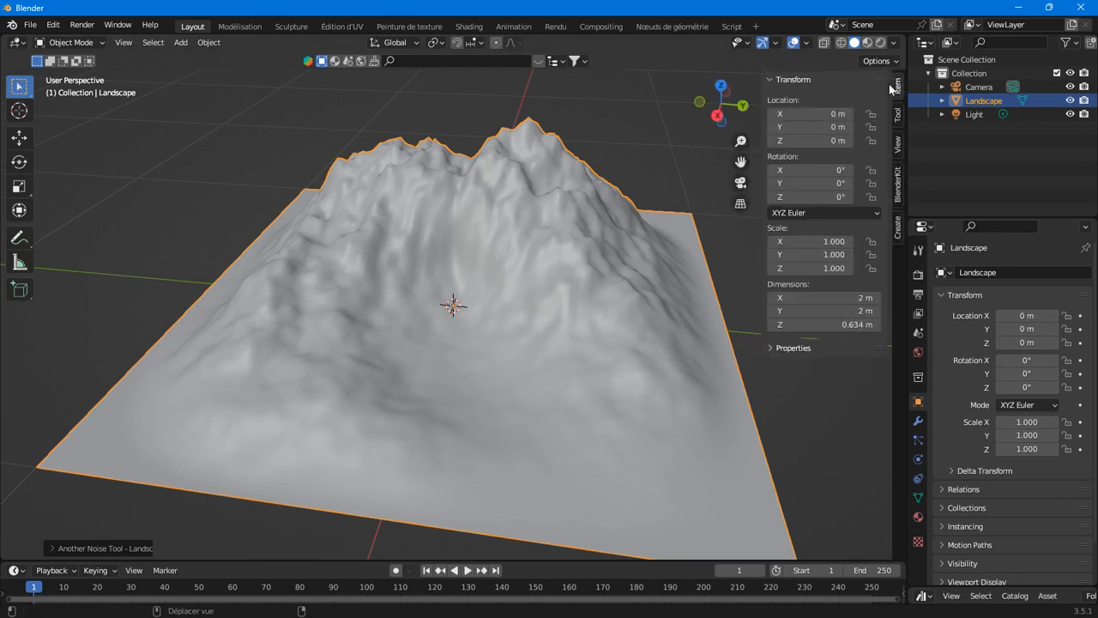
click(899, 237)
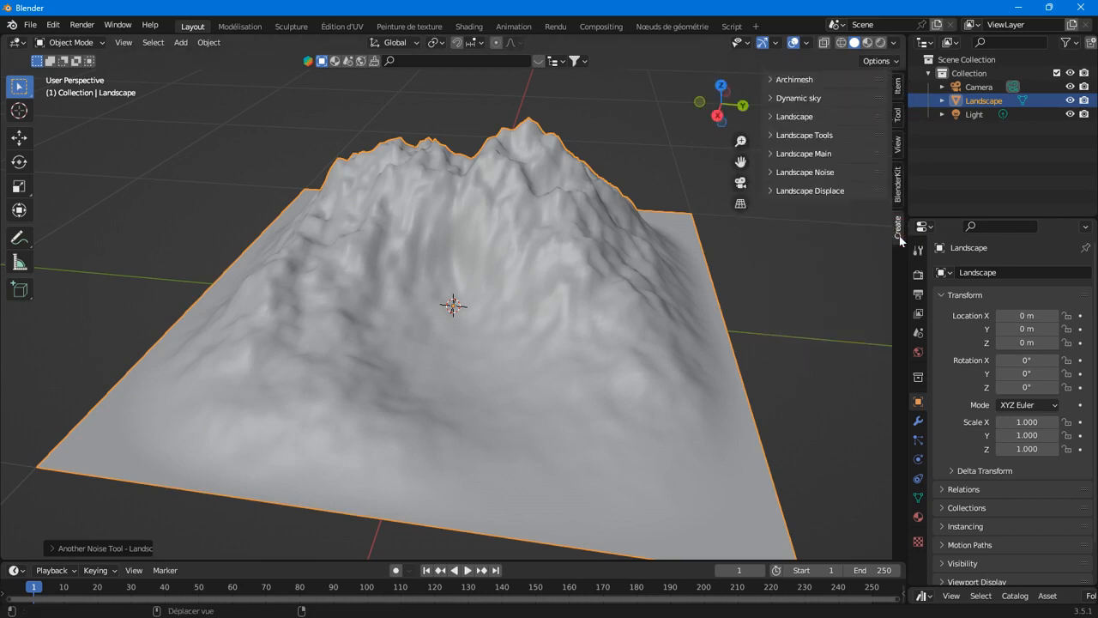
click(795, 134)
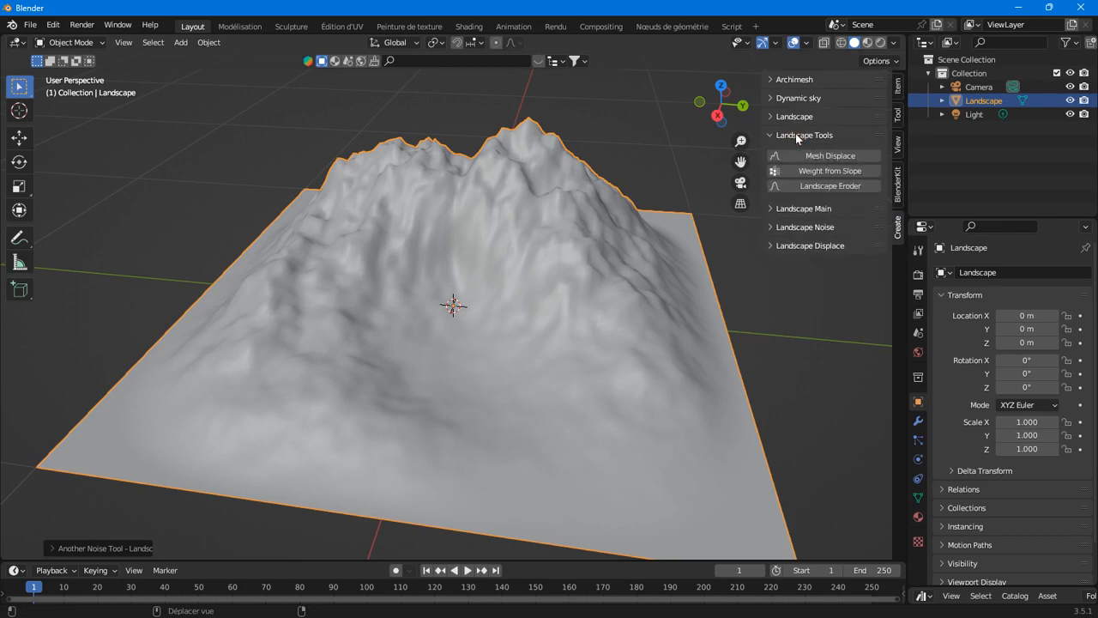
click(835, 187)
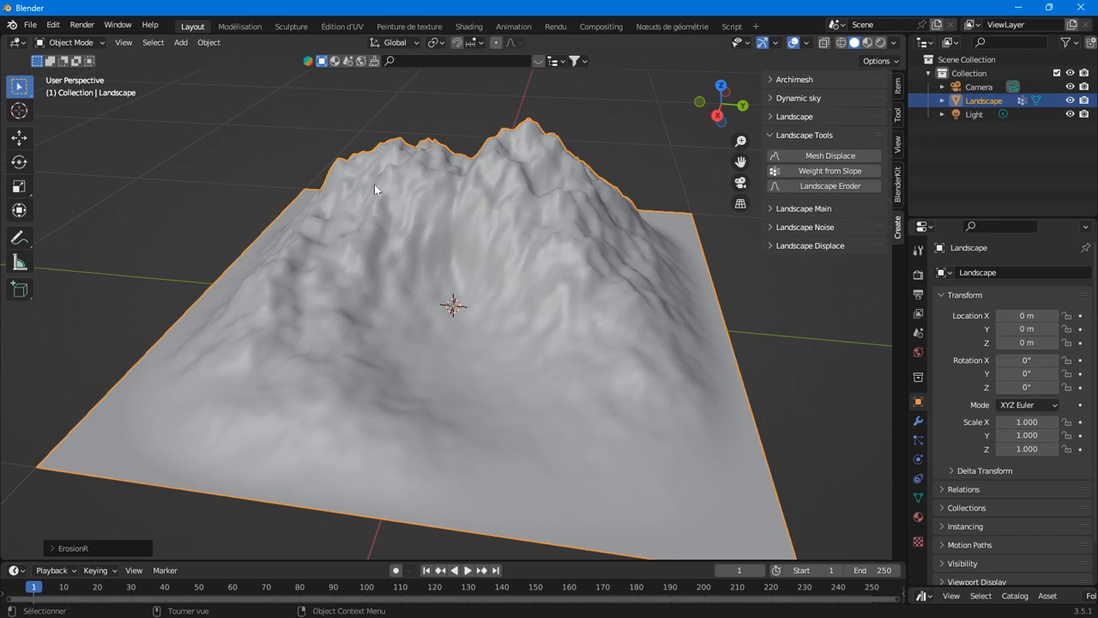
Step: Set the erosion's thermal diffusion Kd to 0 and River Iterations to the minimum of 1, and repeat the operation
click(62, 549)
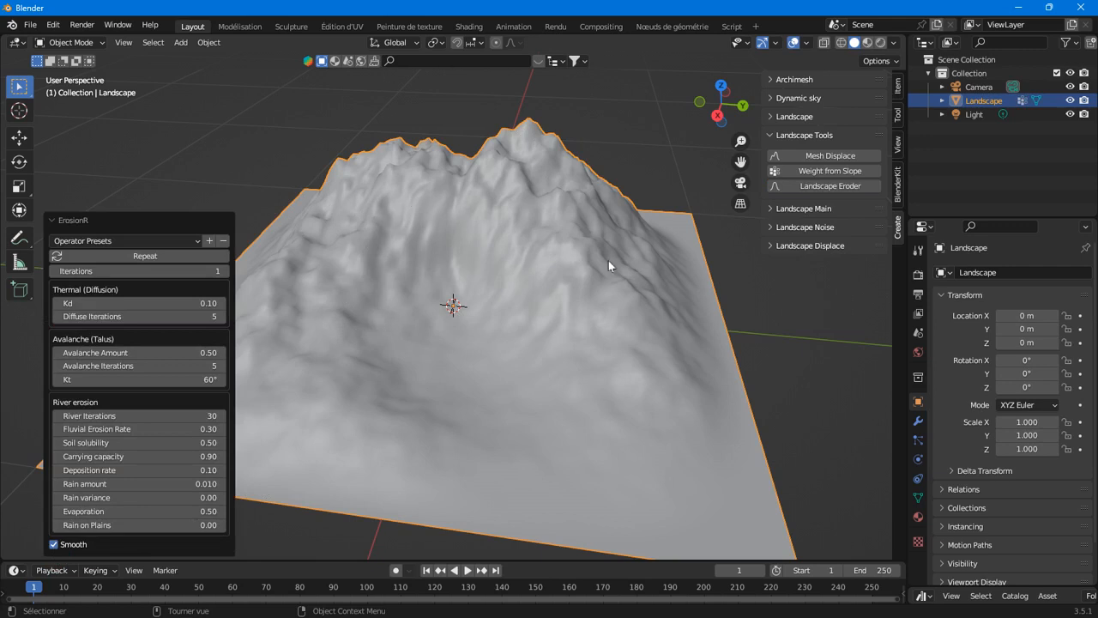
click(160, 298)
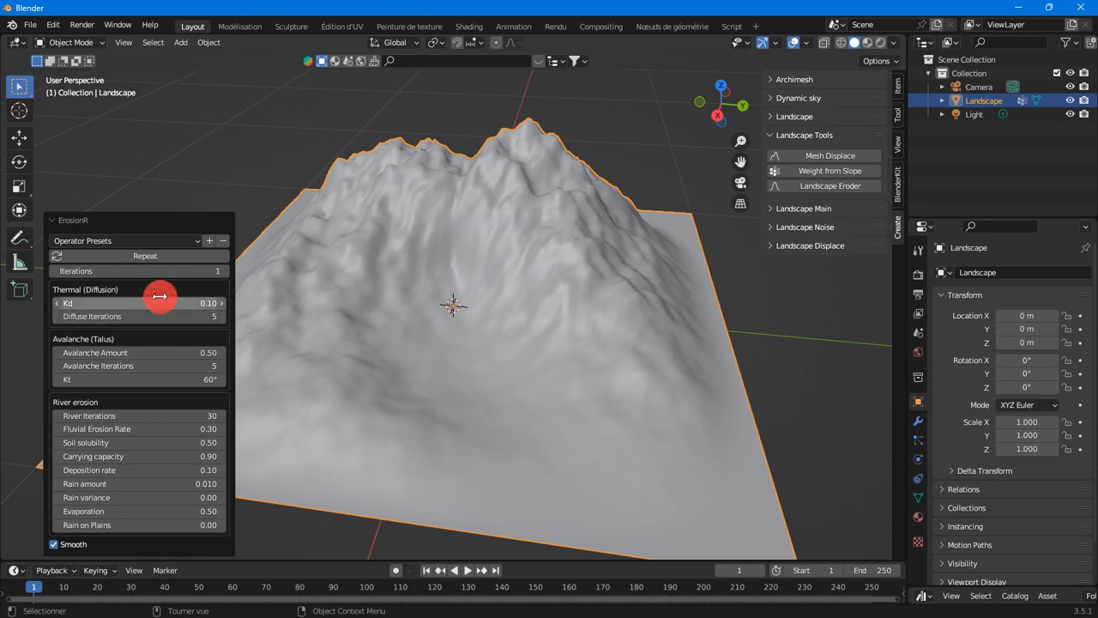
text(0)
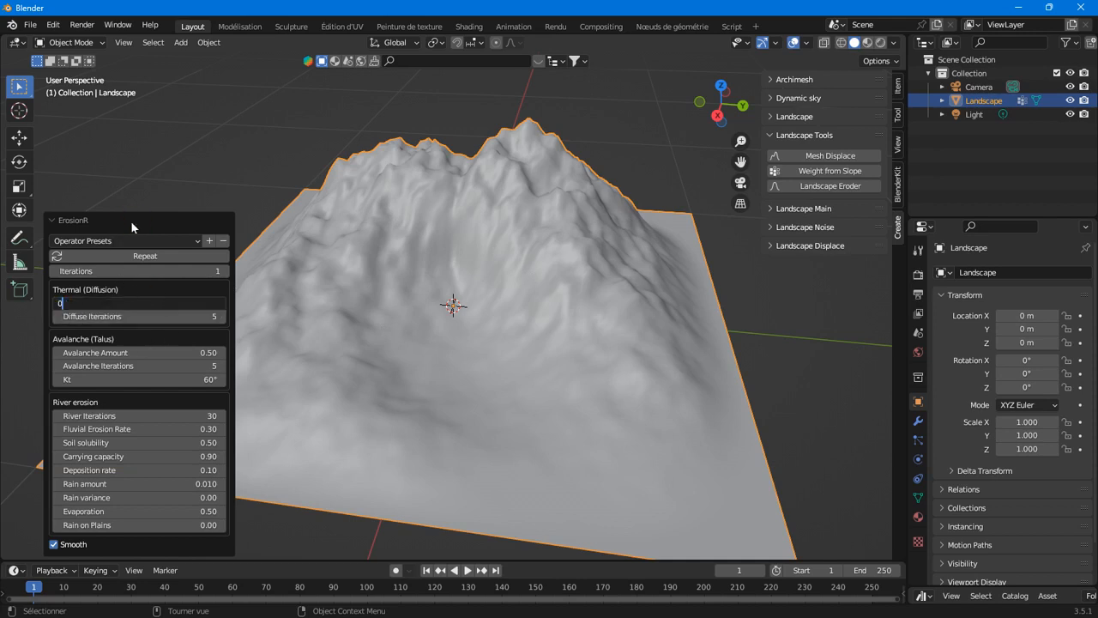
key(Return)
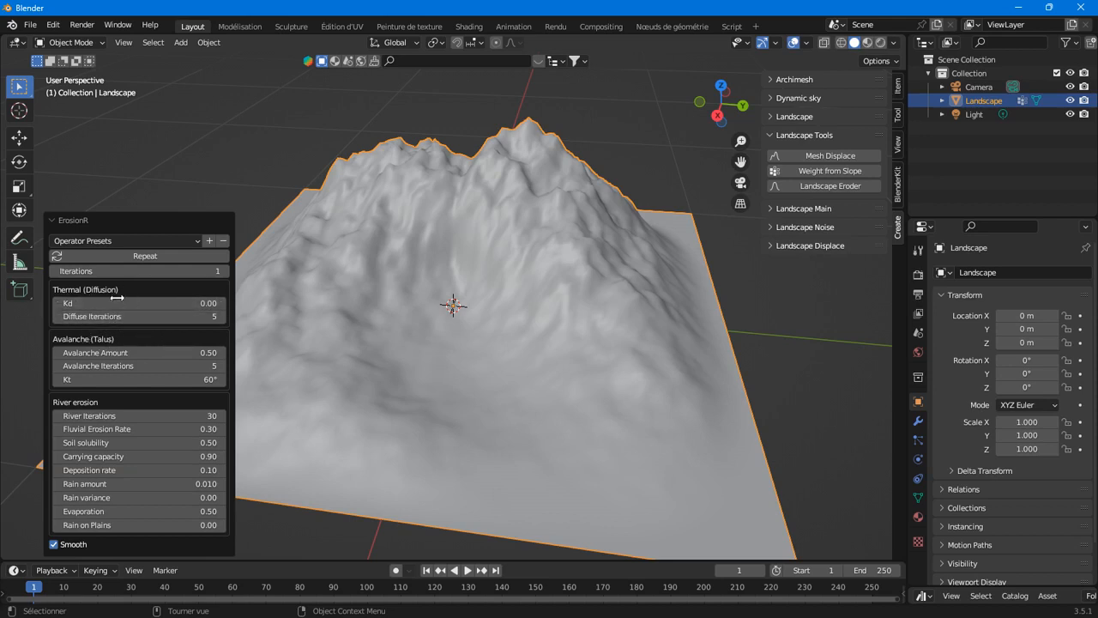
click(161, 415)
text(0)
key(Return)
click(137, 256)
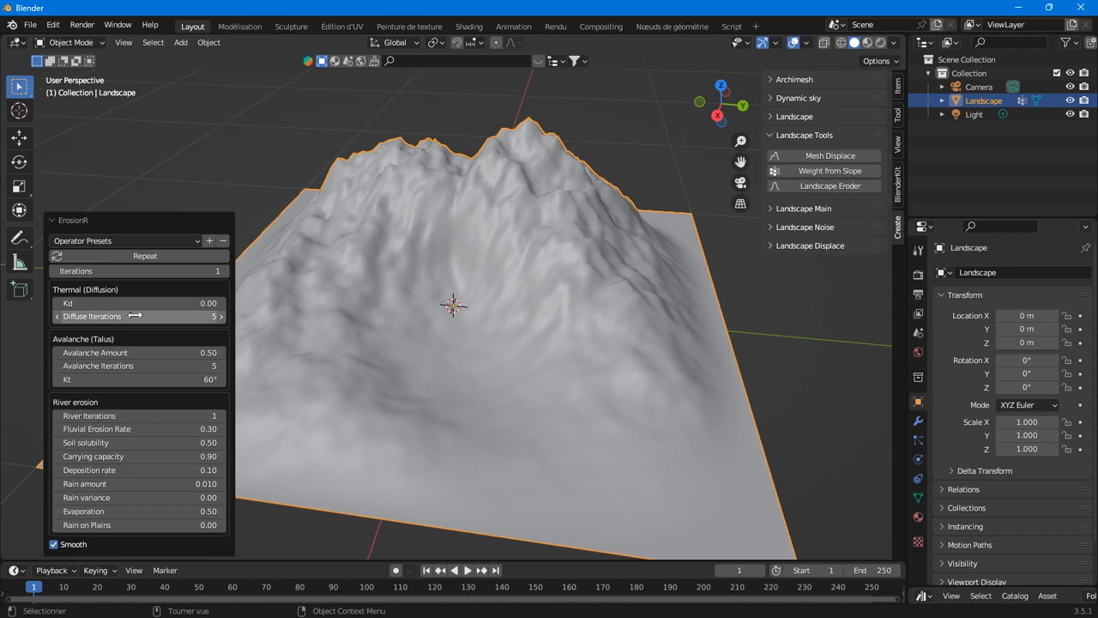
Step: Switch the eroded landscape to Weight Paint mode
click(84, 43)
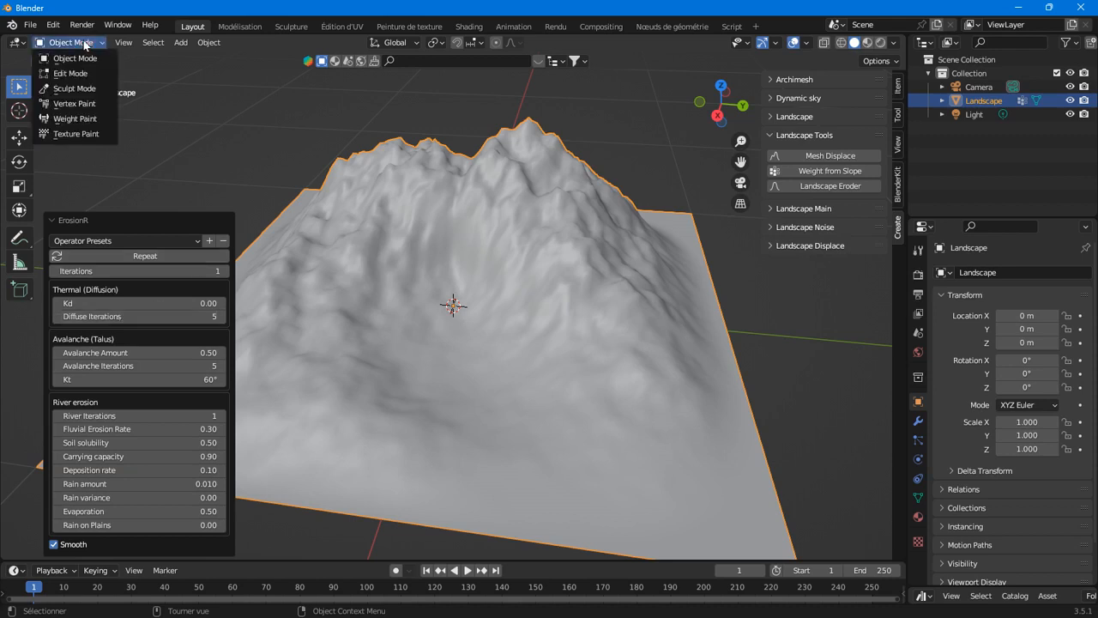
click(76, 120)
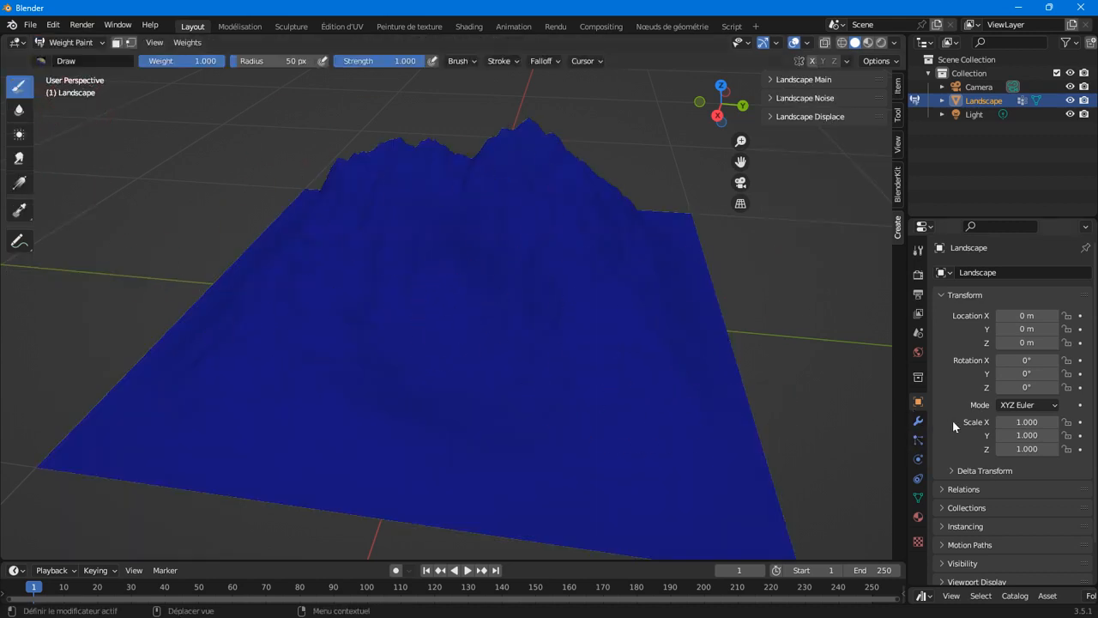
Step: Display the avalanced vertex group's weights on the landscape and examine their distribution over the mountain slopes
click(918, 496)
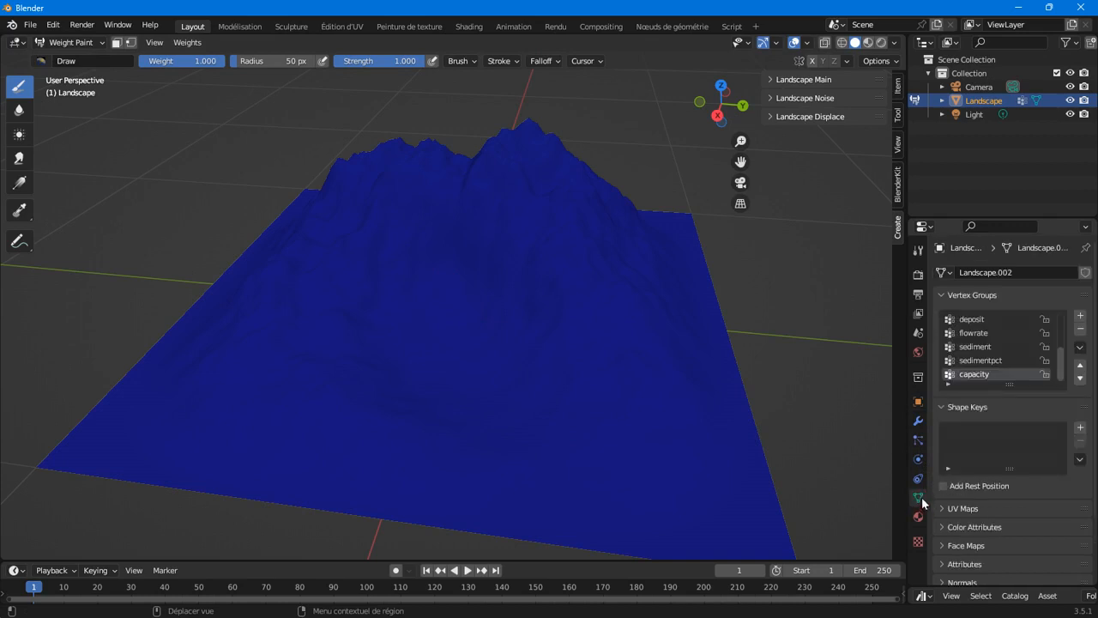
scroll(979, 369, up, 1)
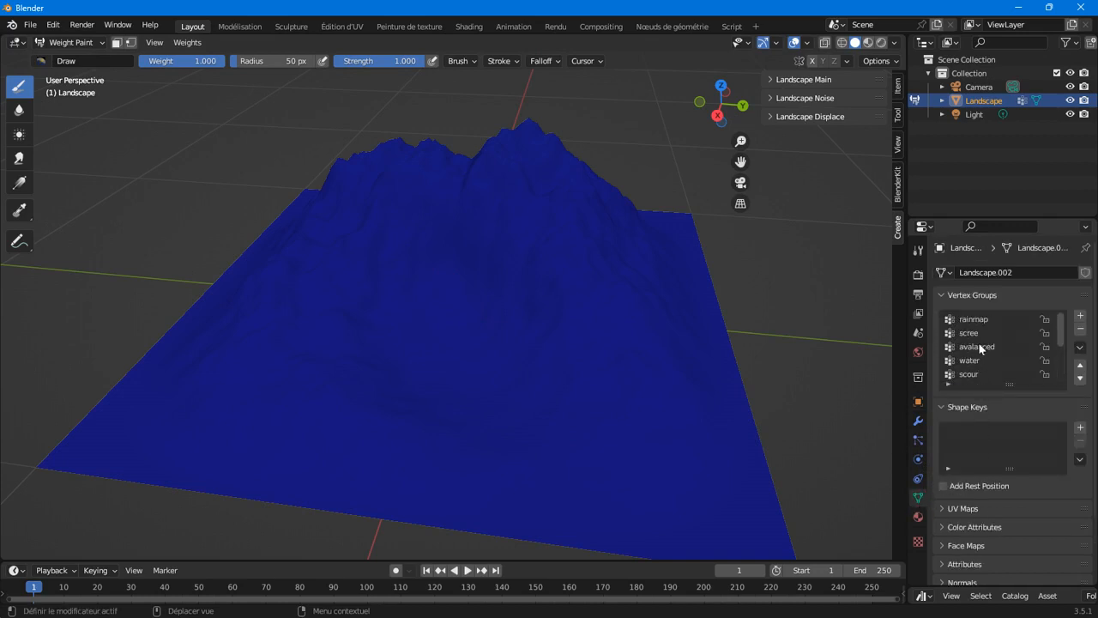
scroll(972, 353, up, 4)
click(981, 346)
mouse_move(418, 237)
middle_down()
mouse_move(559, 263)
mouse_move(398, 267)
mouse_move(455, 230)
middle_up()
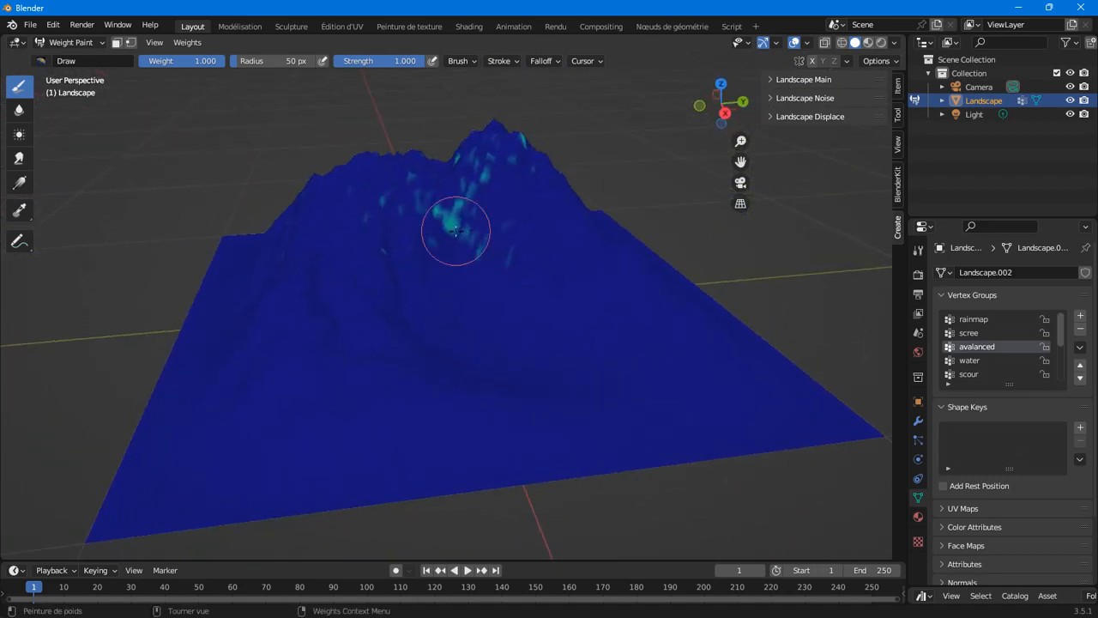
middle_drag(435, 228, 449, 252)
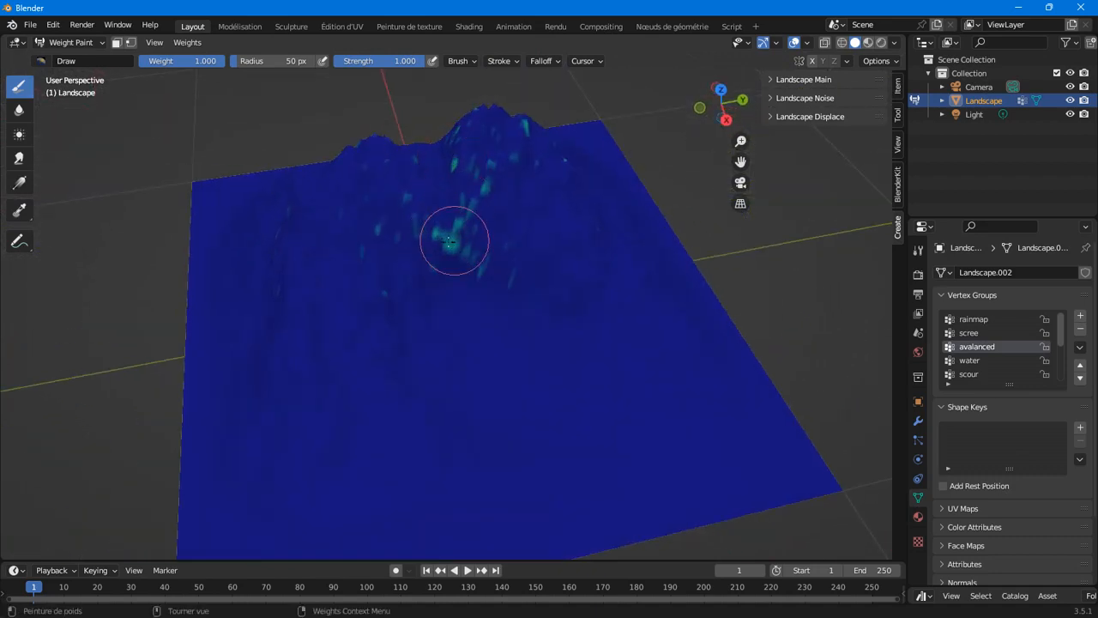
scroll(468, 232, up, 4)
scroll(471, 228, down, 1)
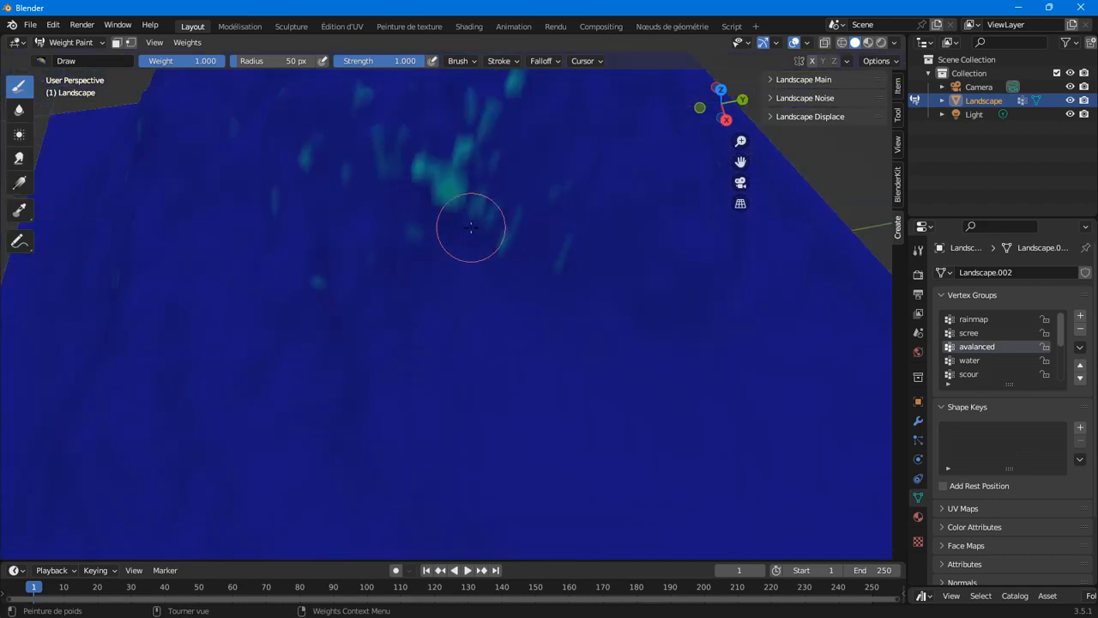
scroll(474, 227, down, 5)
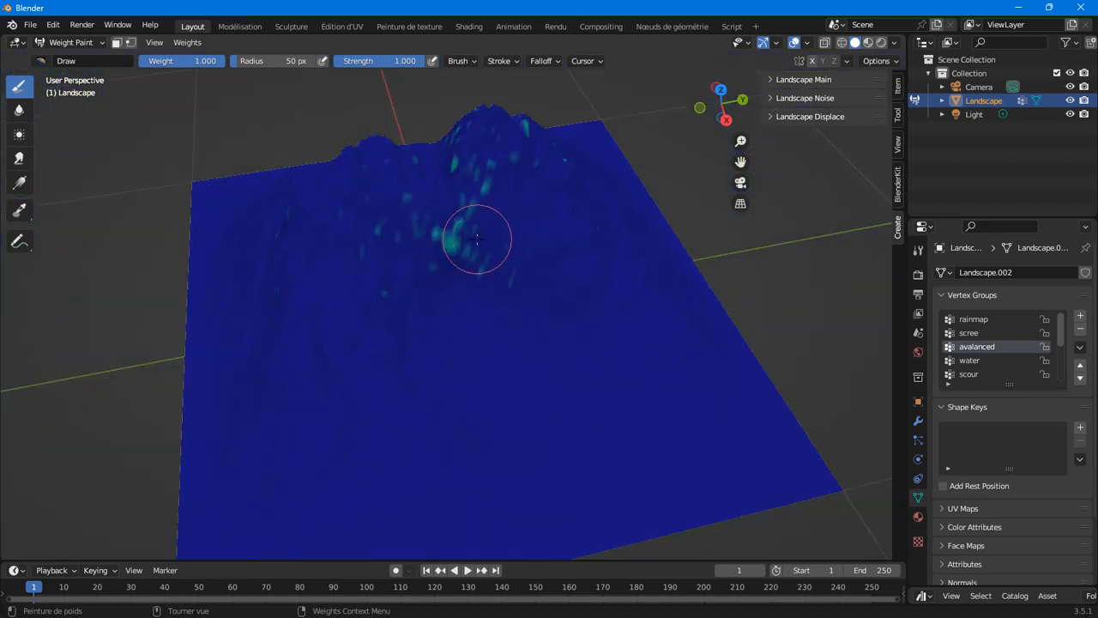
Step: Return the landscape to Object Mode and inspect the eroded mountain from several angles
click(71, 42)
click(71, 58)
mouse_move(485, 194)
middle_down()
mouse_move(415, 190)
mouse_move(492, 192)
middle_up()
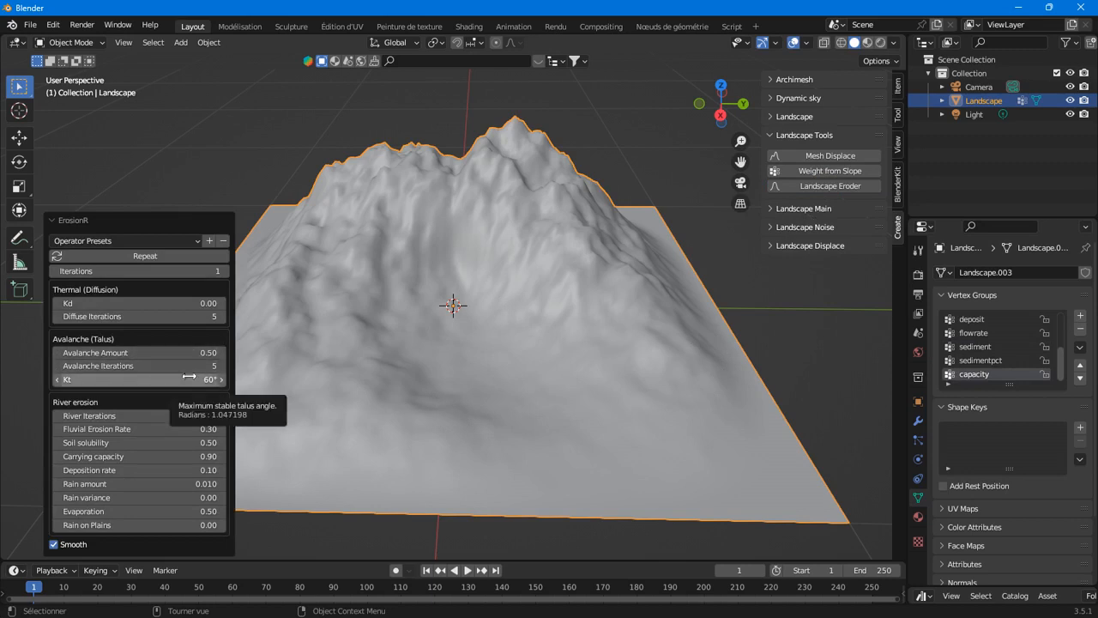
middle_drag(397, 298, 442, 291)
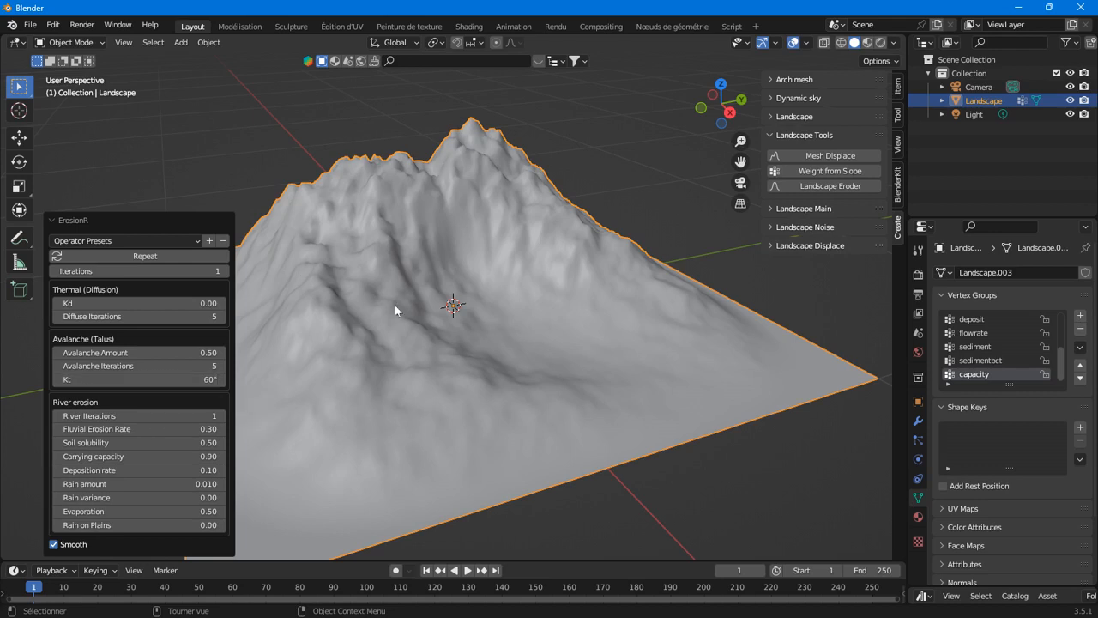
middle_drag(568, 347, 375, 366)
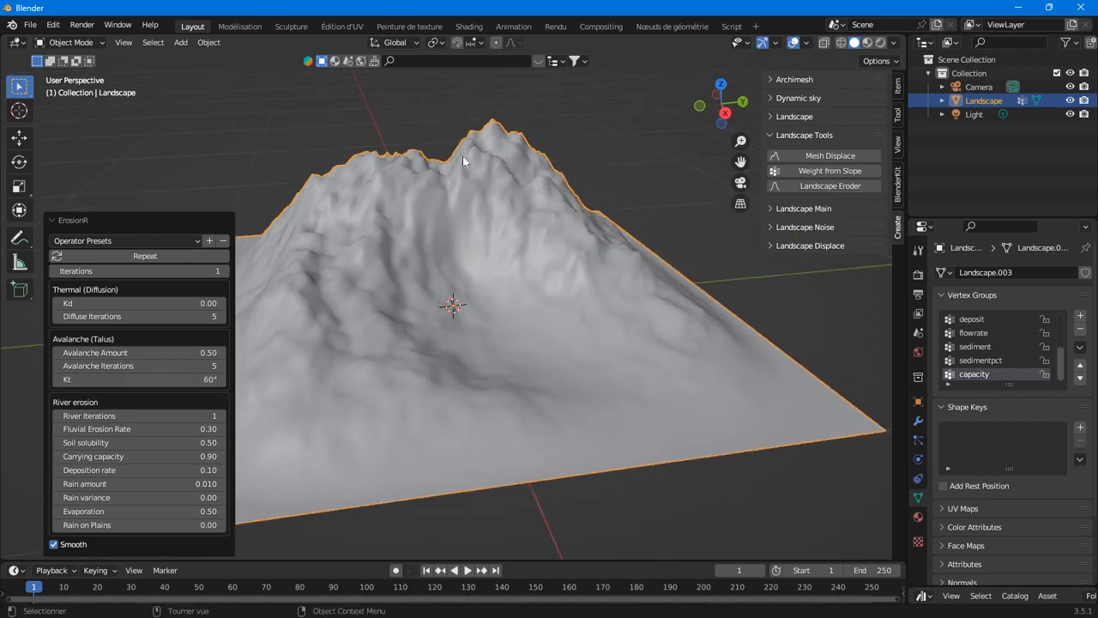
Step: Set the avalanche talus angle Kt to 30° and repeat the erosion several times
click(157, 375)
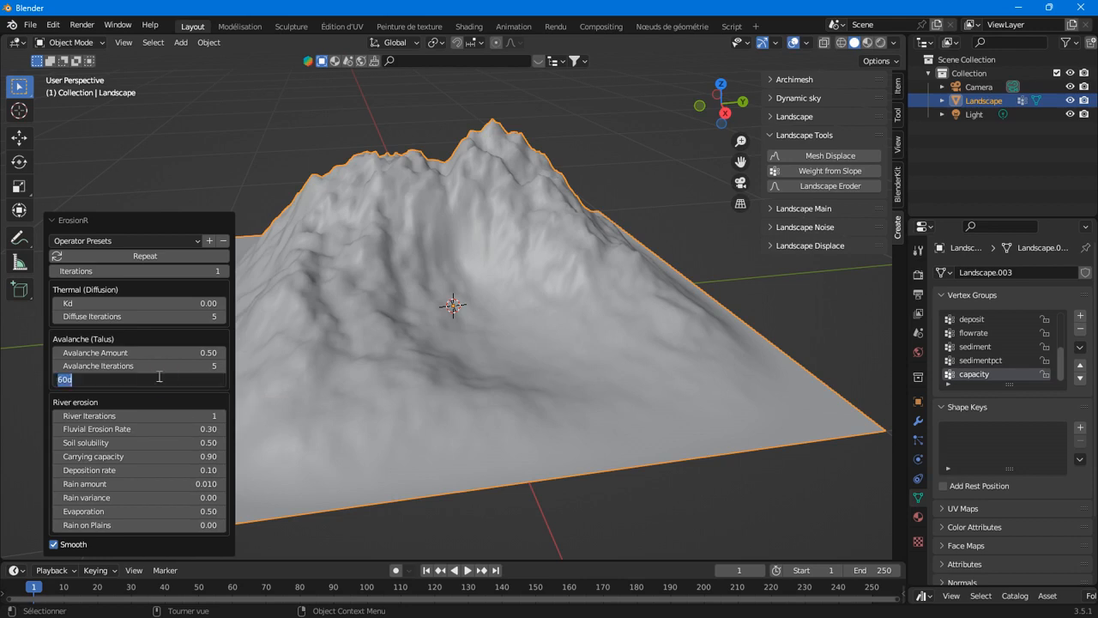
text(30)
key(Return)
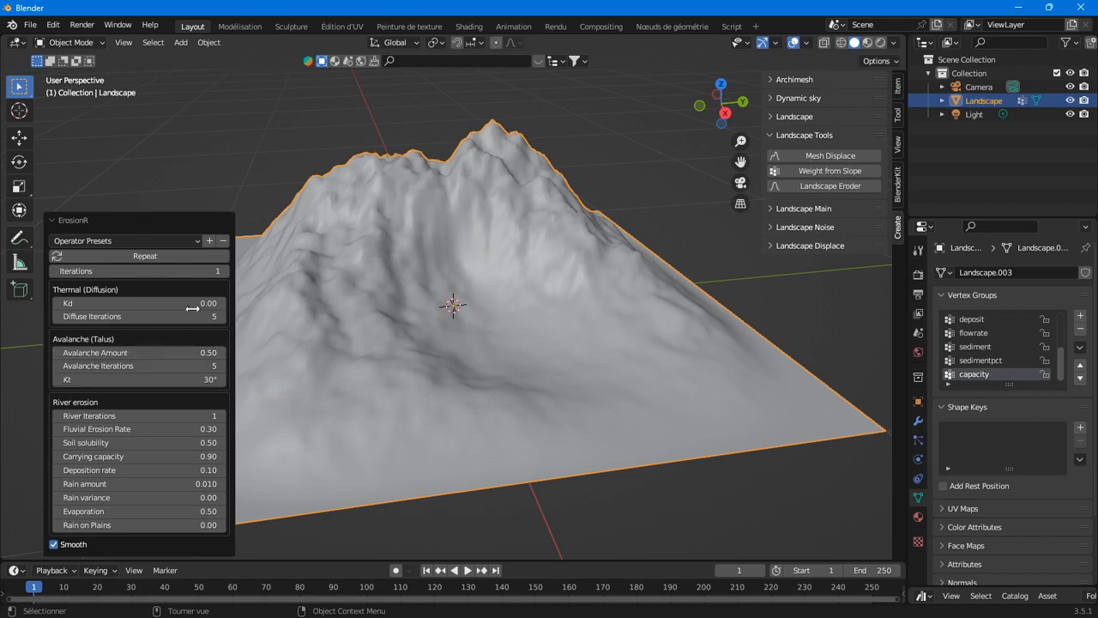
click(144, 259)
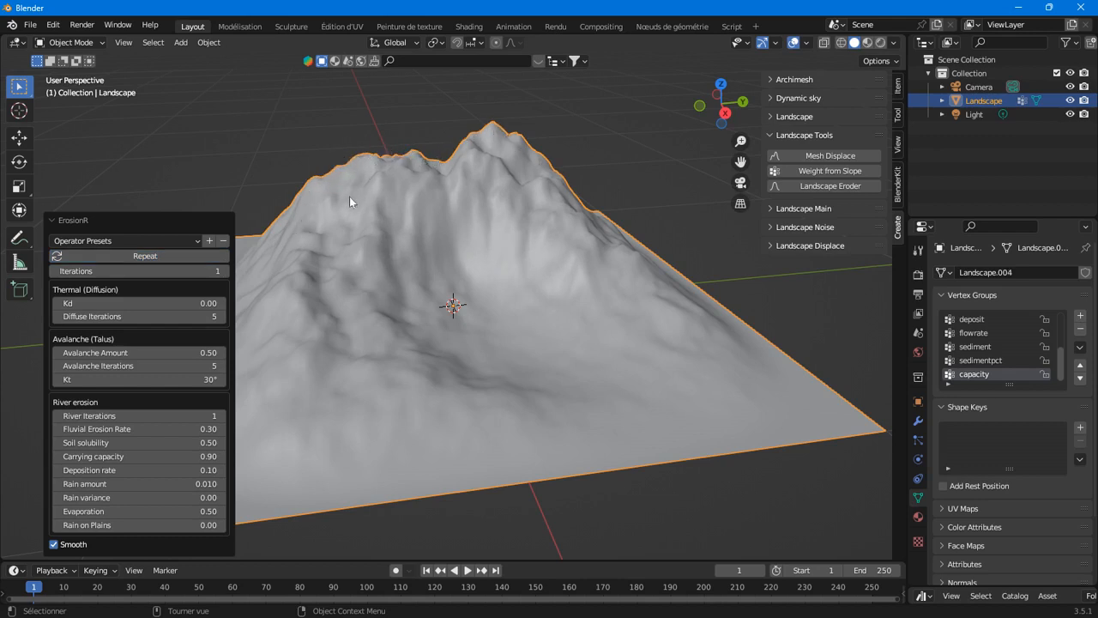
click(199, 256)
click(157, 258)
click(141, 256)
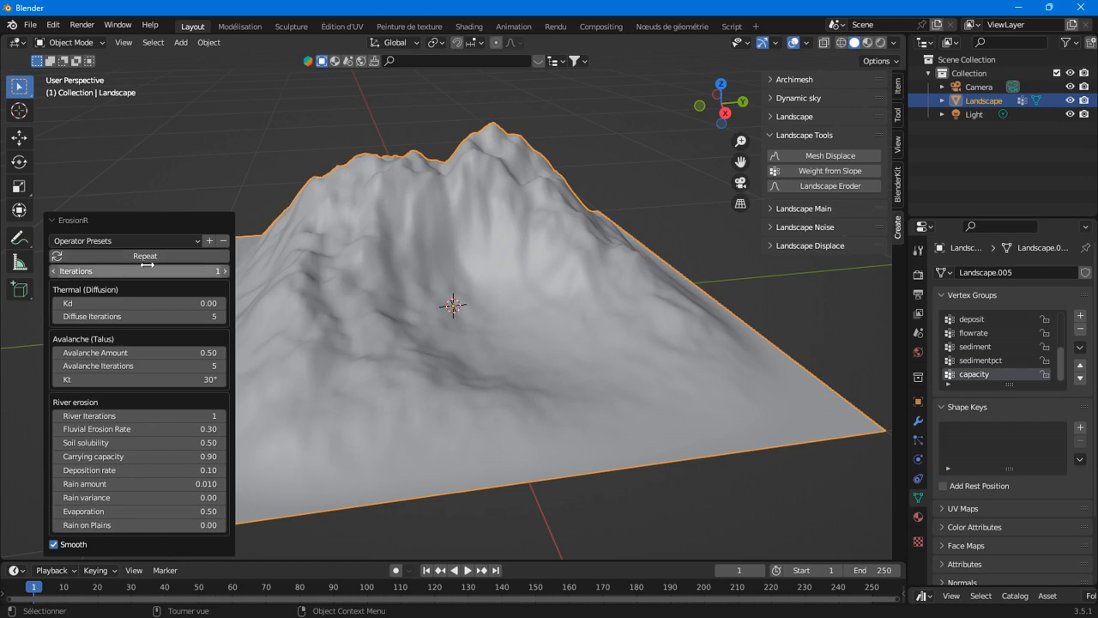
Step: Set the overall erosion Iterations to 10 and repeat the operation on the landscape
click(141, 271)
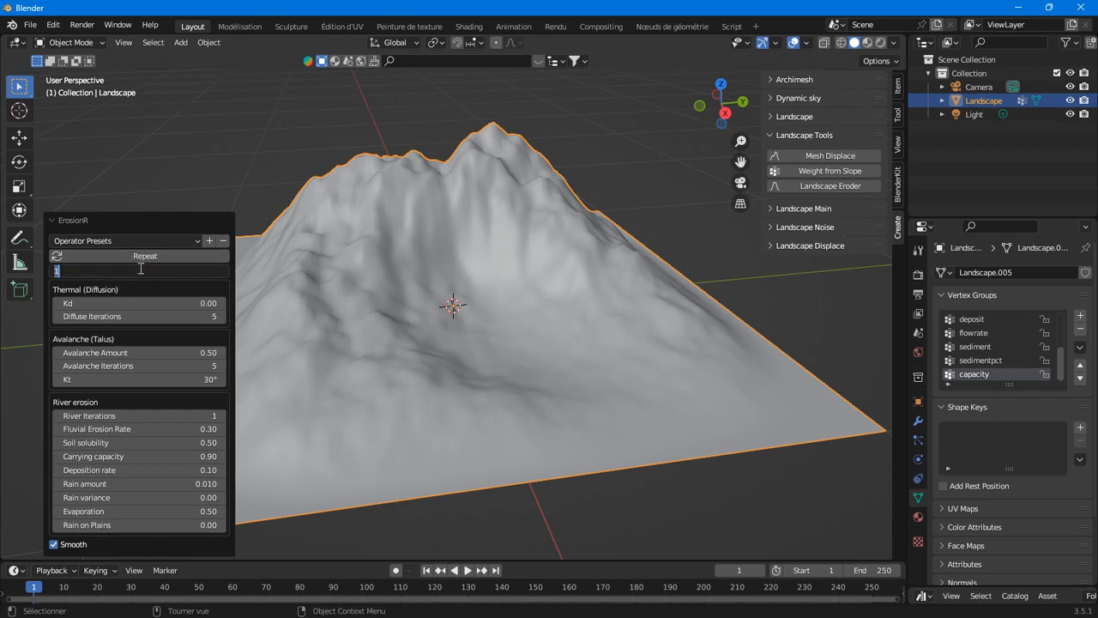
text(10)
key(Return)
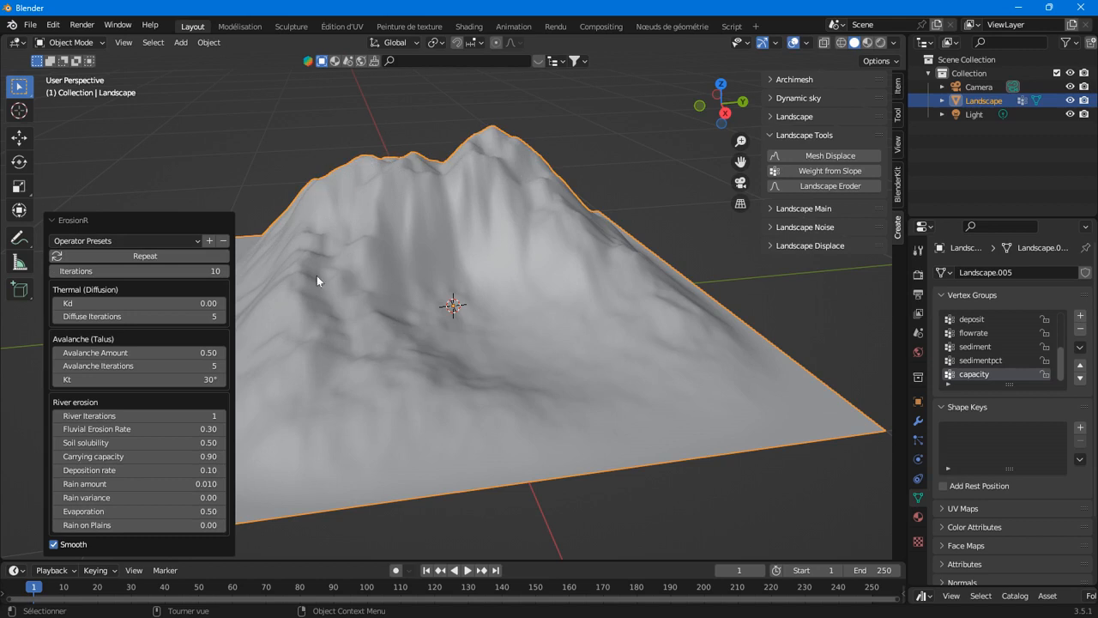
click(137, 261)
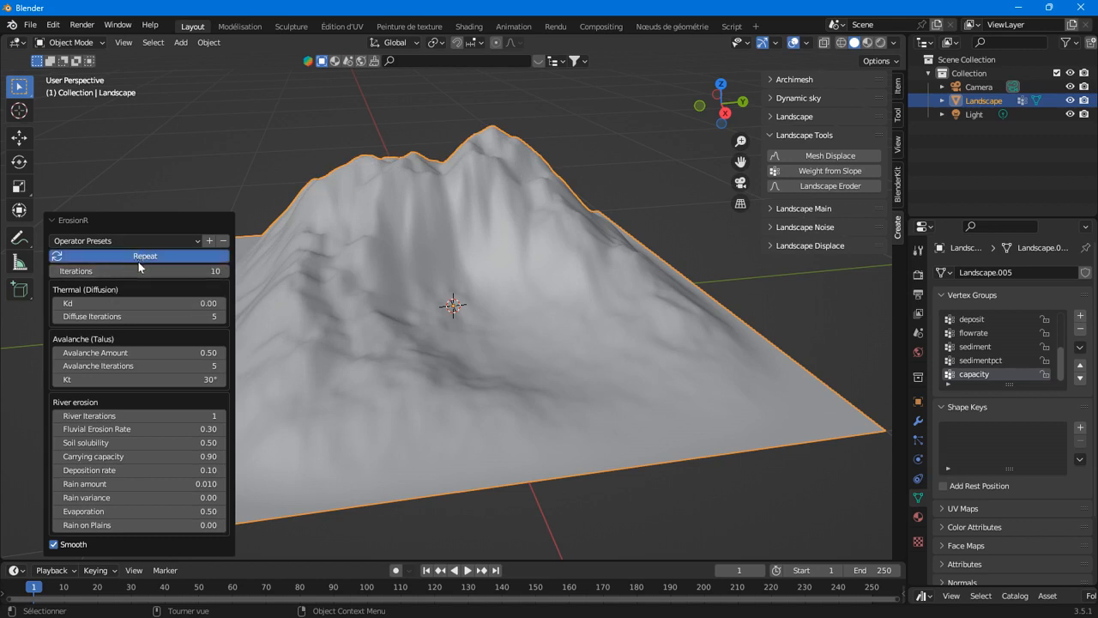
Step: Inspect the eroded ridges up close, set Avalanche Iterations to 10 and repeat the erosion
middle_drag(451, 268, 362, 245)
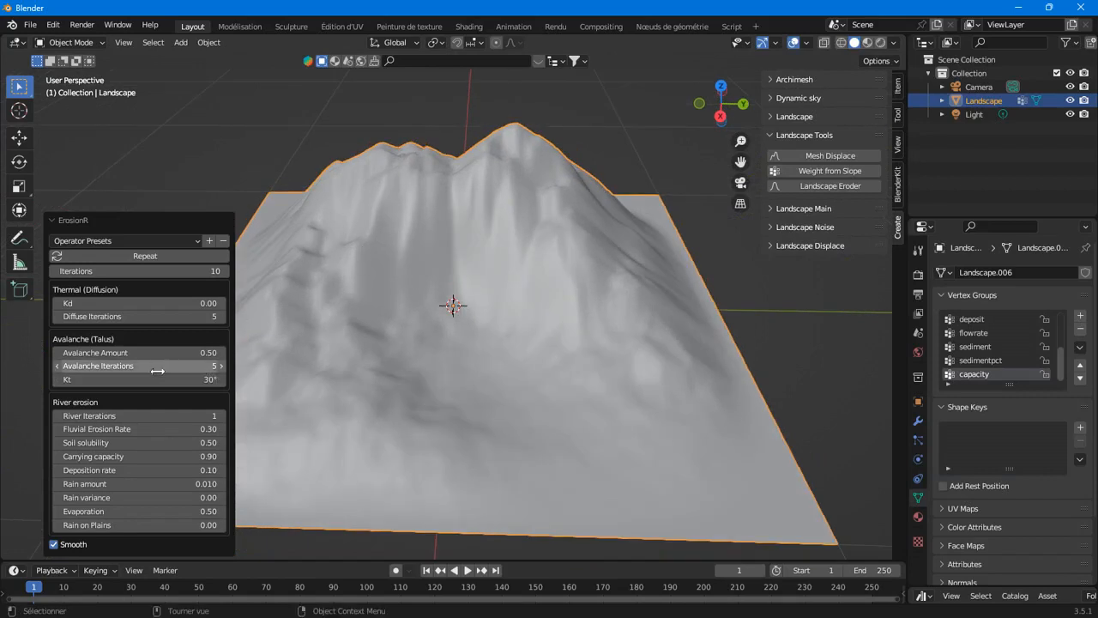
middle_drag(385, 200, 302, 286)
scroll(456, 222, up, 4)
middle_drag(456, 221, 521, 378)
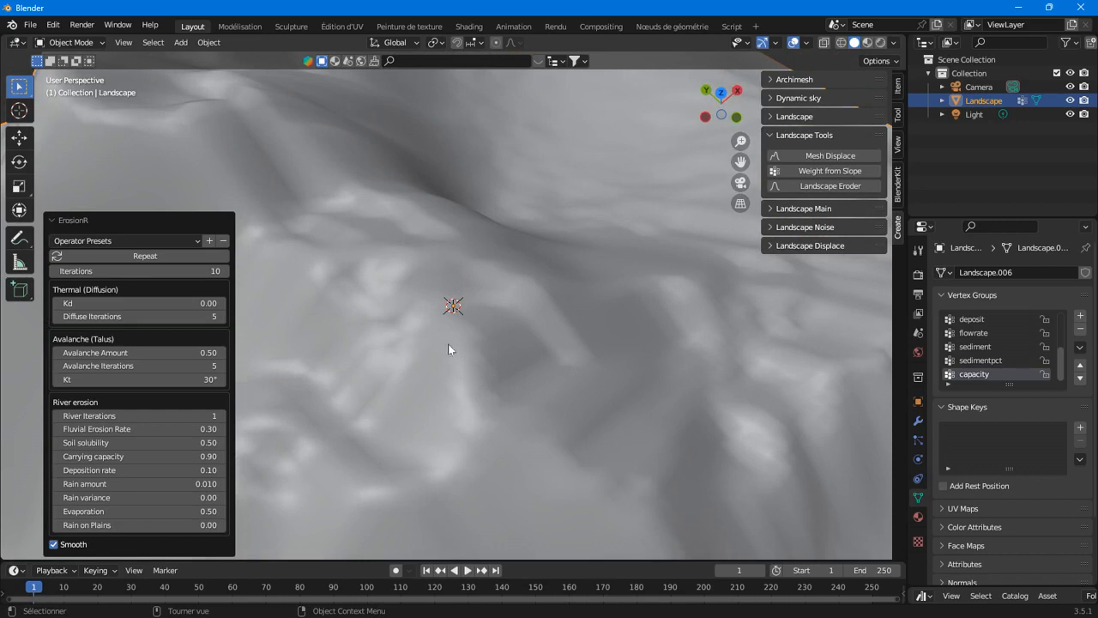
scroll(415, 279, down, 5)
middle_drag(412, 325, 318, 340)
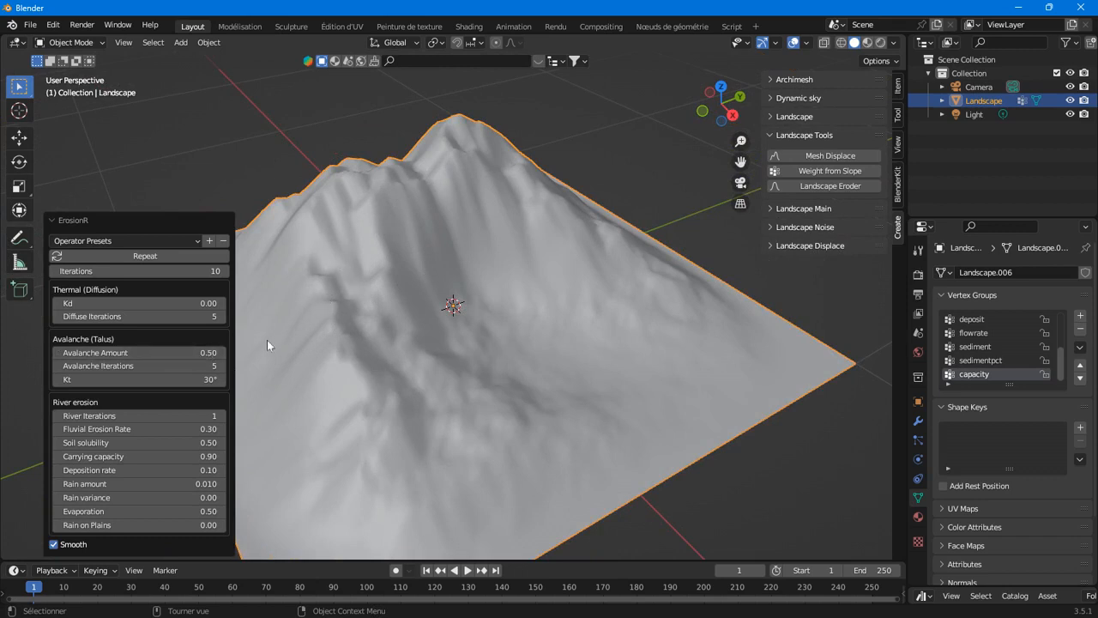
click(199, 365)
text(10)
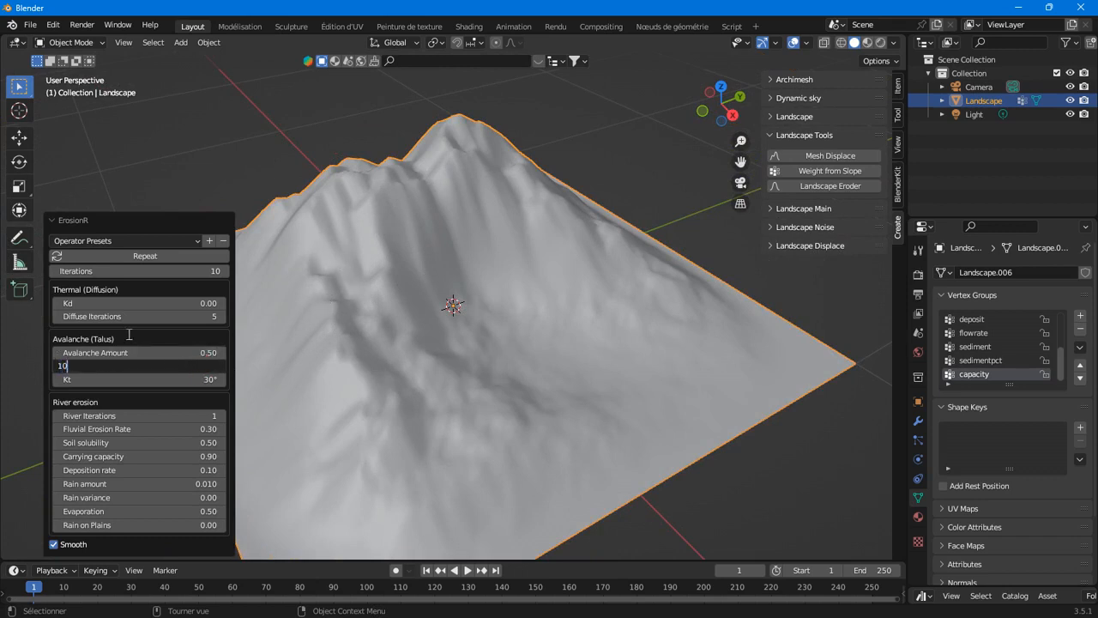
key(Return)
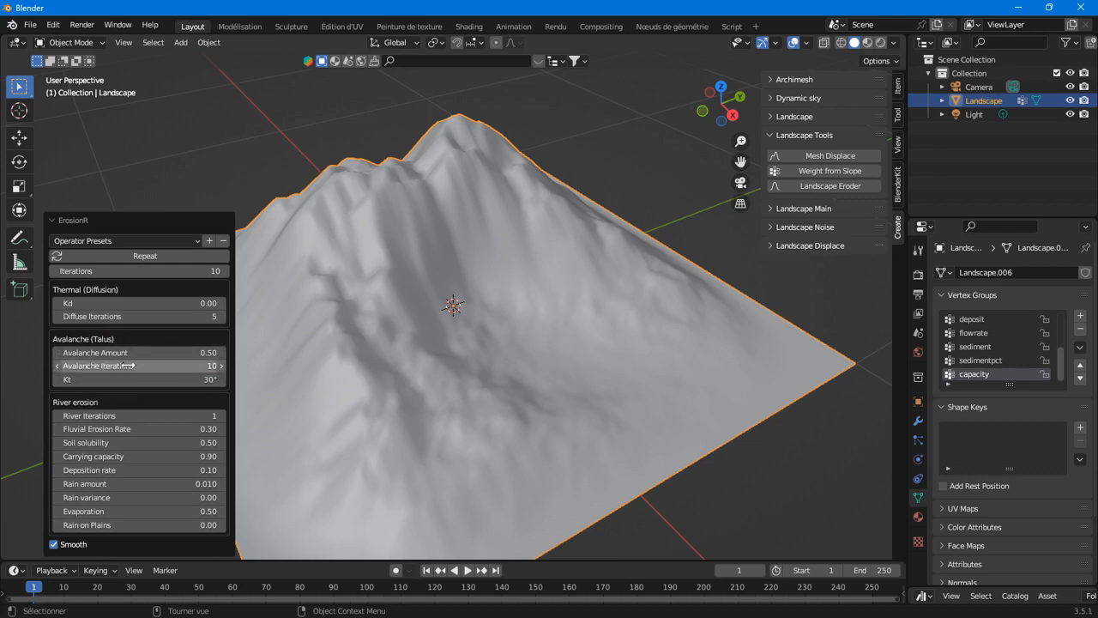
scroll(400, 239, up, 5)
click(145, 257)
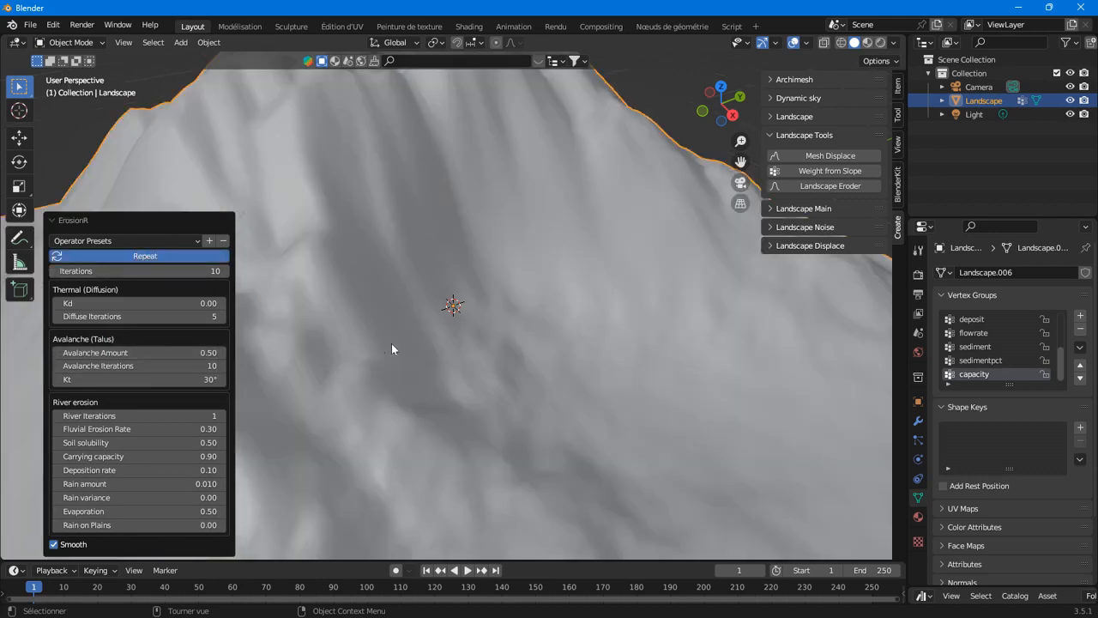
Step: Examine the mountain's ridges, slopes and foothills from all sides and from above
scroll(391, 348, down, 5)
scroll(382, 240, up, 2)
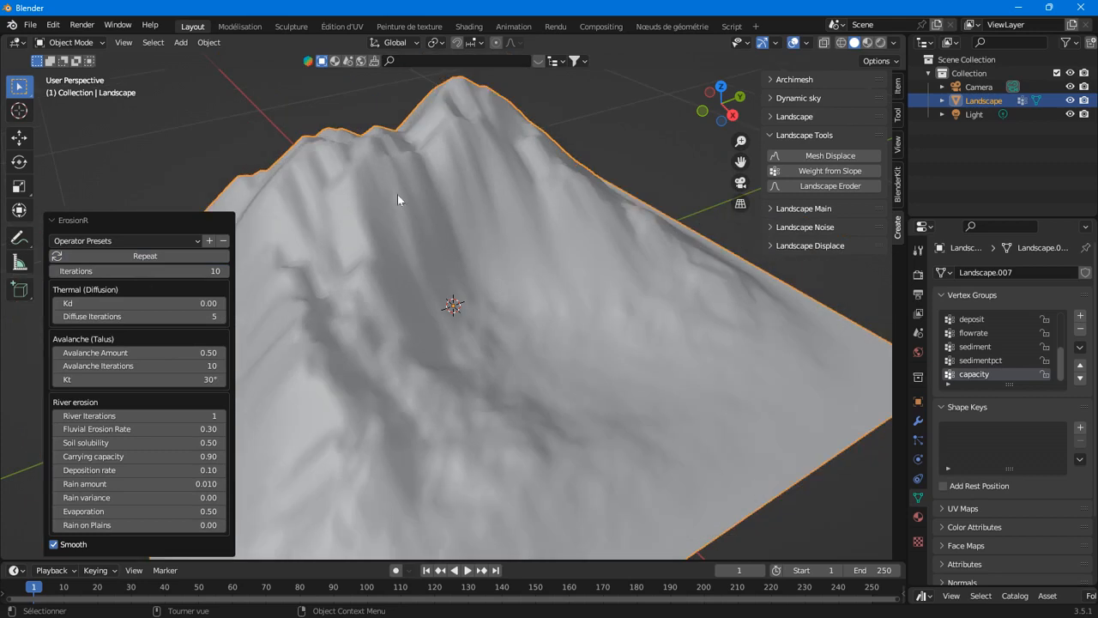
middle_drag(324, 248, 360, 284)
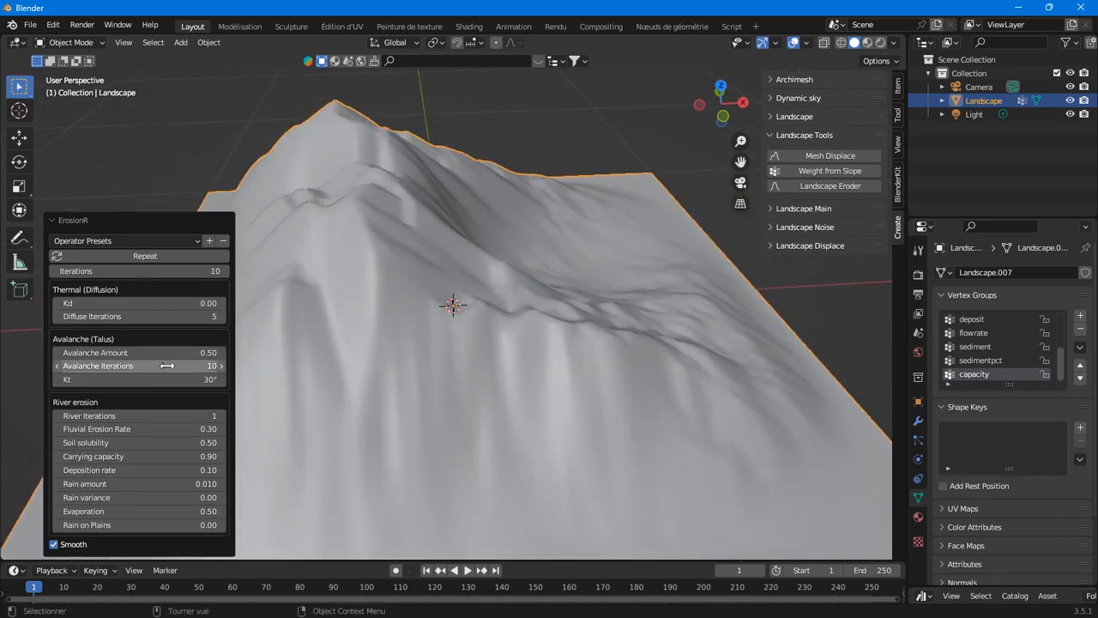
middle_drag(334, 218, 475, 243)
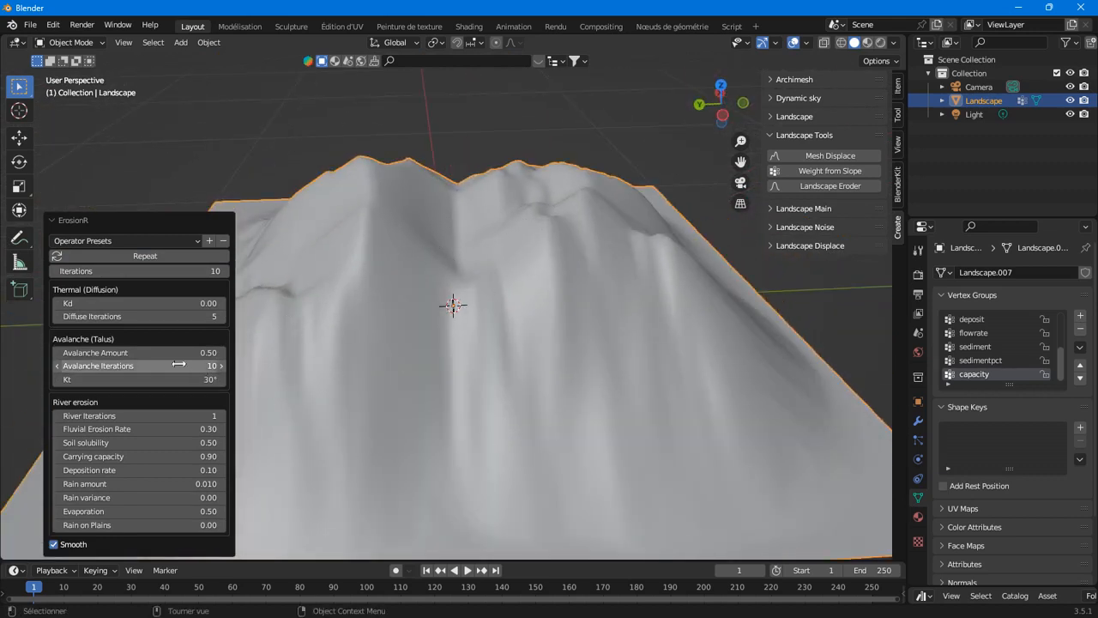
middle_drag(611, 387, 273, 385)
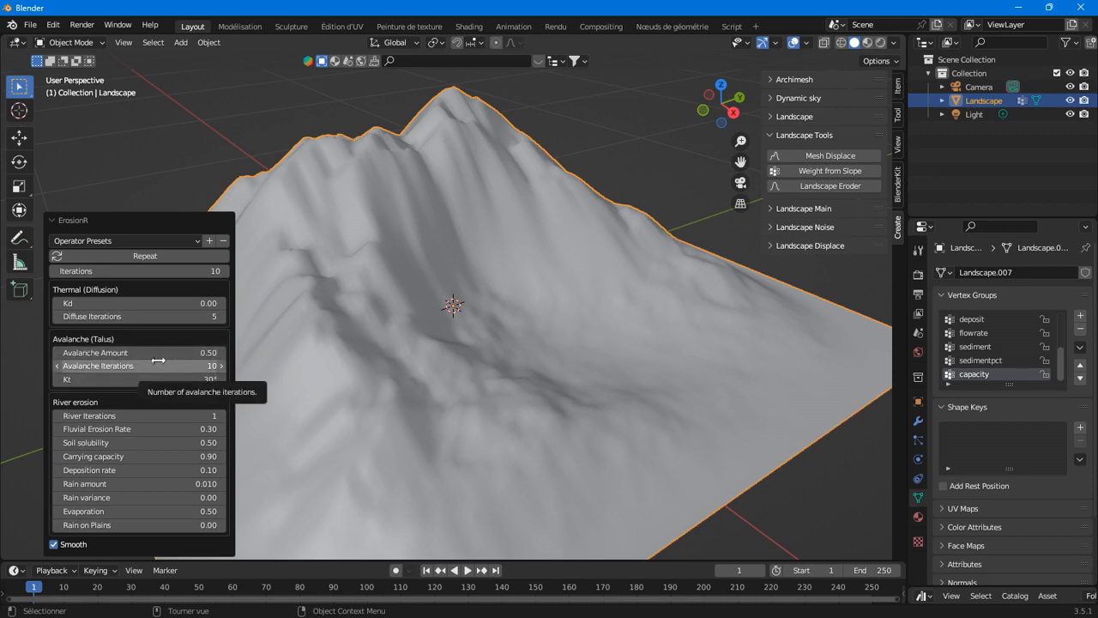
middle_drag(299, 273, 411, 280)
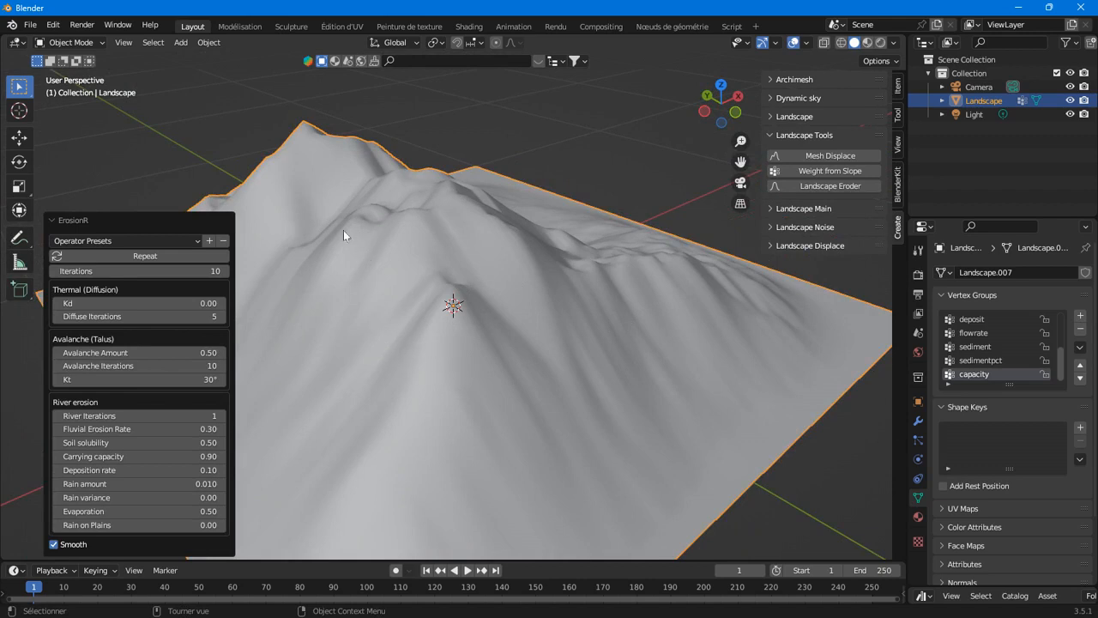
click(180, 351)
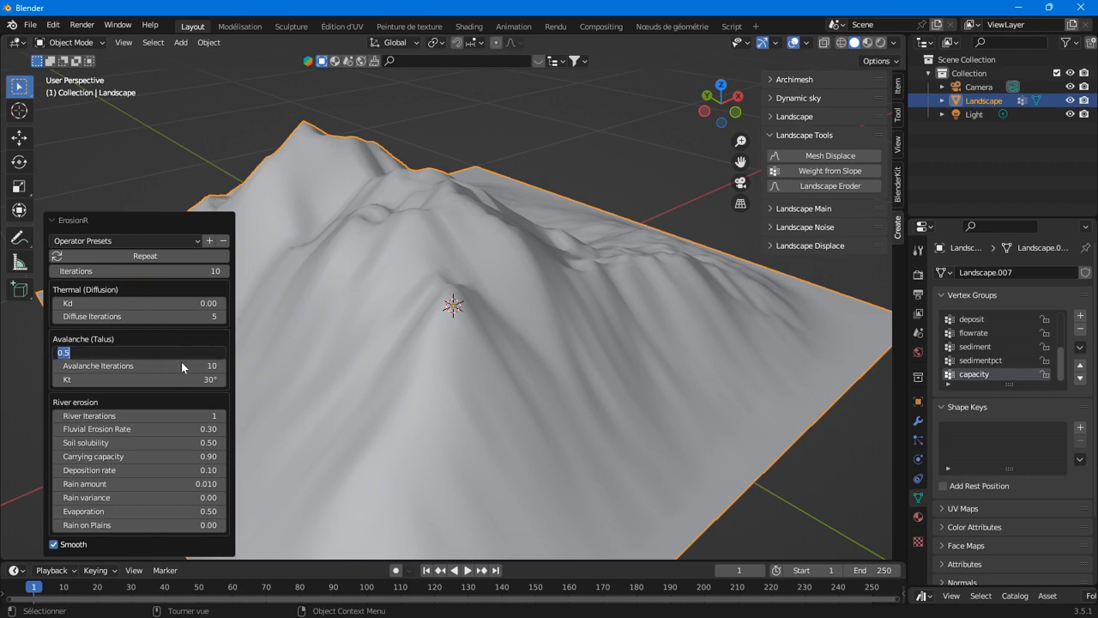
click(209, 358)
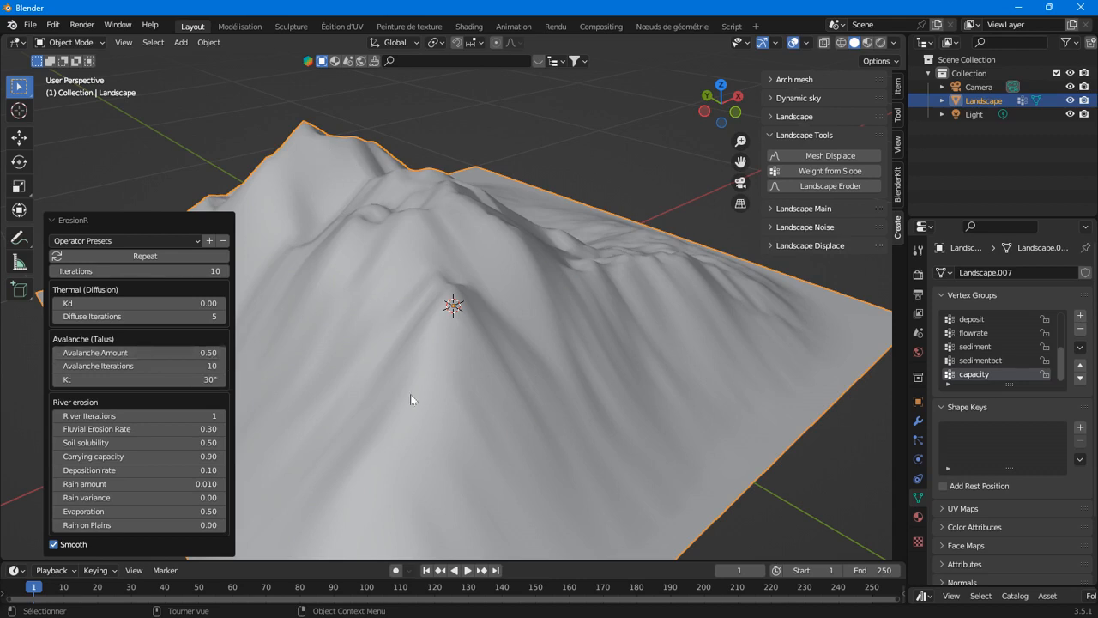
middle_drag(380, 172, 381, 142)
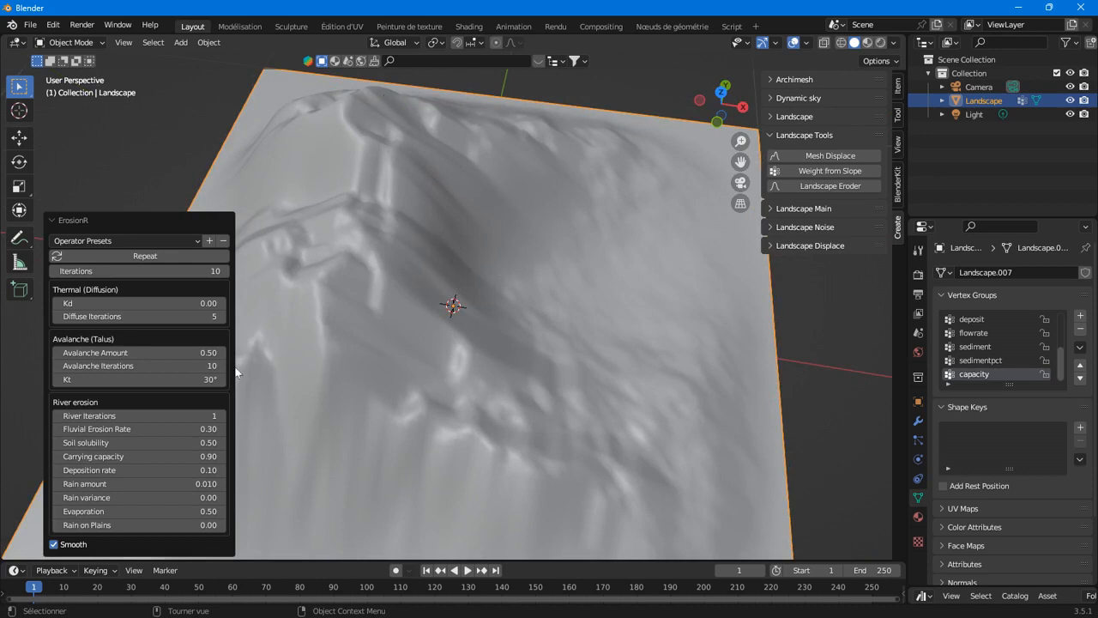
Step: Set the Avalanche Amount to 1 and repeat the erosion on the landscape
click(184, 352)
text(1)
click(122, 223)
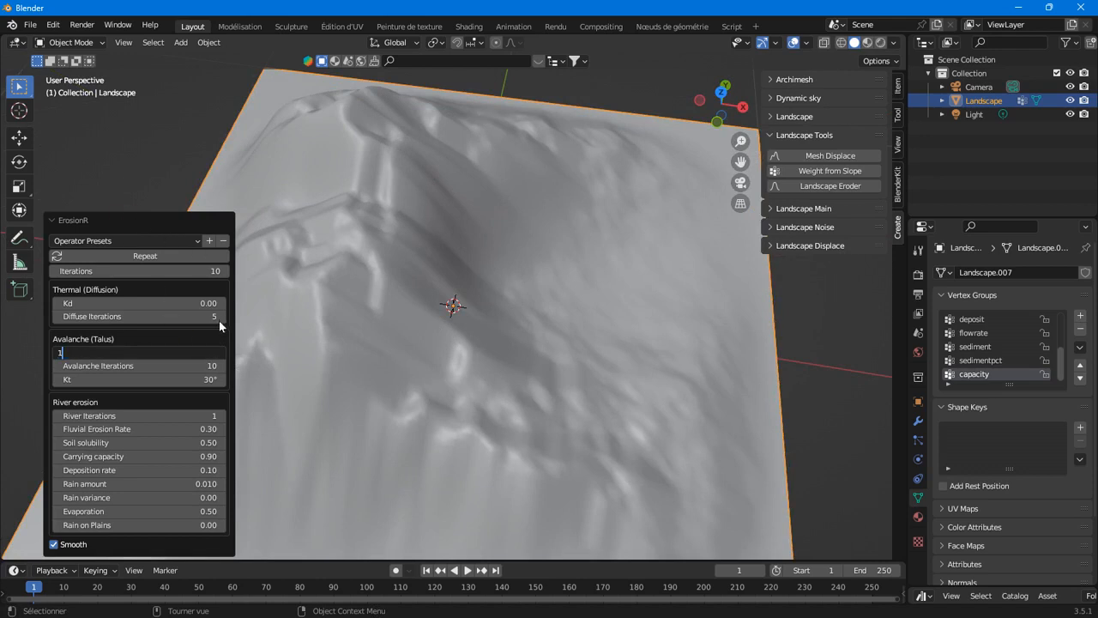
key(Return)
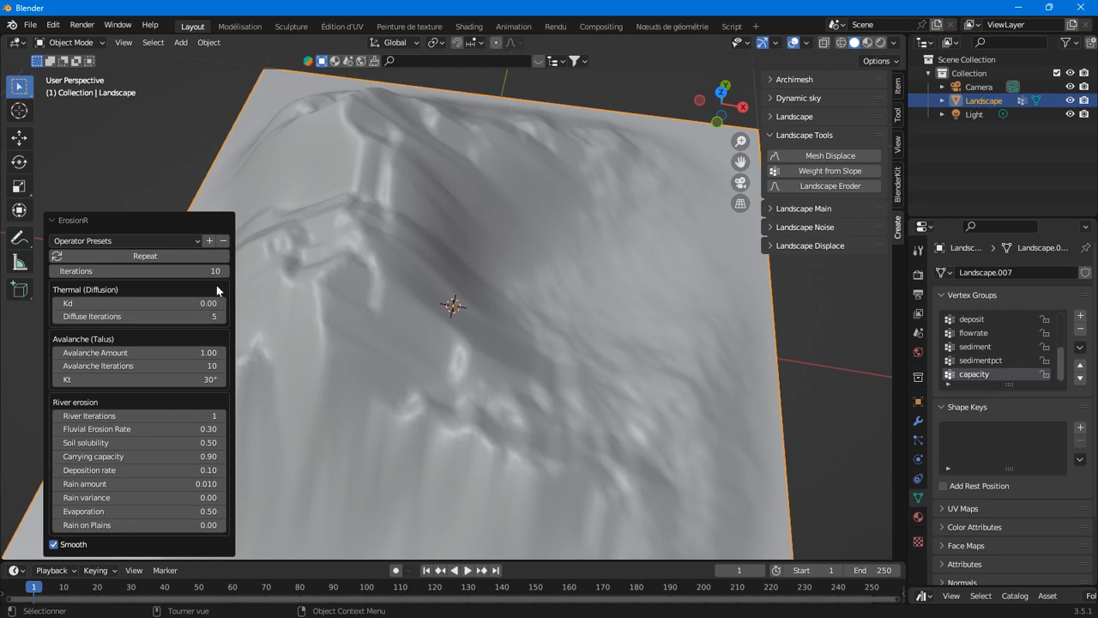
click(145, 256)
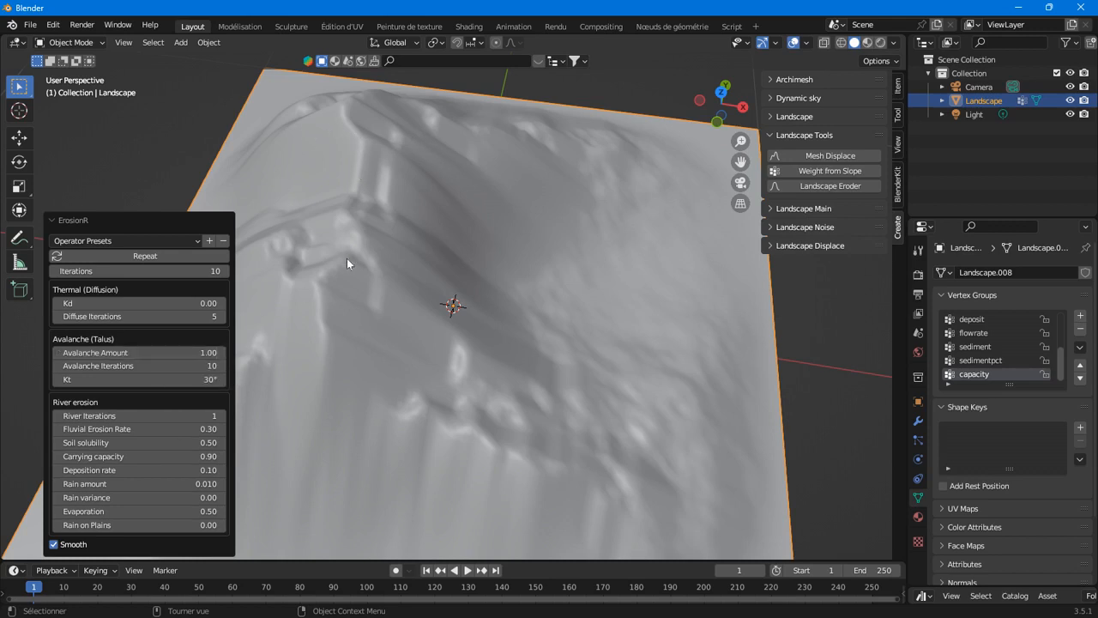
Step: Set the Avalanche Amount to 0.5 in the erosion settings
click(167, 353)
text(0.5)
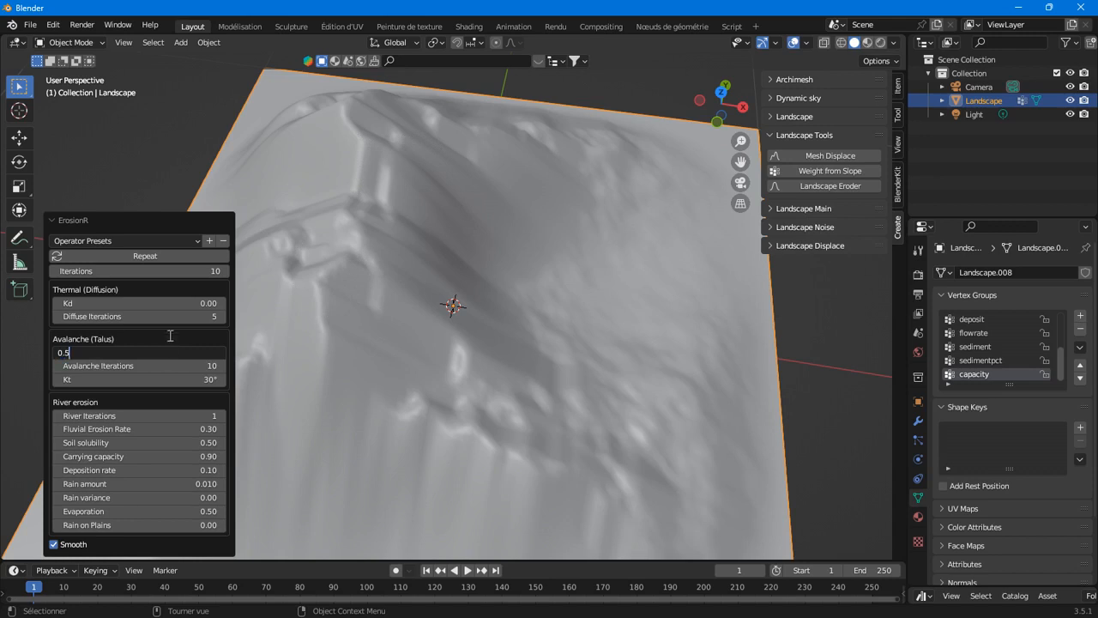
key(Return)
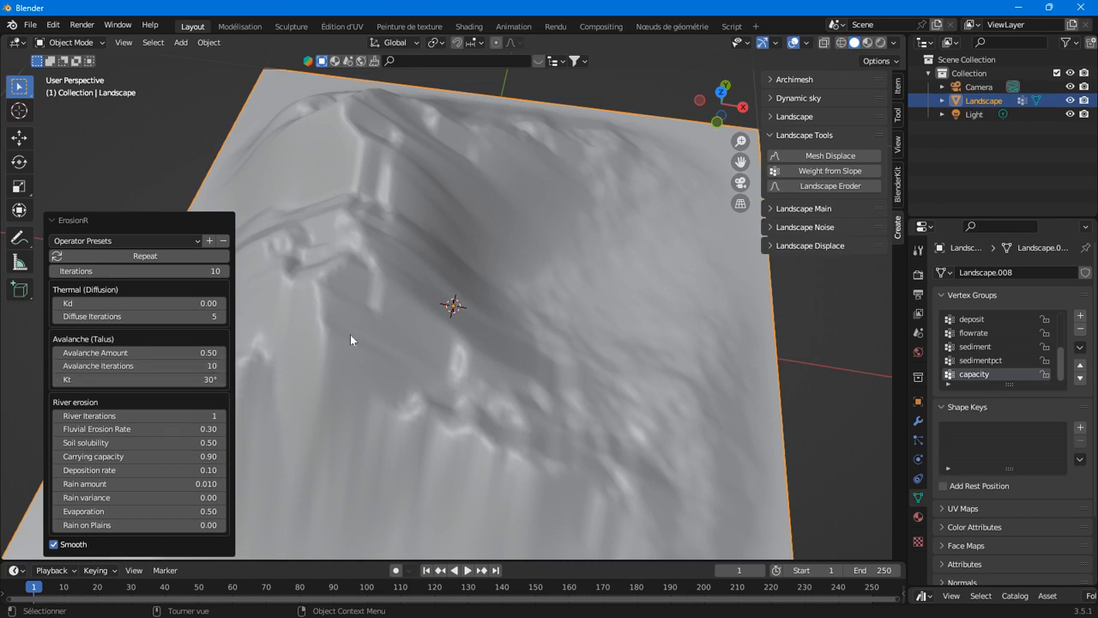
Step: Set the erosion Iterations to 20, repeat the erosion and inspect the mountain from several sides
scroll(585, 356, down, 3)
middle_drag(585, 350, 515, 317)
scroll(483, 303, up, 5)
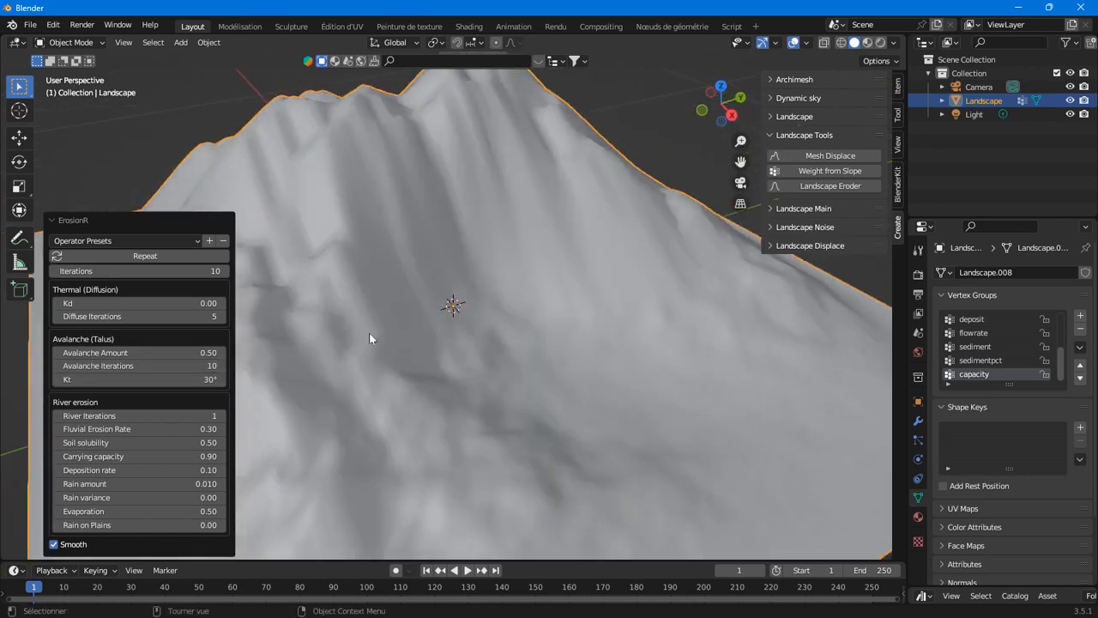
click(148, 270)
text(20)
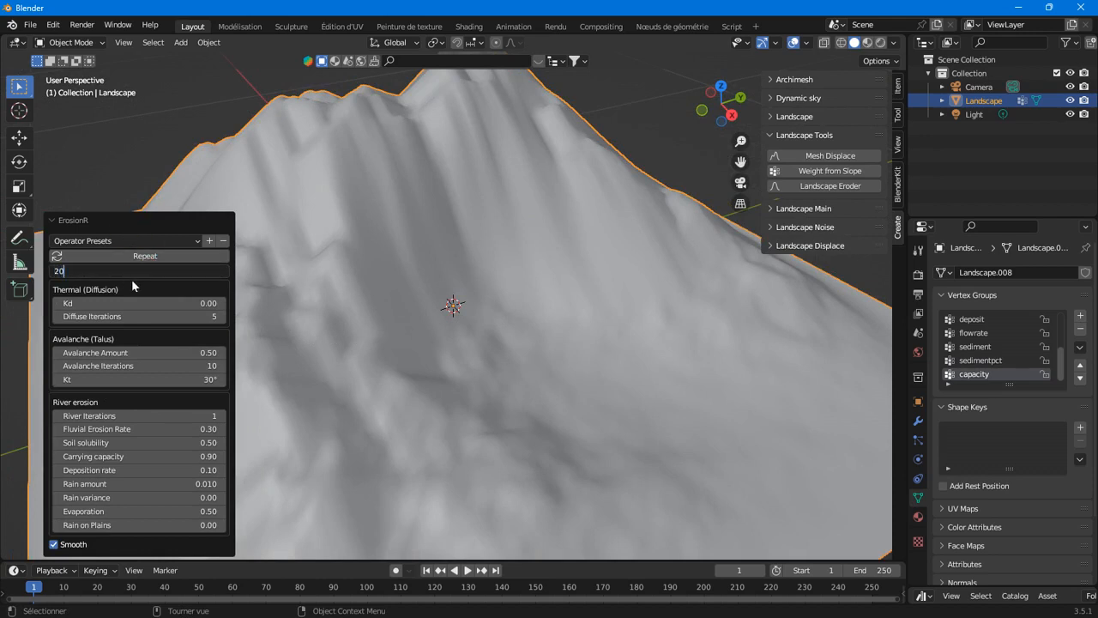
key(Return)
click(129, 257)
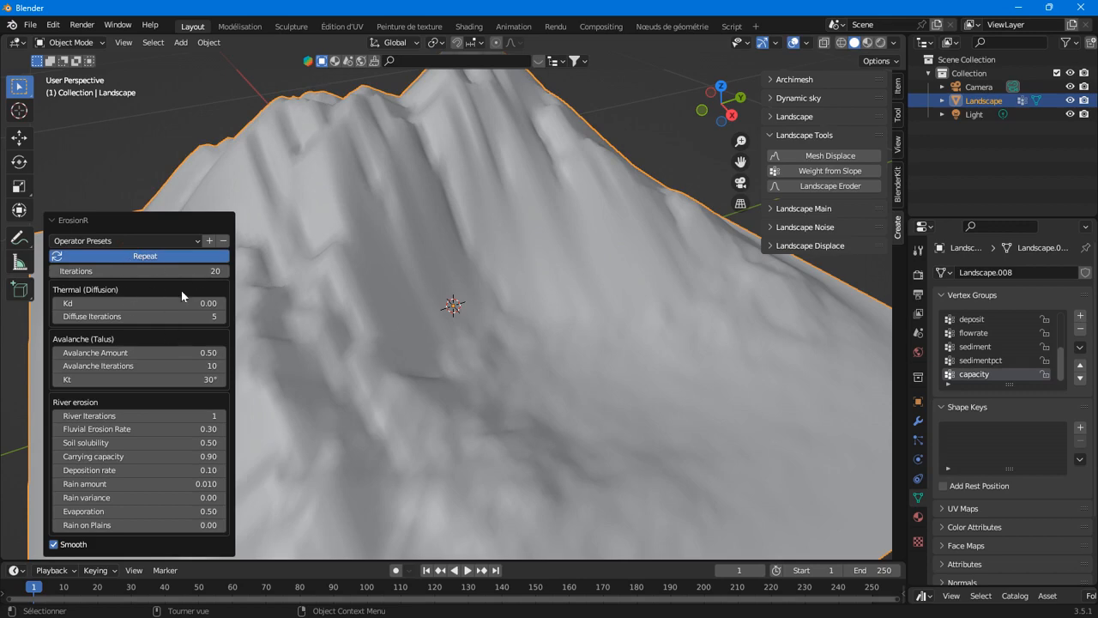
middle_drag(392, 275, 538, 320)
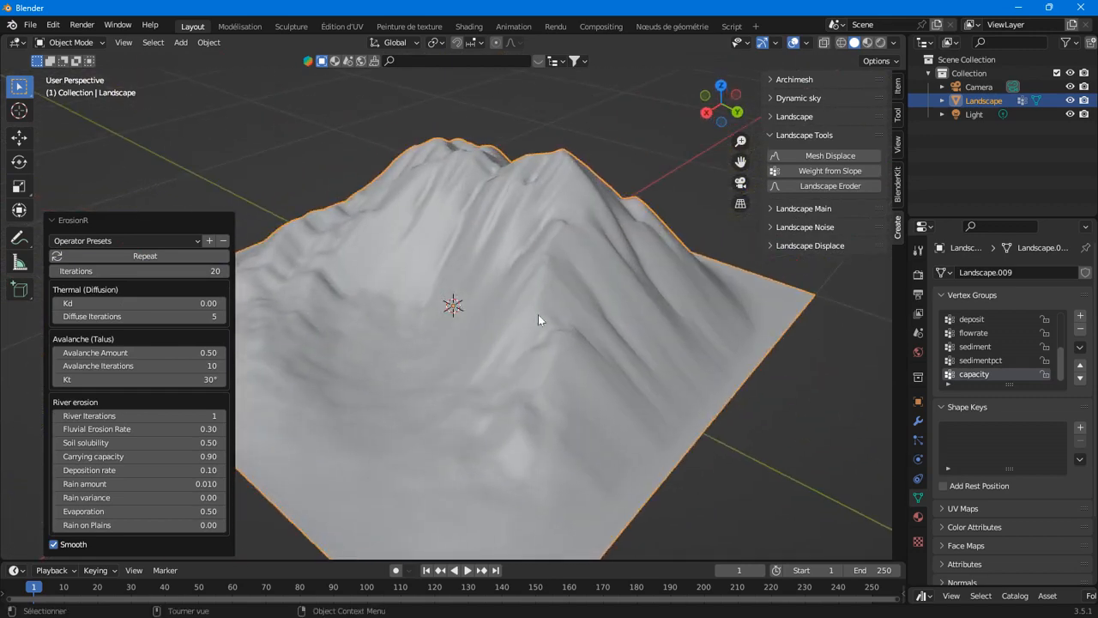
middle_drag(660, 345, 561, 341)
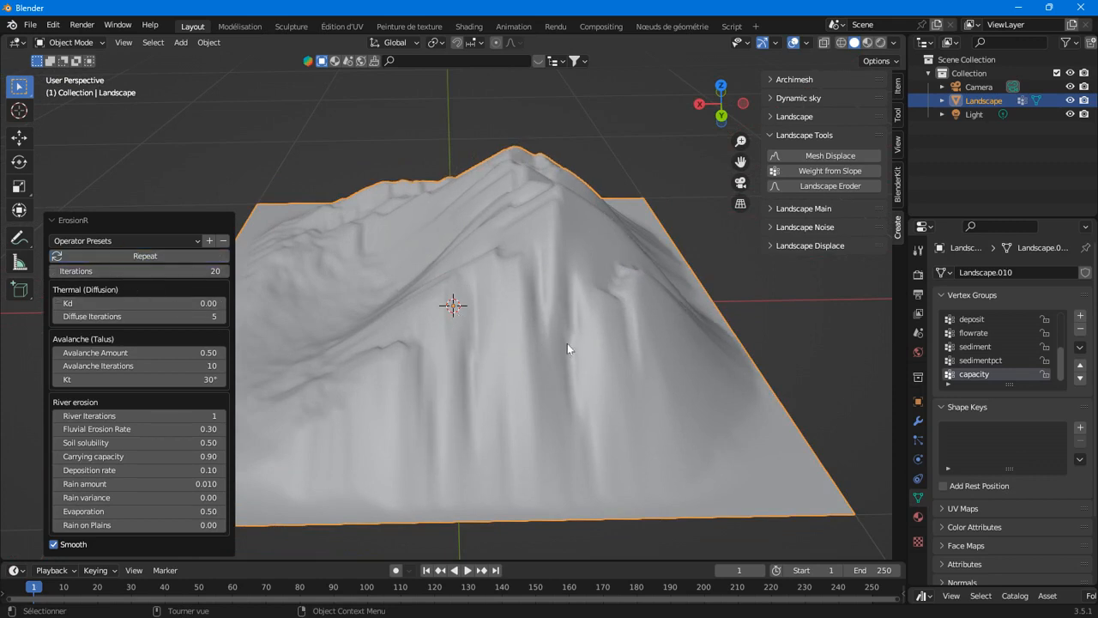
middle_drag(568, 344, 554, 221)
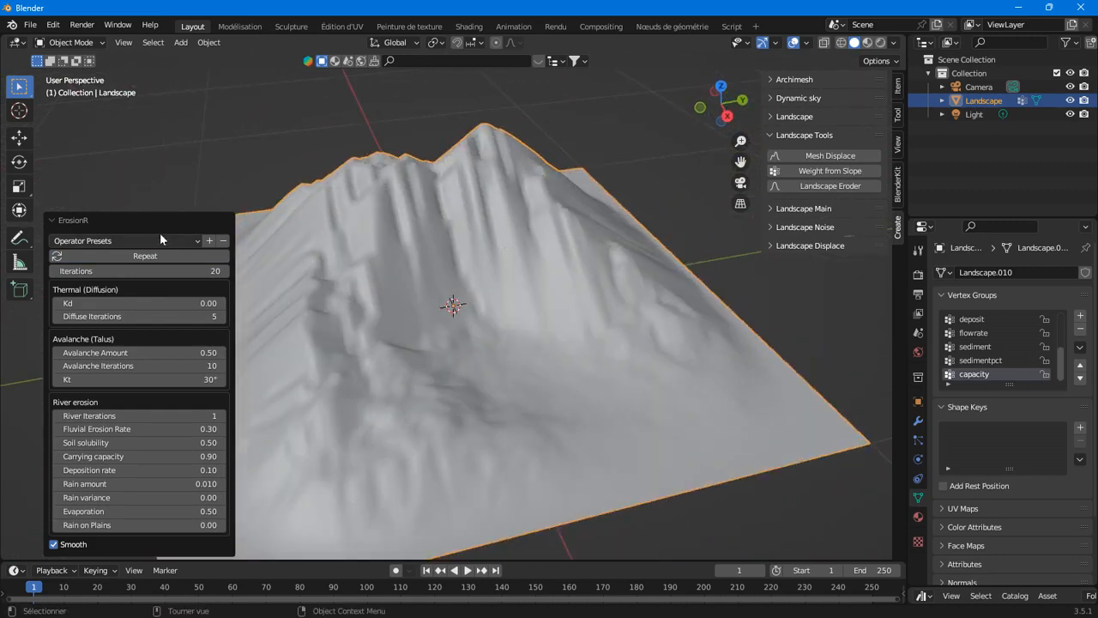
Step: Switch the landscape to Weight Paint mode and view the capacity weight map from another side
click(73, 43)
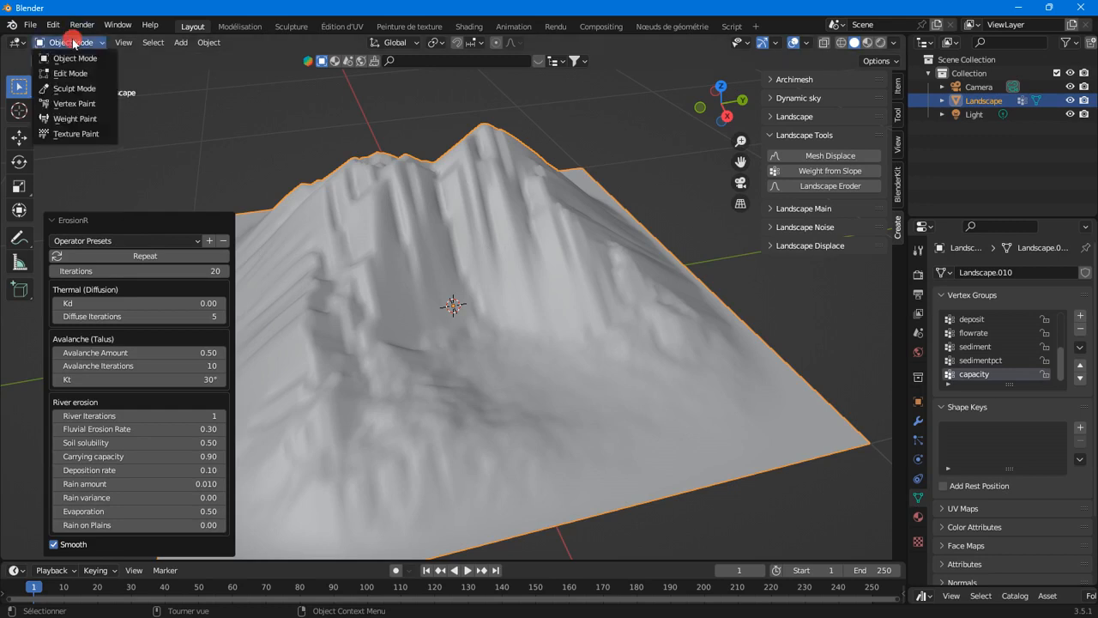
click(75, 120)
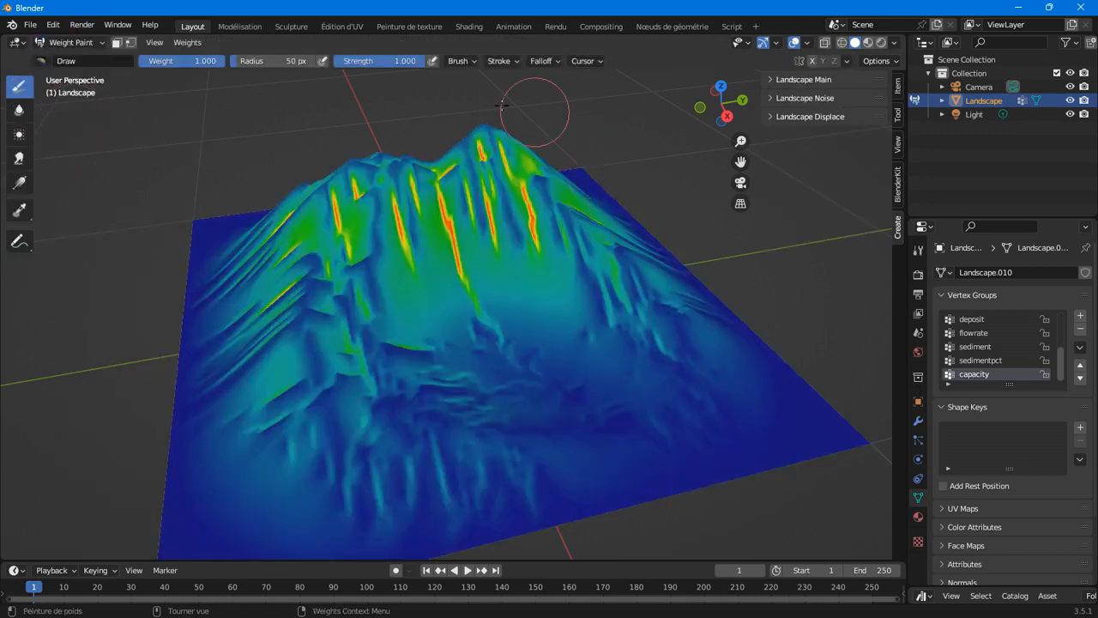
middle_drag(378, 288, 711, 326)
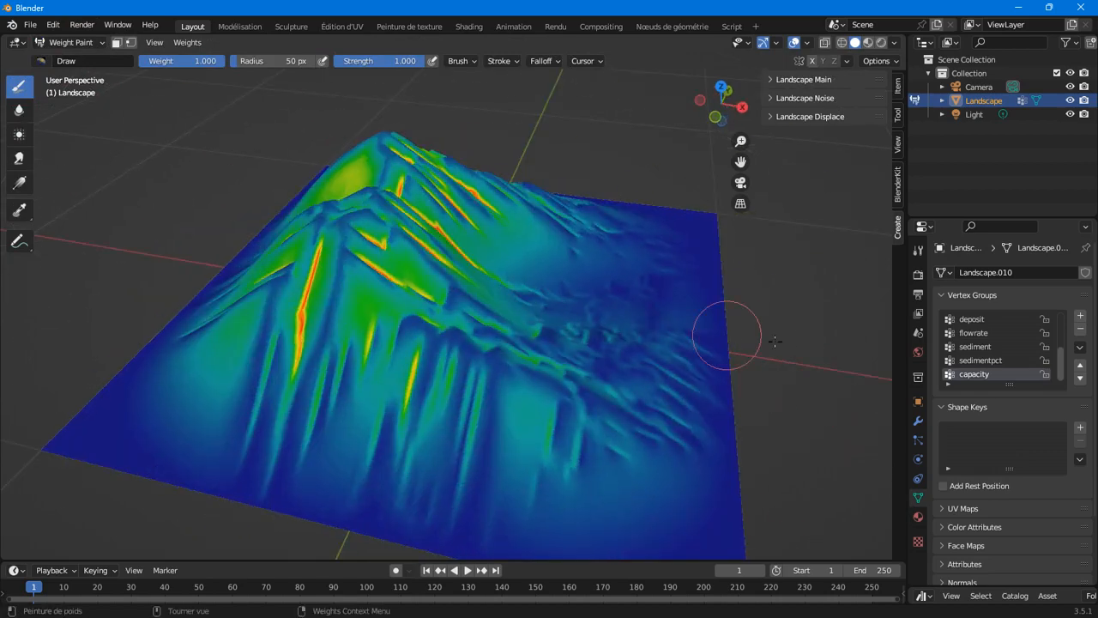
Step: Compare the weight maps of the avalanched and capacity vertex groups across the mountain
scroll(977, 337, up, 5)
click(974, 347)
middle_drag(642, 412, 591, 199)
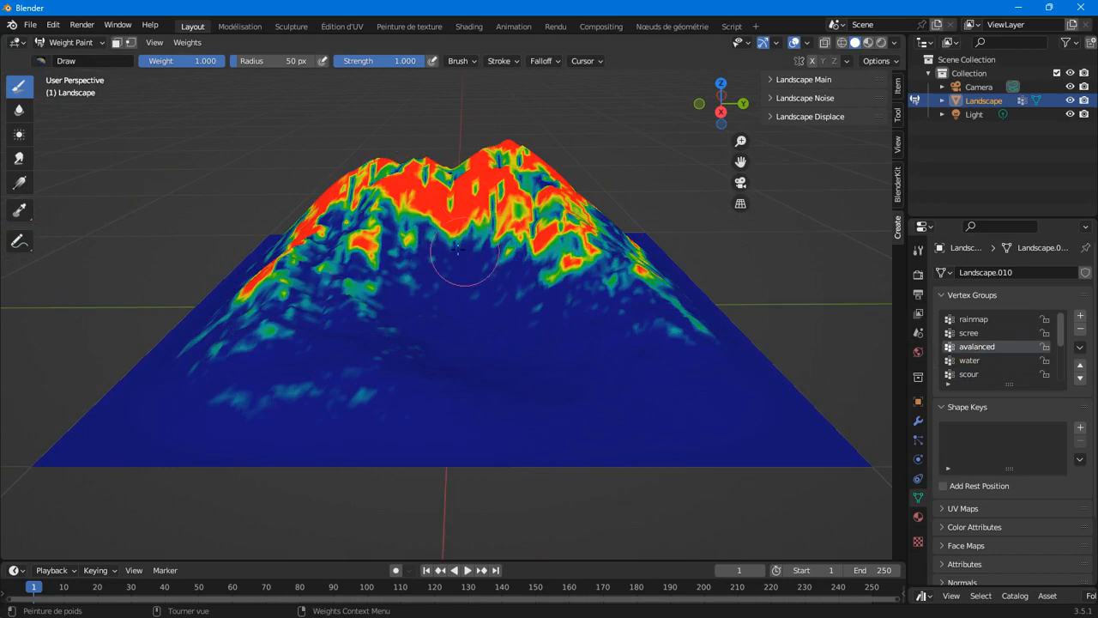
middle_drag(429, 257, 468, 286)
scroll(1021, 343, down, 5)
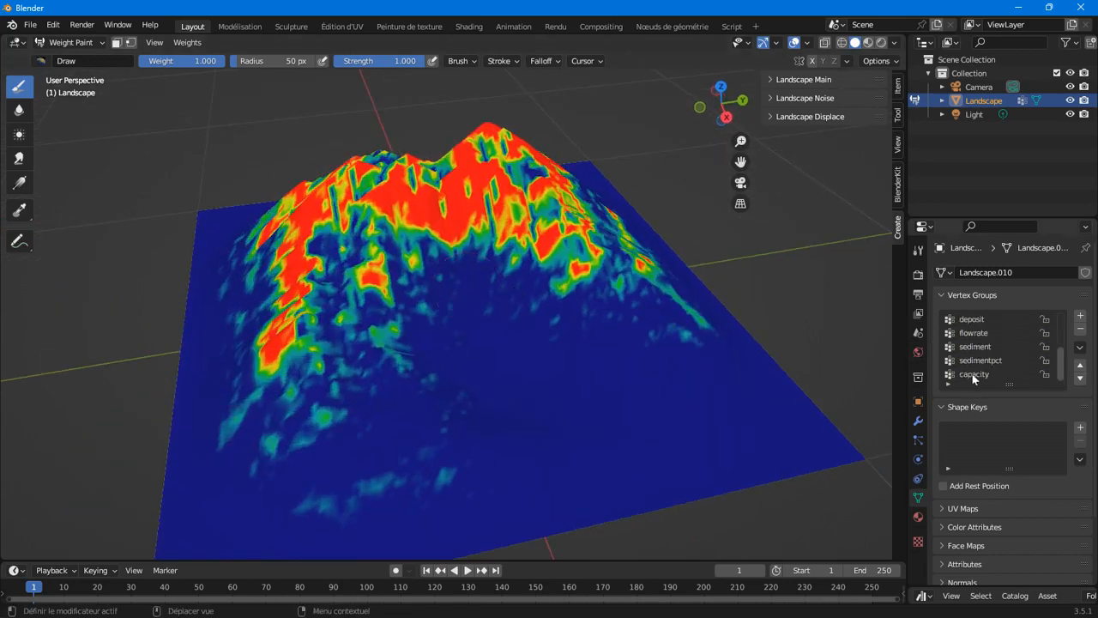
click(975, 374)
mouse_move(382, 361)
middle_down()
mouse_move(369, 347)
mouse_move(399, 361)
mouse_move(395, 377)
mouse_move(378, 369)
middle_up()
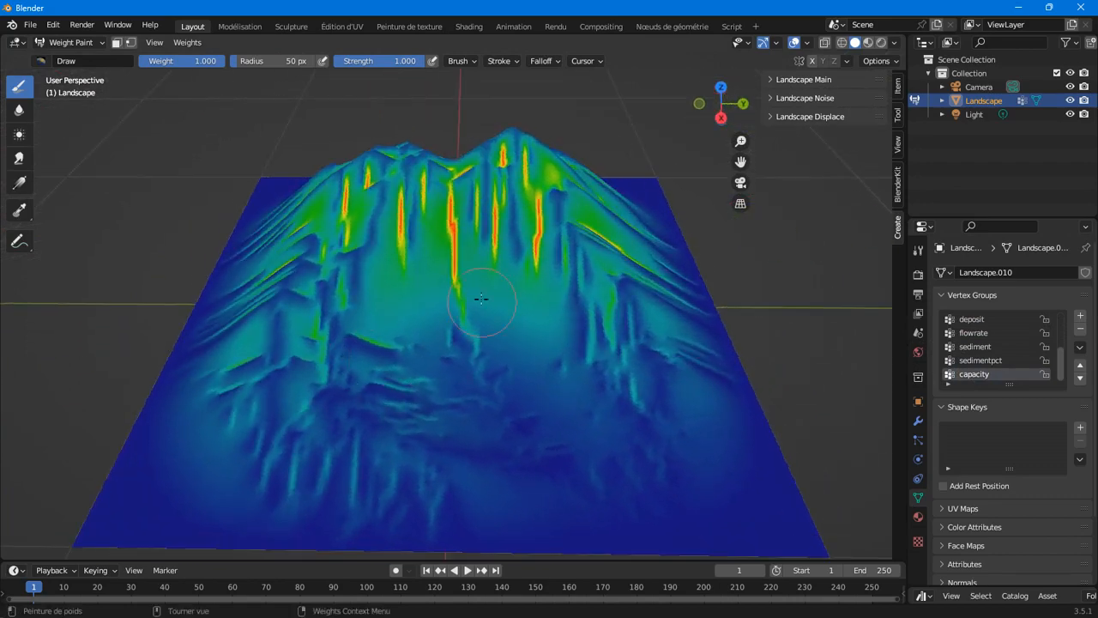
scroll(977, 361, up, 5)
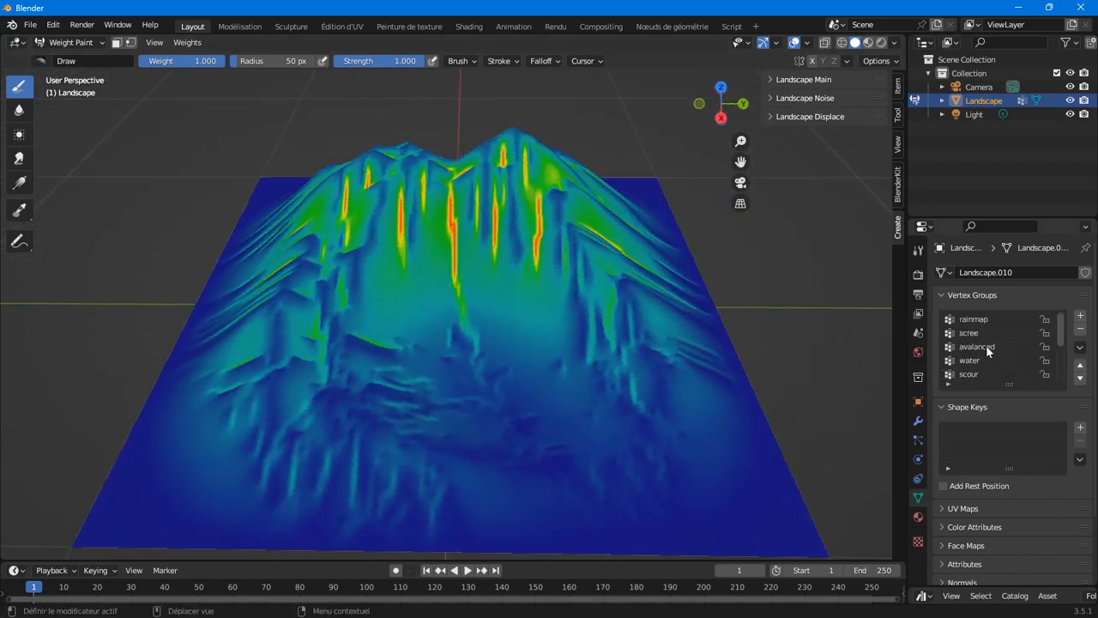
click(983, 345)
middle_drag(446, 271, 422, 300)
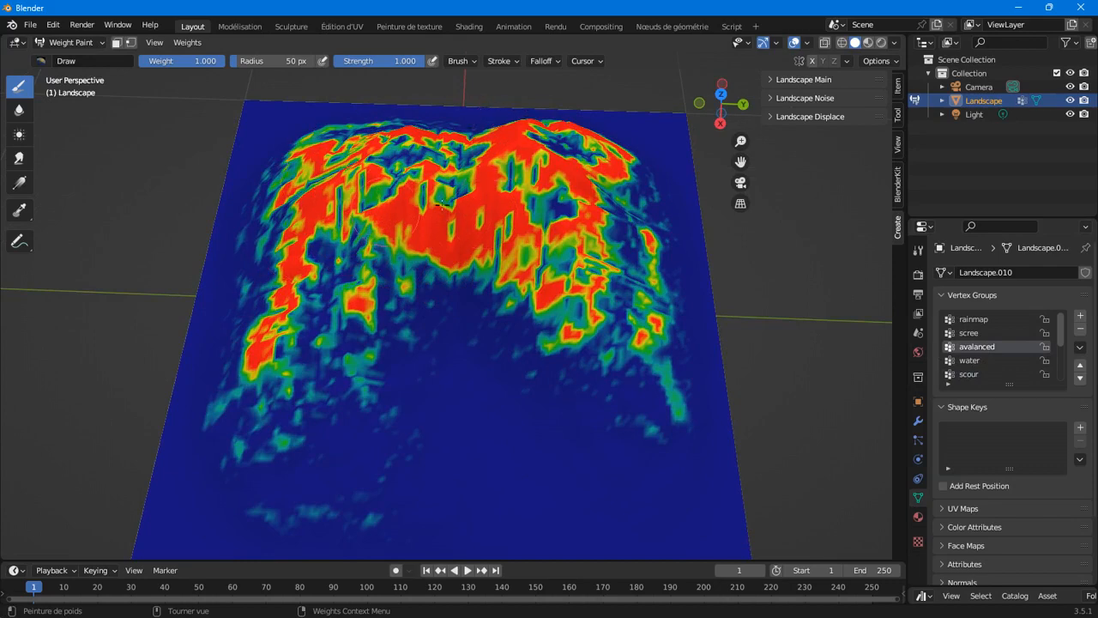
mouse_move(353, 251)
middle_down()
mouse_move(522, 181)
mouse_move(374, 196)
middle_up()
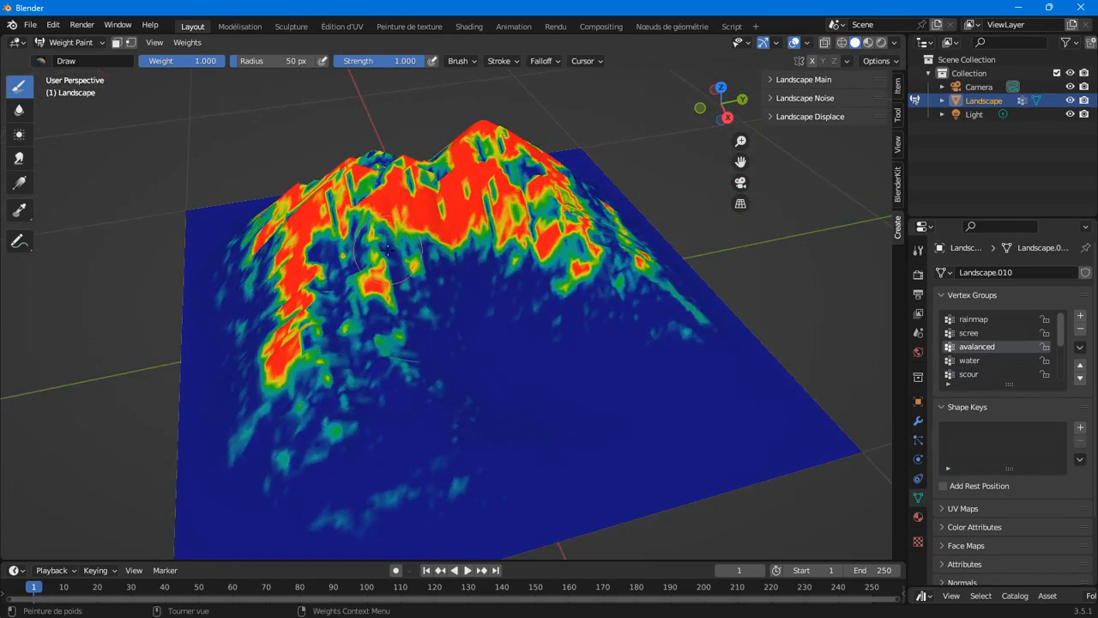
Step: Make capacity the active vertex group and add a color attribute named Color with Vertex domain and Color data type
scroll(995, 363, down, 5)
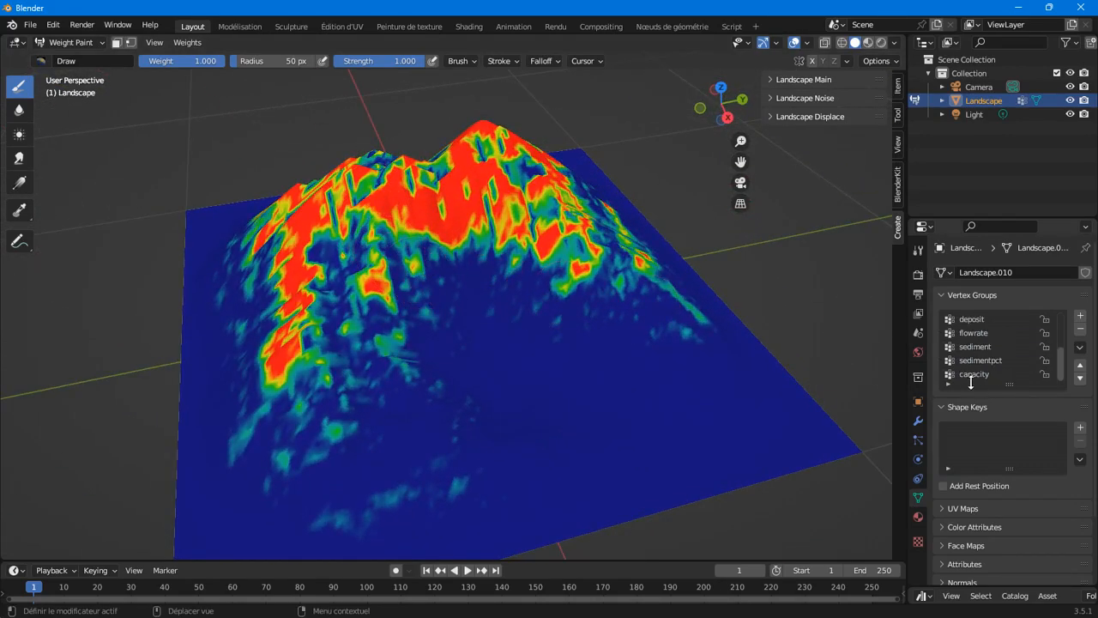
click(973, 375)
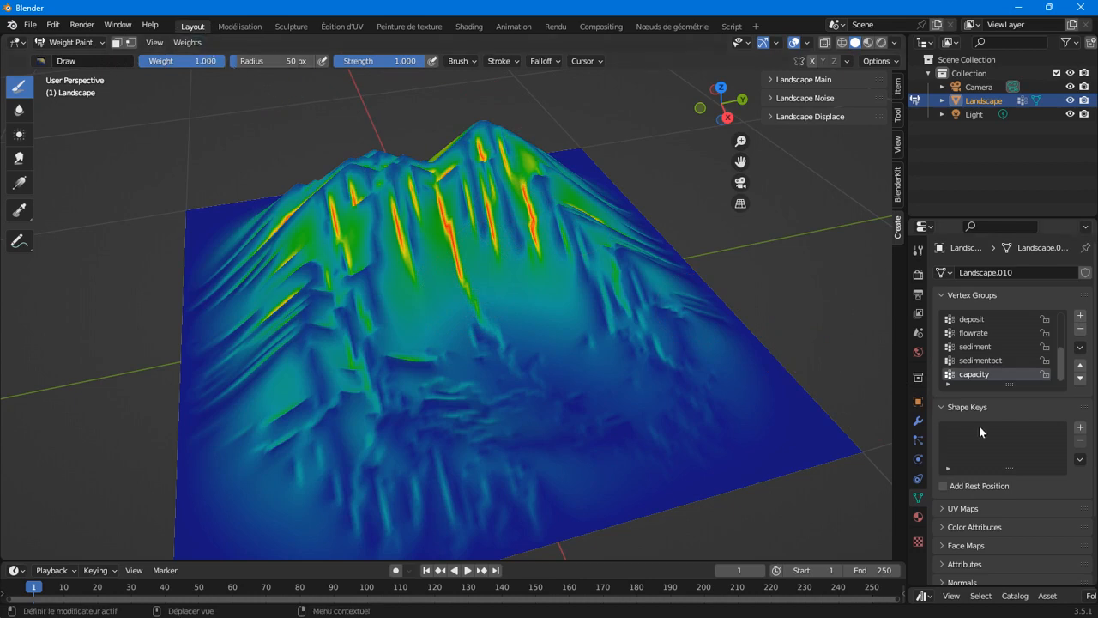
scroll(979, 446, down, 3)
click(950, 446)
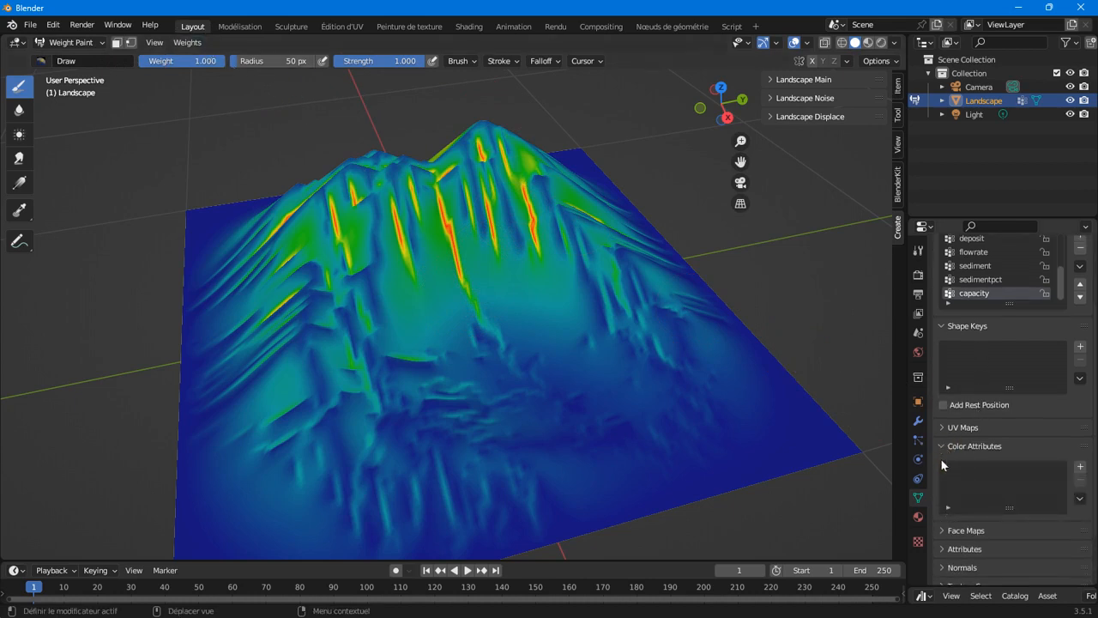
click(1085, 467)
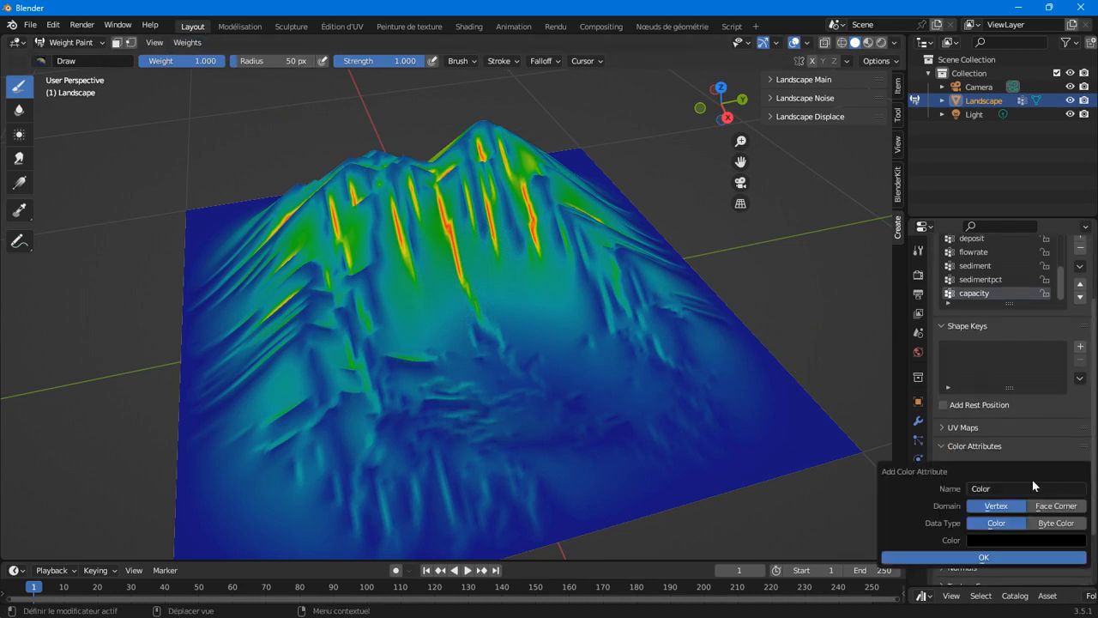
click(985, 549)
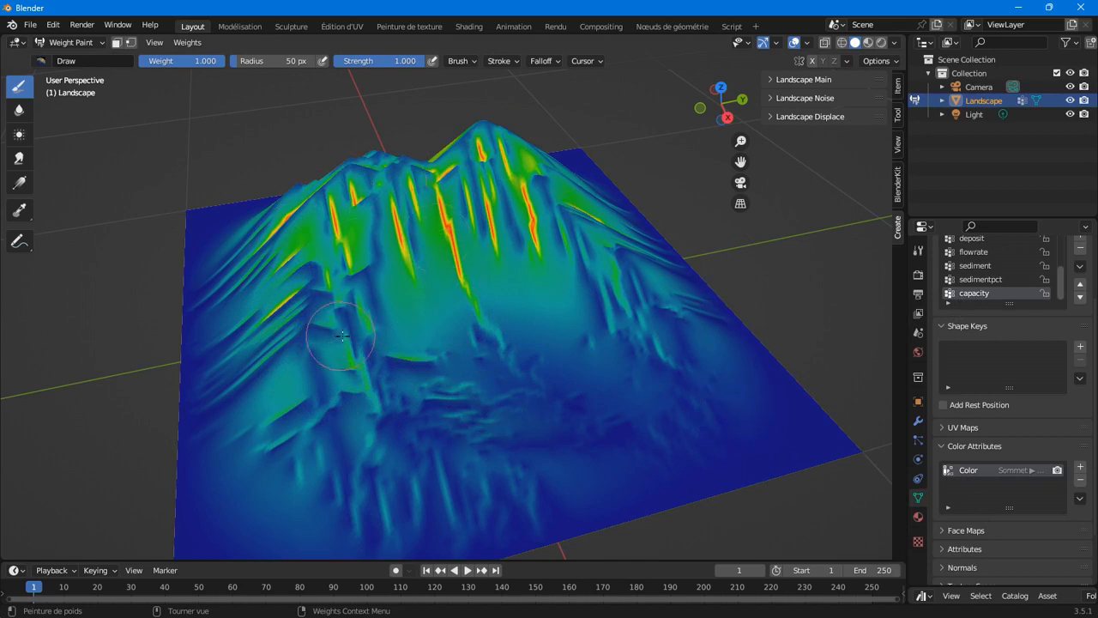
Step: Switch to Vertex Paint mode, convert the capacity weights to vertex colors and inspect them around the mountain
click(77, 42)
click(75, 42)
click(69, 105)
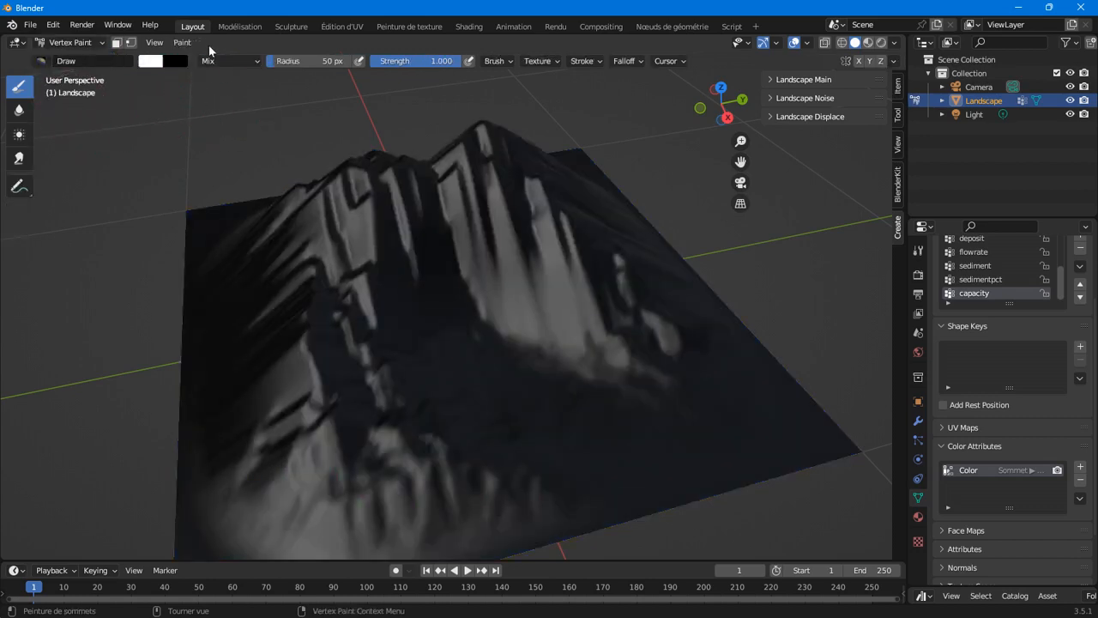
click(180, 45)
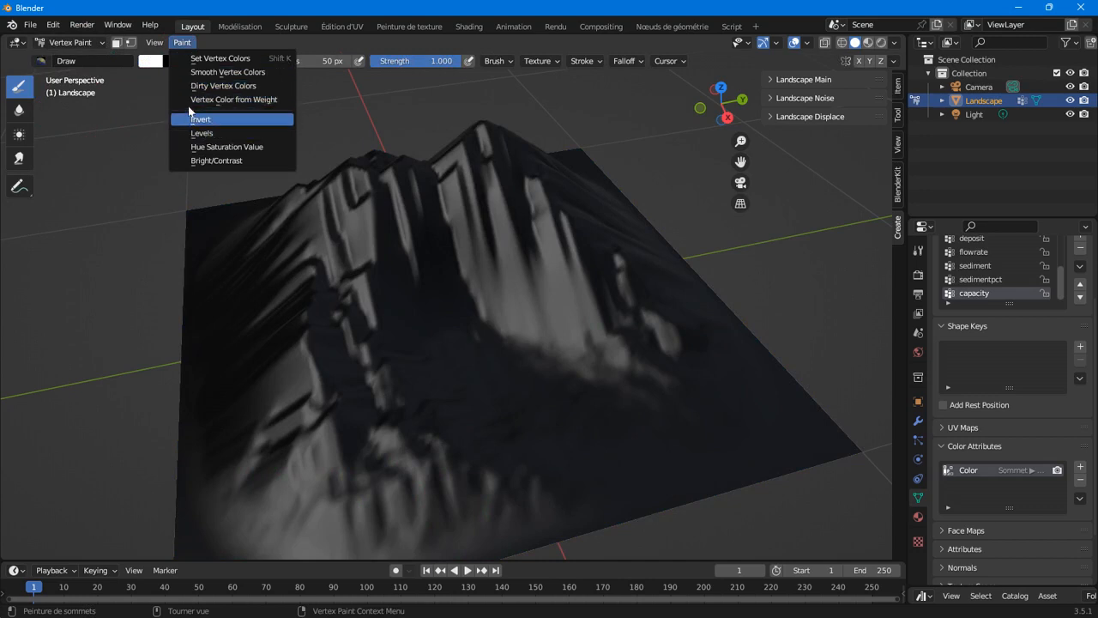
click(249, 99)
middle_drag(503, 215, 179, 315)
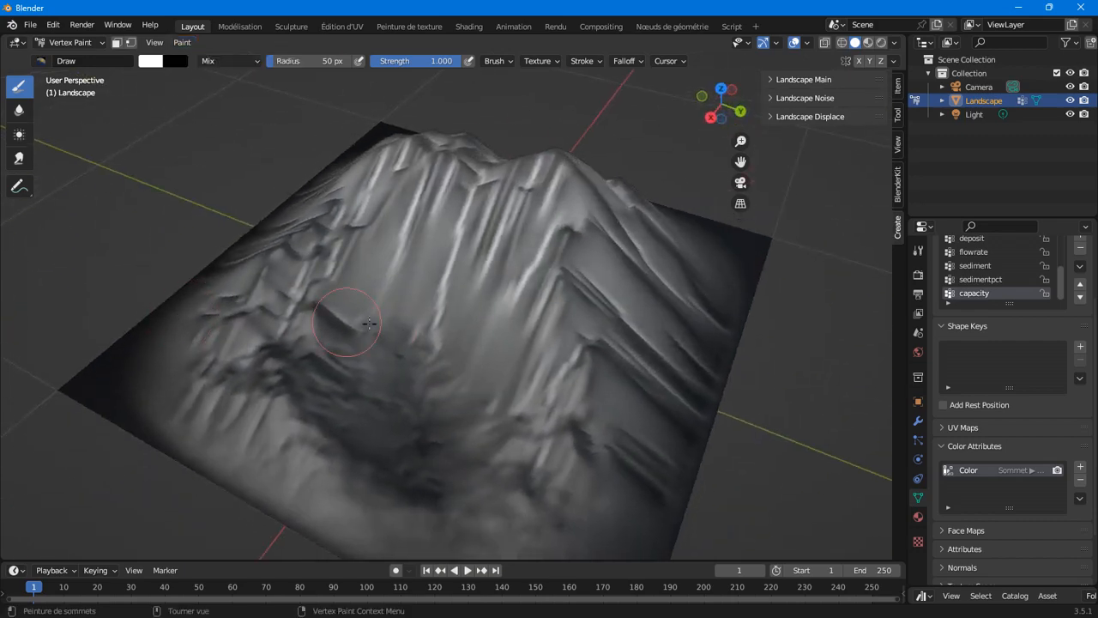
mouse_move(483, 321)
middle_down()
mouse_move(391, 294)
mouse_move(538, 297)
middle_up()
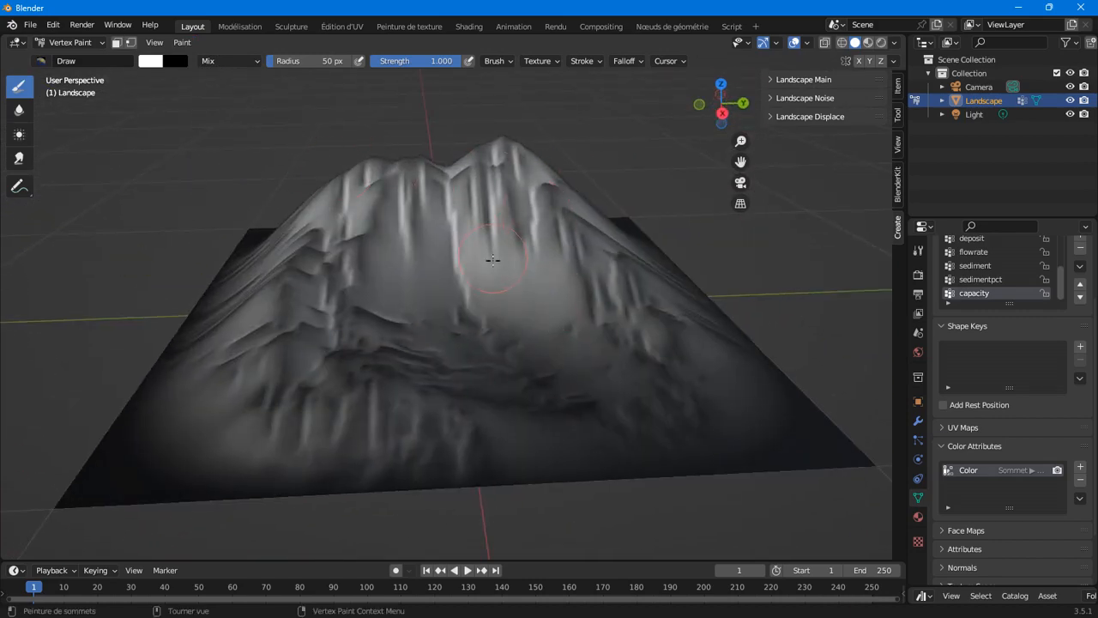
middle_drag(494, 262, 429, 292)
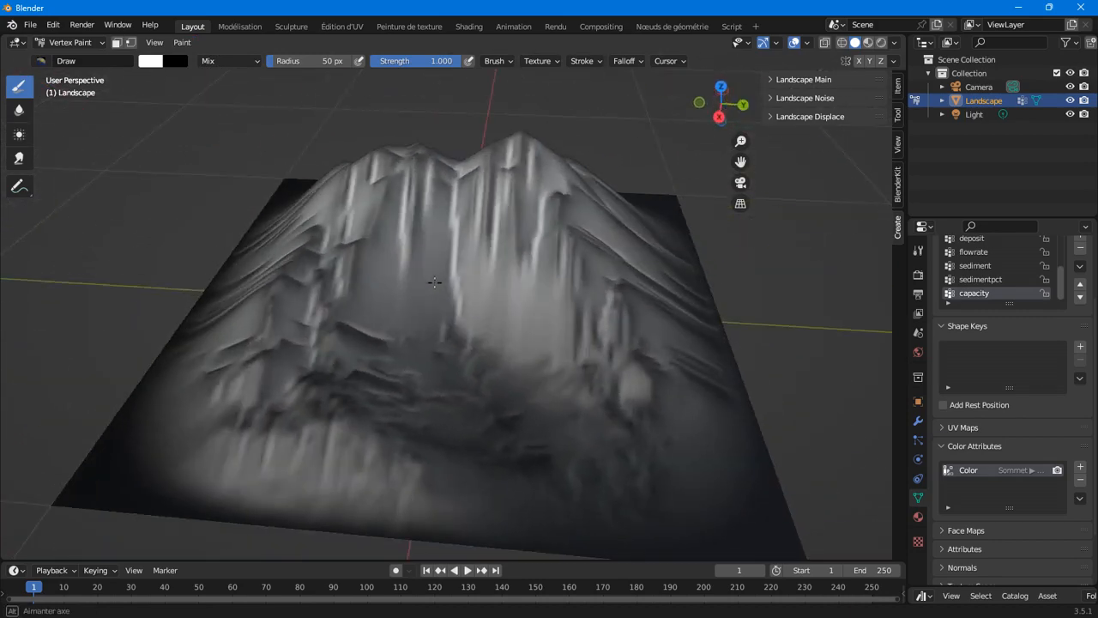
Step: Return to Object Mode and generate a vertex group named Slope from the landscape's slope with the Z Slope method
click(71, 42)
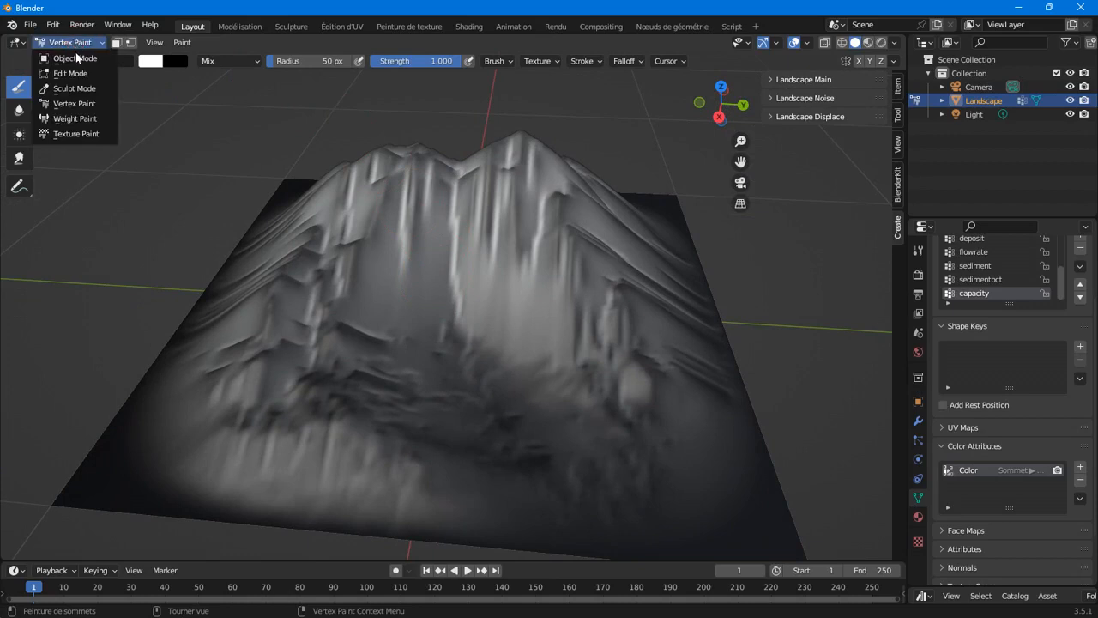
click(75, 58)
middle_drag(418, 287, 325, 157)
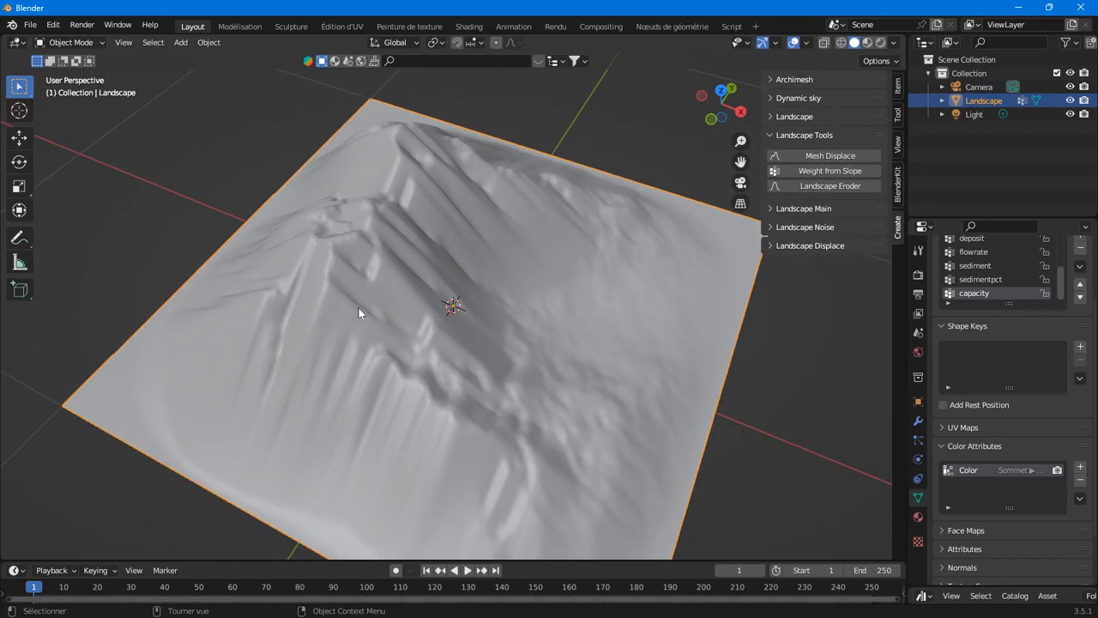
middle_drag(365, 307, 431, 387)
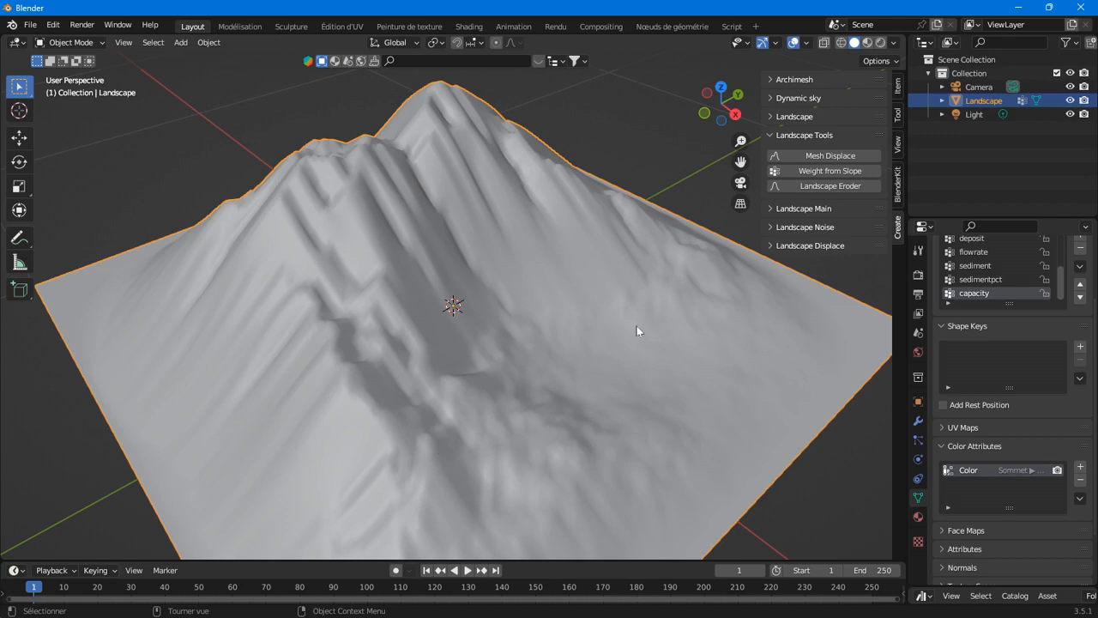
click(804, 170)
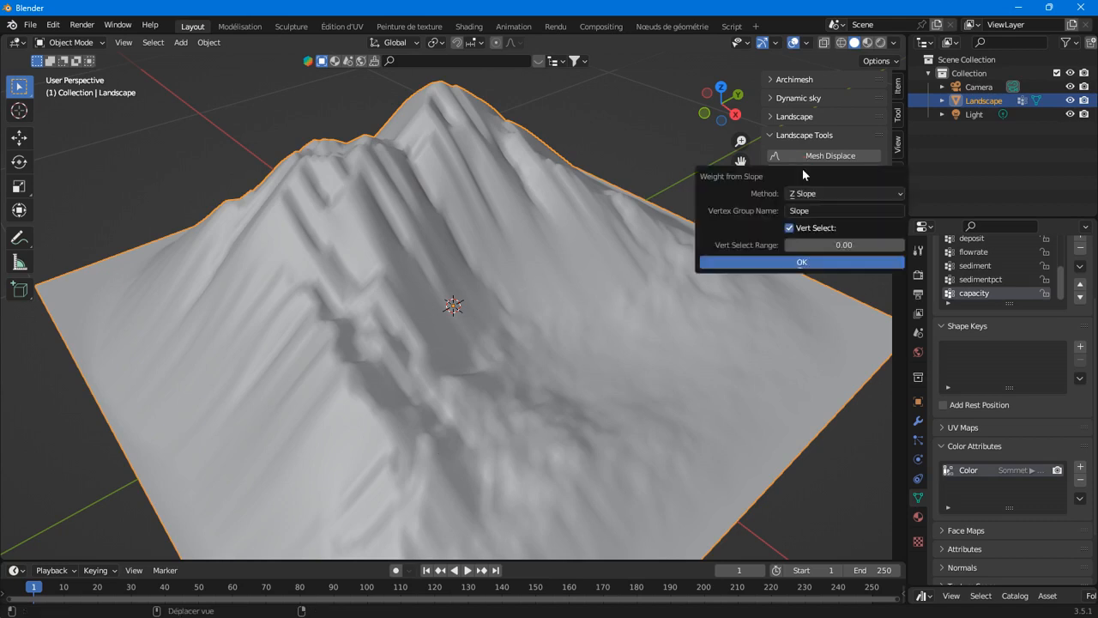
click(775, 262)
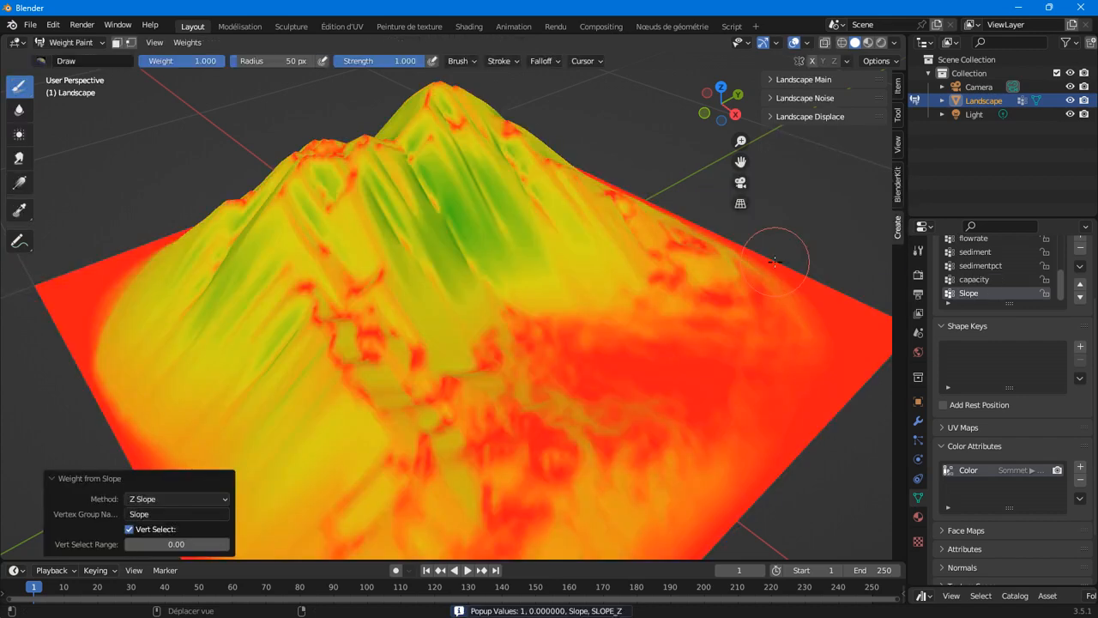
middle_drag(233, 330, 357, 367)
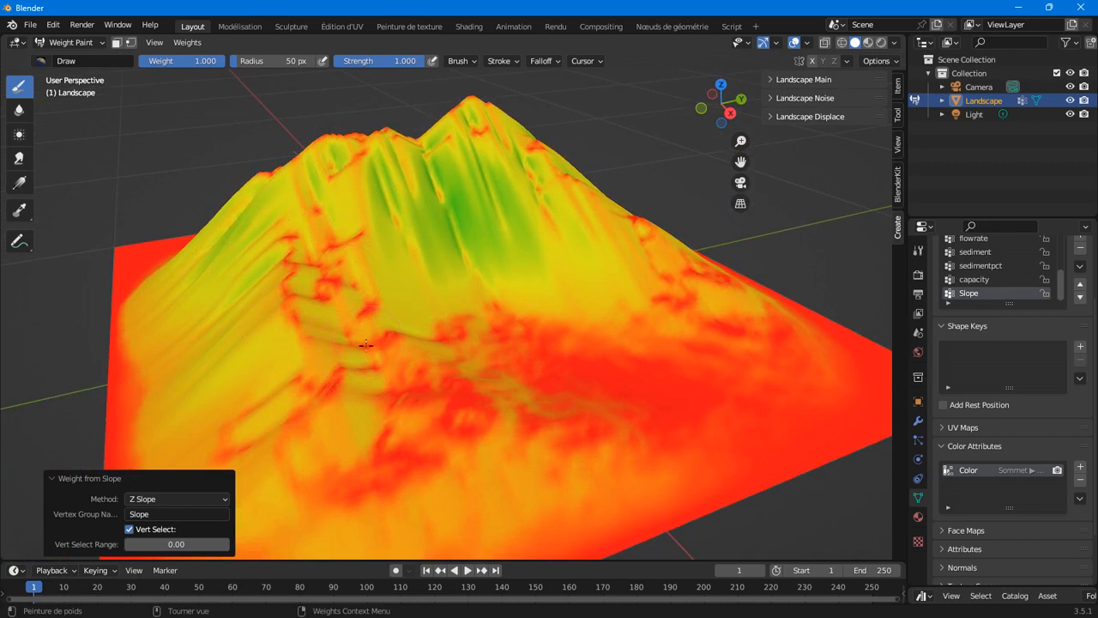
middle_drag(388, 309, 380, 309)
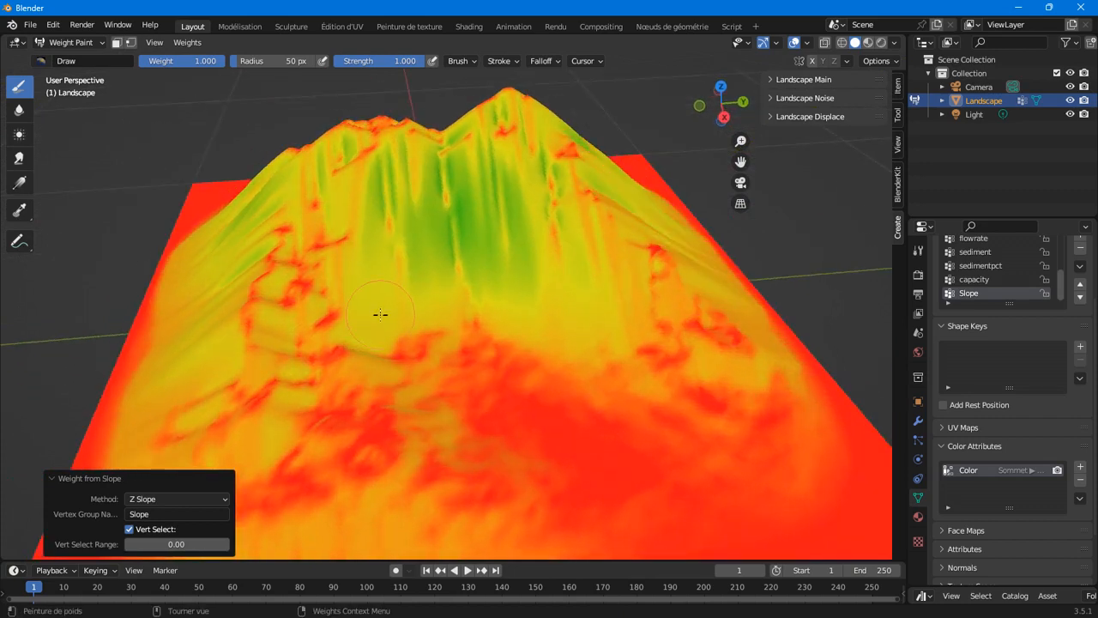
Step: Switch to Vertex Paint mode and add a second color attribute to the landscape with the default options
click(69, 42)
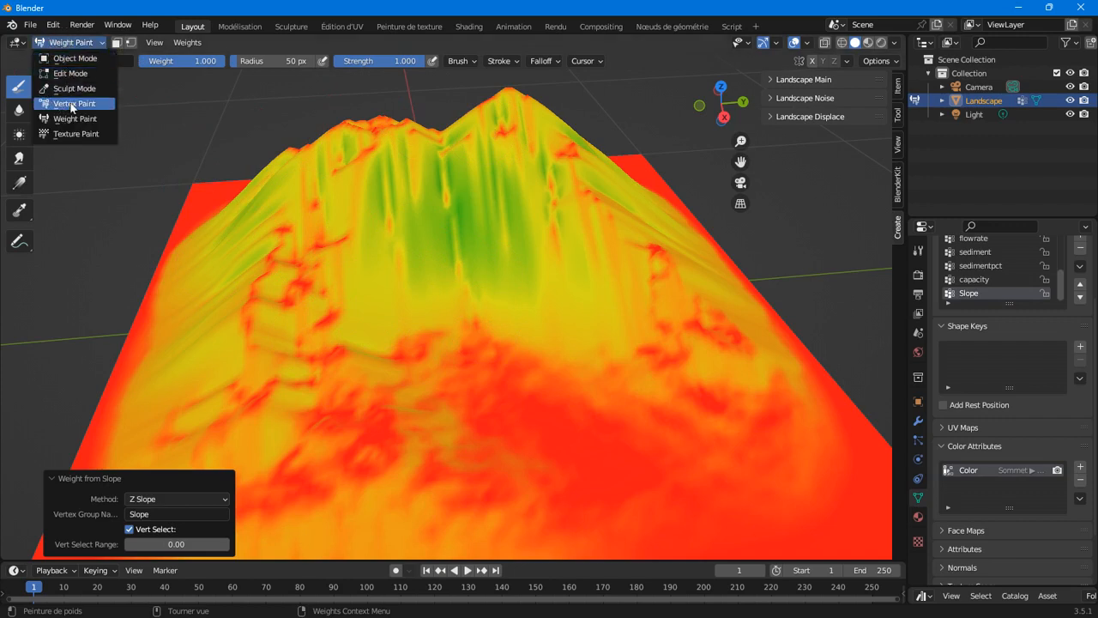
click(70, 103)
click(1080, 466)
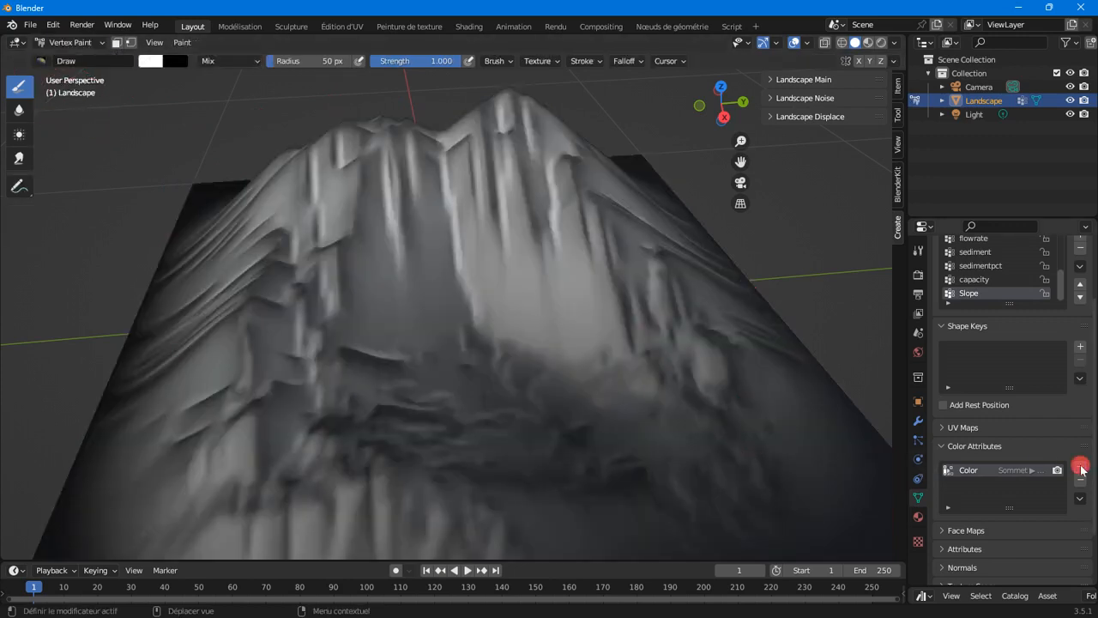
click(969, 558)
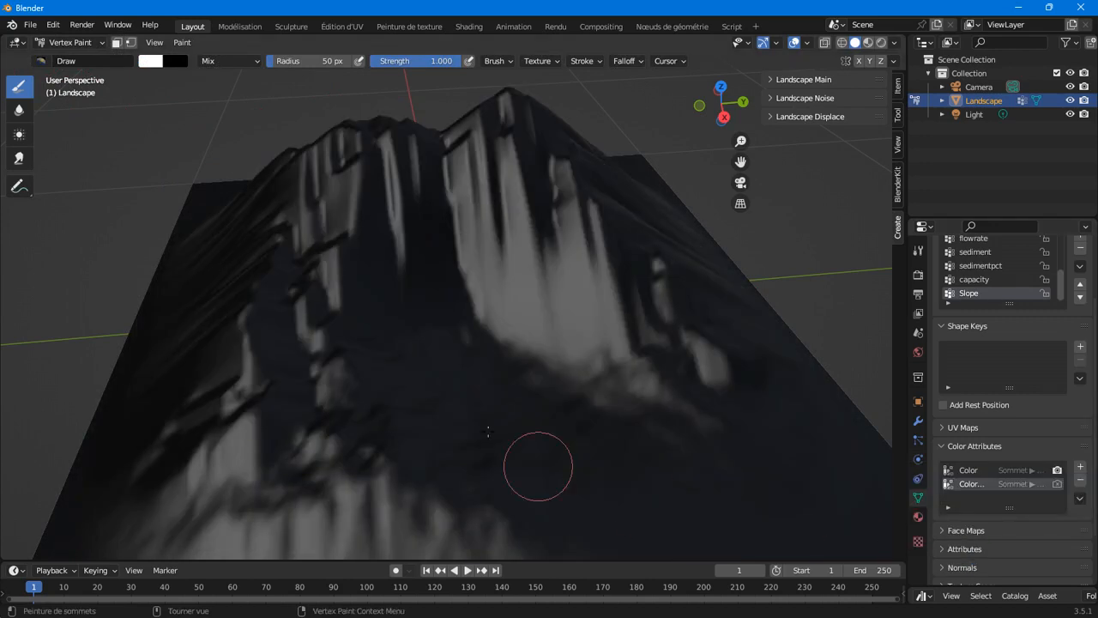
Step: Convert the Slope weights to vertex colors on the second color attribute and return to Object Mode
click(180, 43)
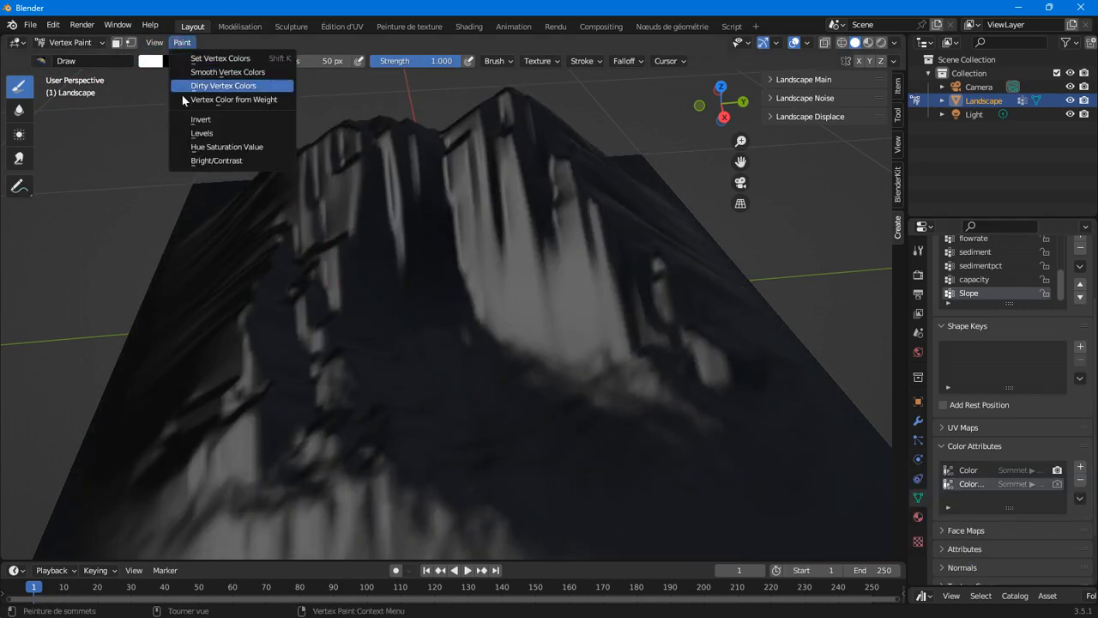
click(184, 102)
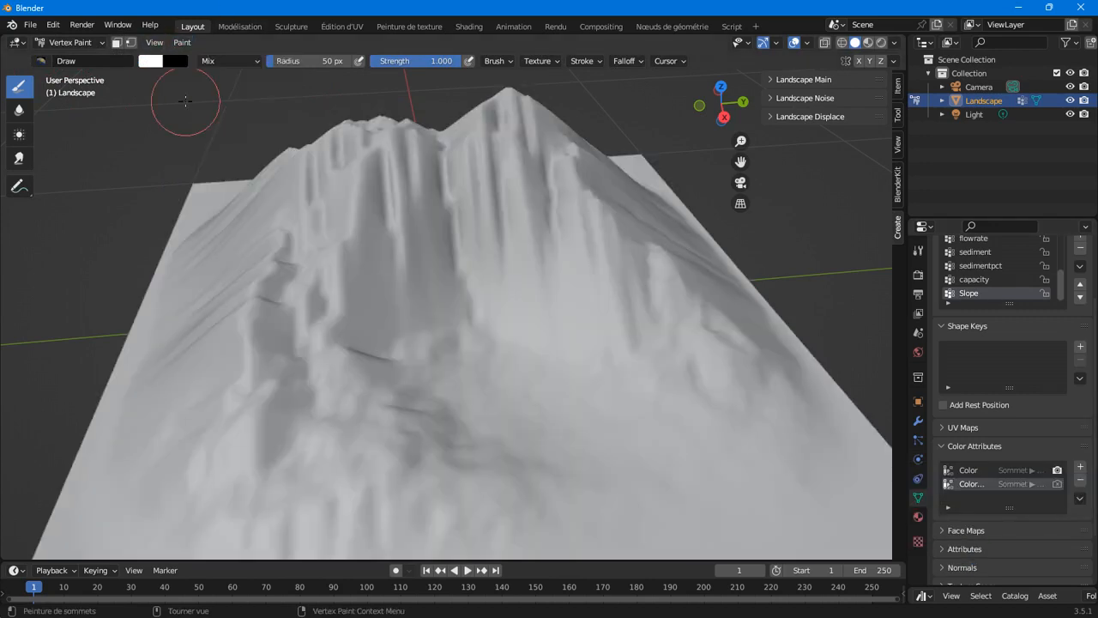
click(73, 42)
click(76, 55)
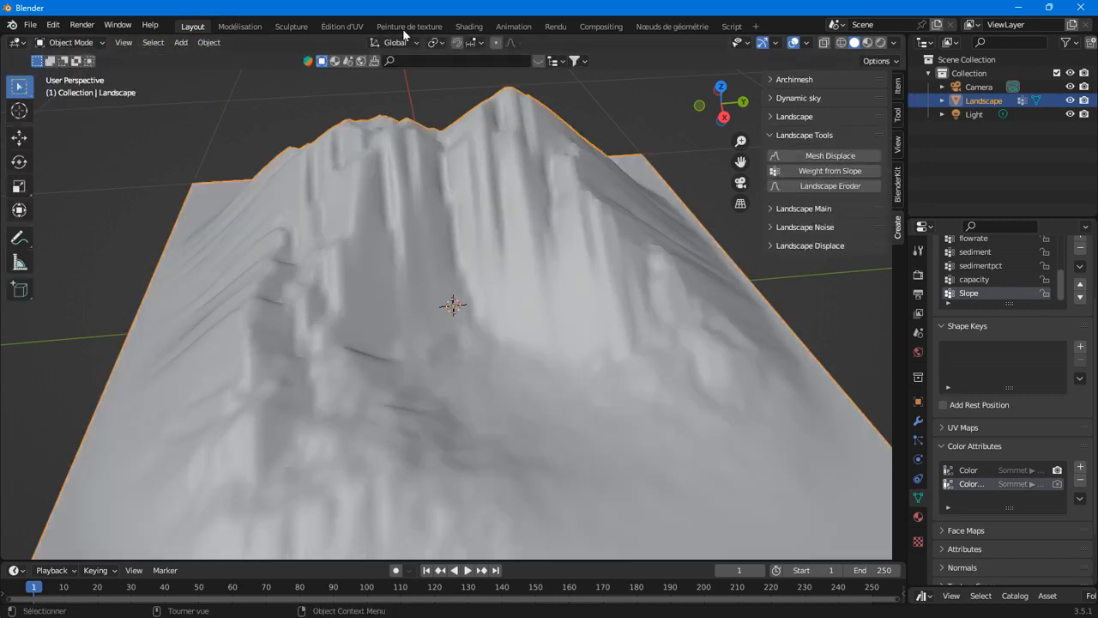
Step: Switch to the Shading workspace and change the node editor area into an Asset Browser
click(464, 26)
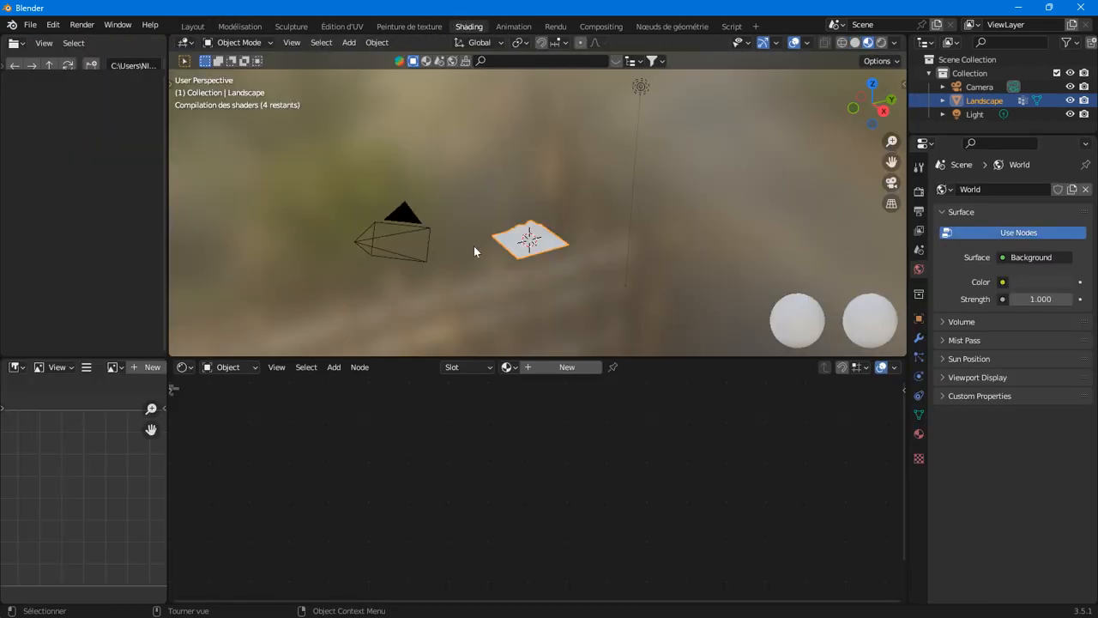
click(190, 26)
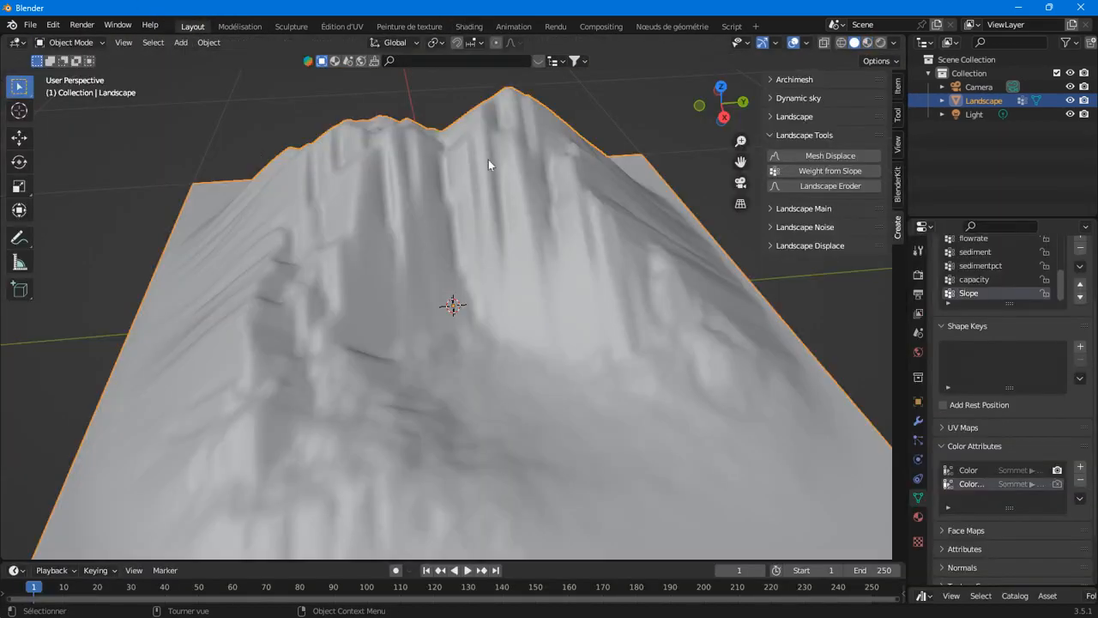
click(469, 26)
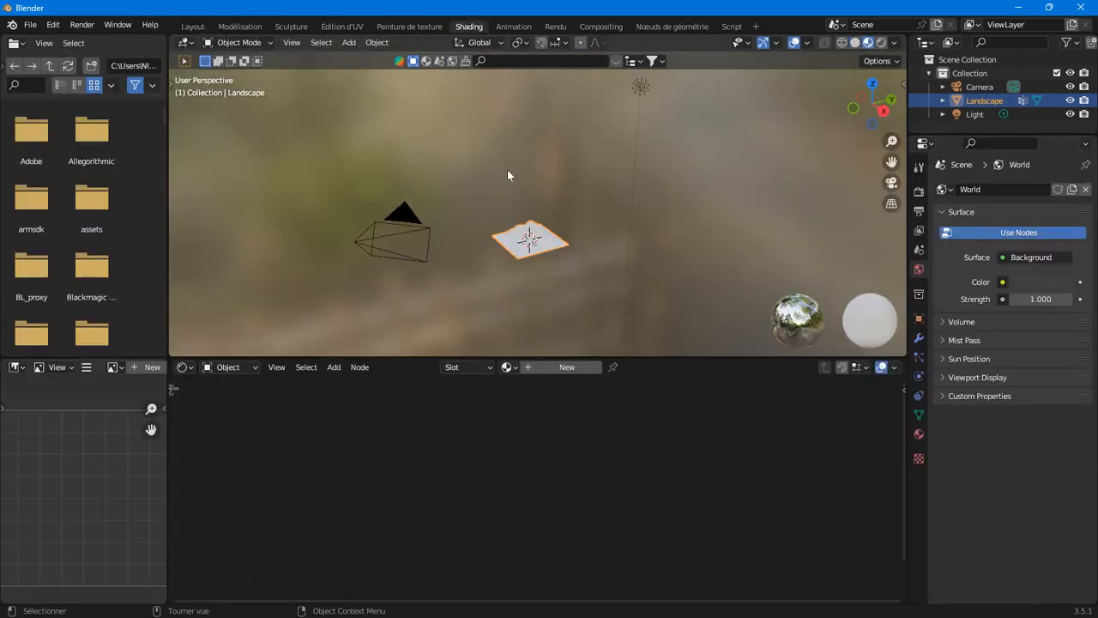
shift+middle_drag(443, 259, 541, 199)
scroll(540, 180, up, 5)
scroll(541, 201, up, 4)
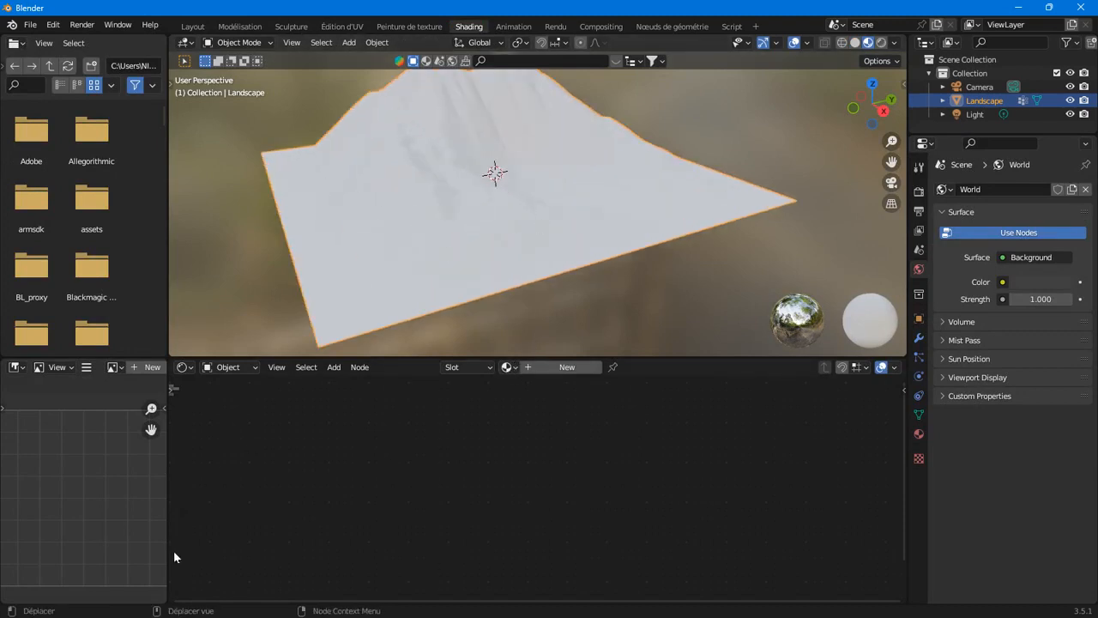
click(184, 368)
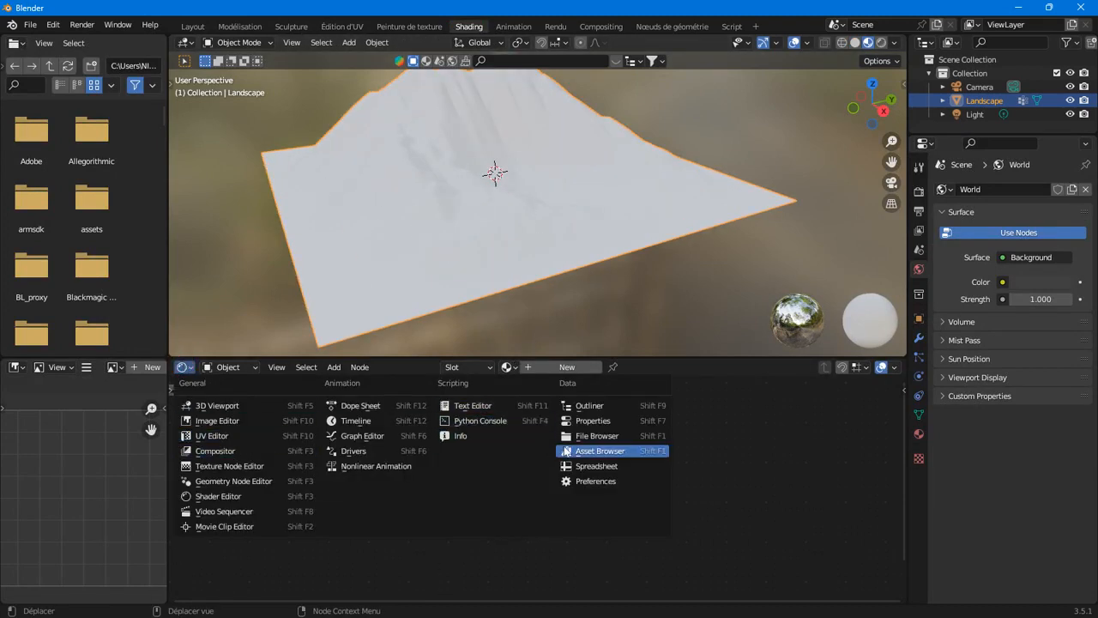
click(587, 451)
Step: Find the aerial_sand material in the asset library and apply it to the landscape
scroll(541, 447, down, 2)
scroll(539, 444, down, 10)
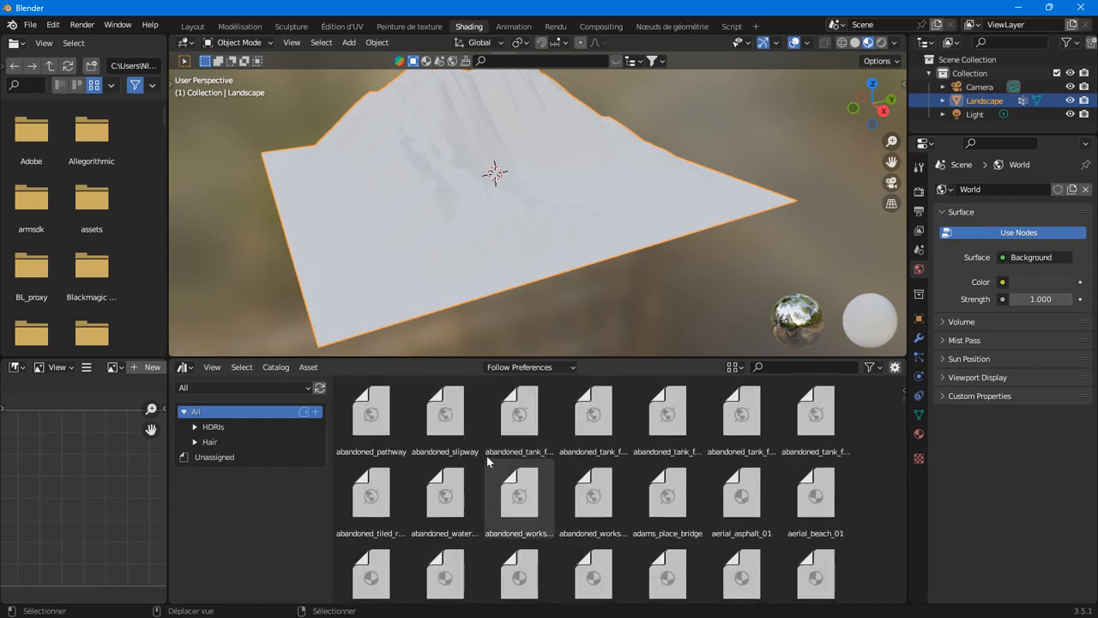
scroll(515, 446, up, 1)
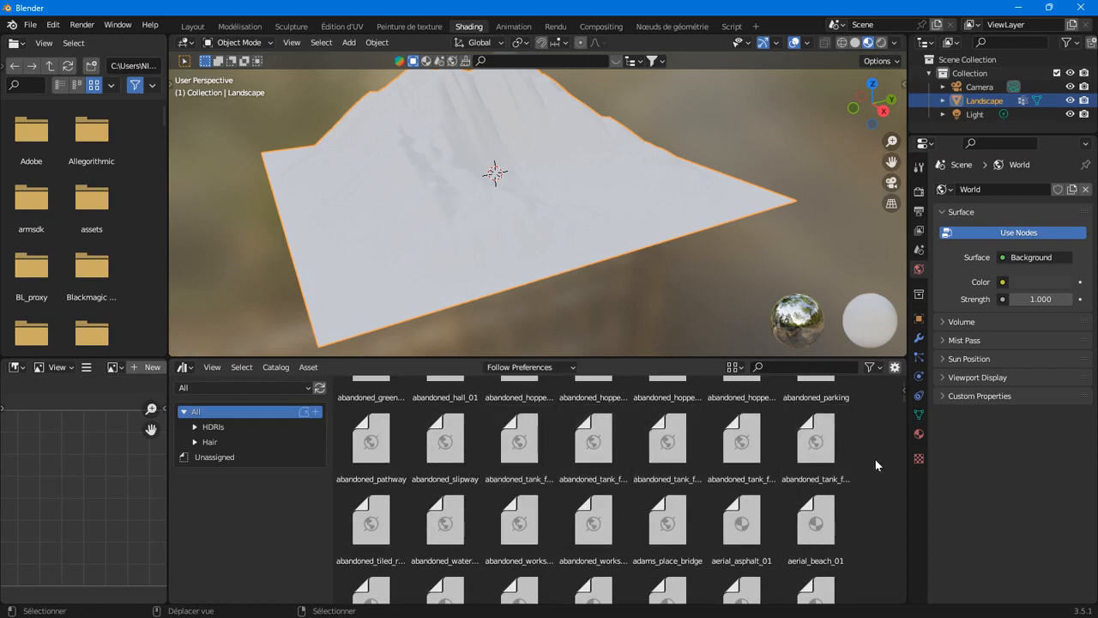
scroll(875, 465, down, 5)
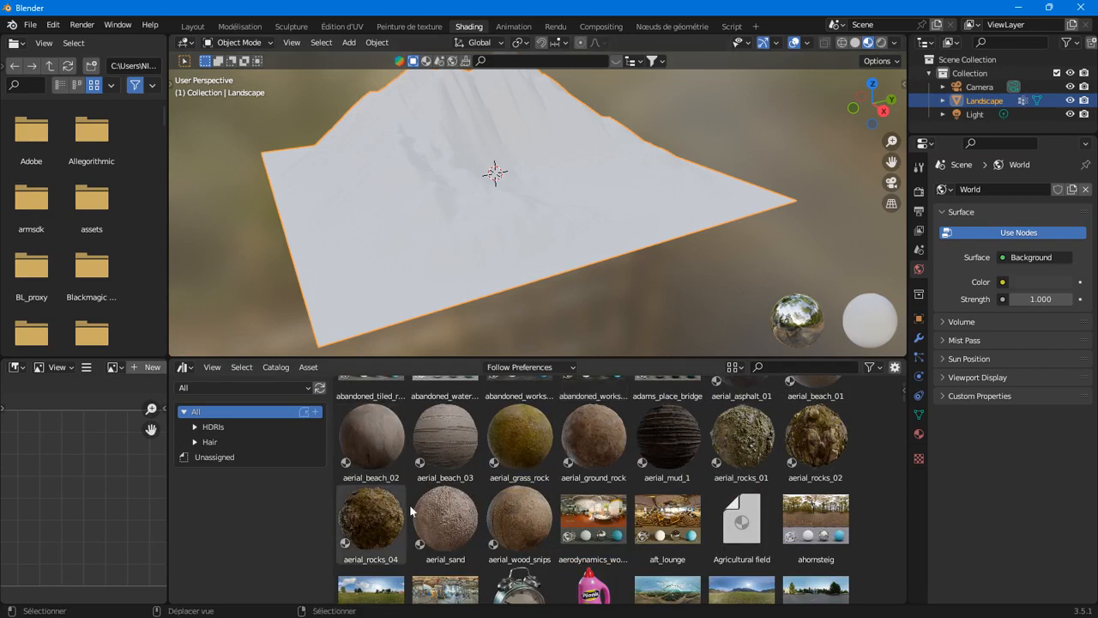
drag(445, 519, 408, 170)
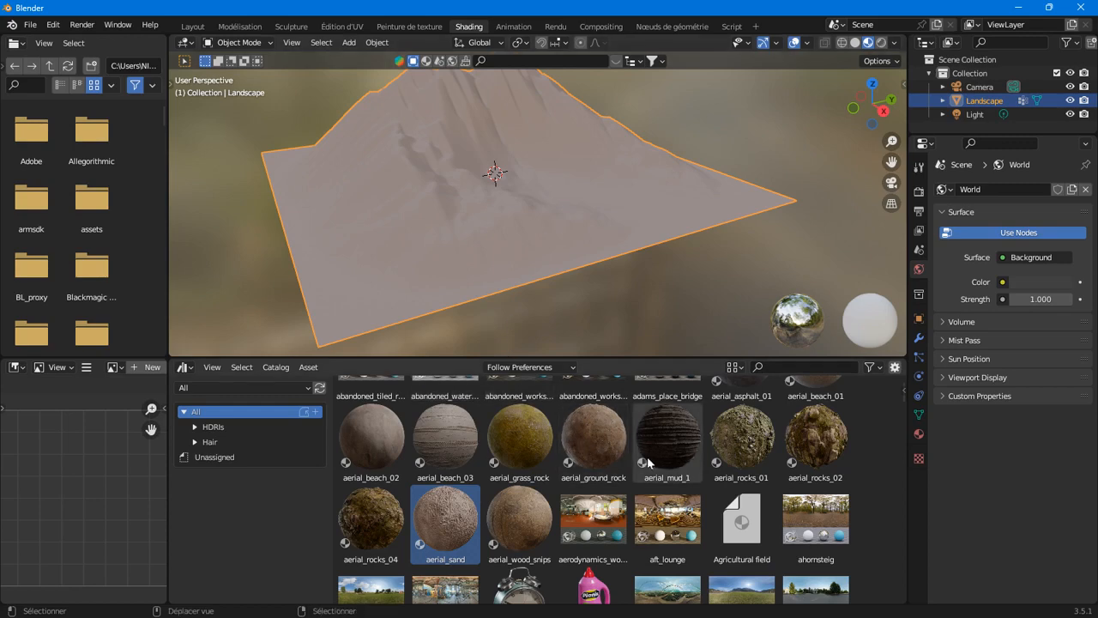
Step: Apply the aerial_grass_rock material from the asset library to the landscape
scroll(648, 463, down, 4)
scroll(647, 456, up, 5)
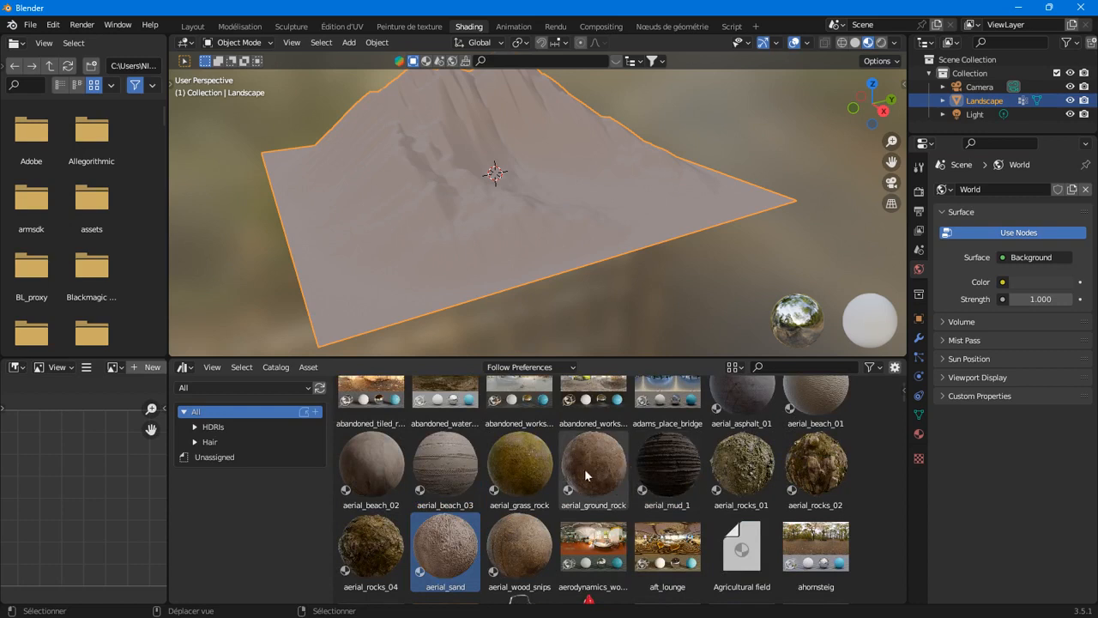
scroll(639, 461, up, 2)
scroll(639, 464, down, 2)
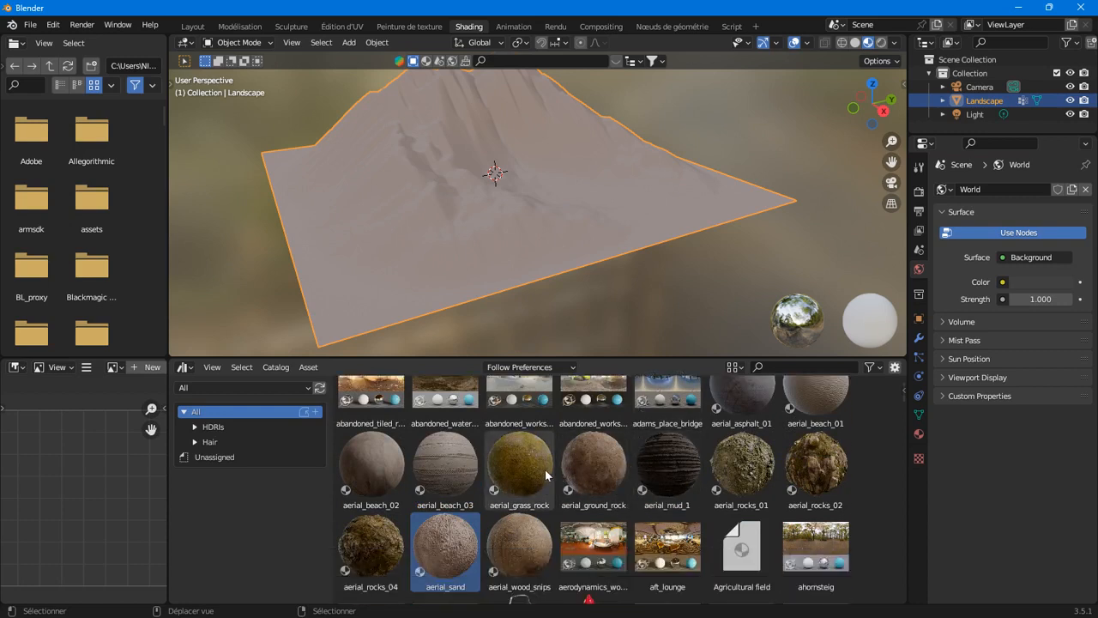
drag(537, 476, 523, 289)
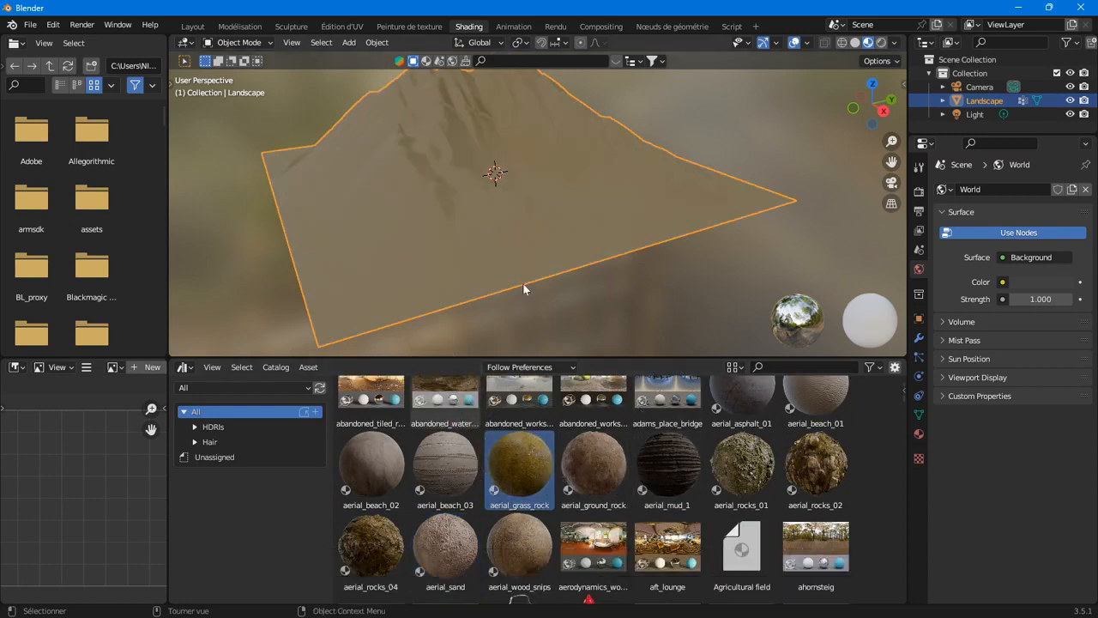
Step: Return to the Layout workspace, display the landscape in Material Preview shading and check its UV maps
click(193, 26)
click(867, 44)
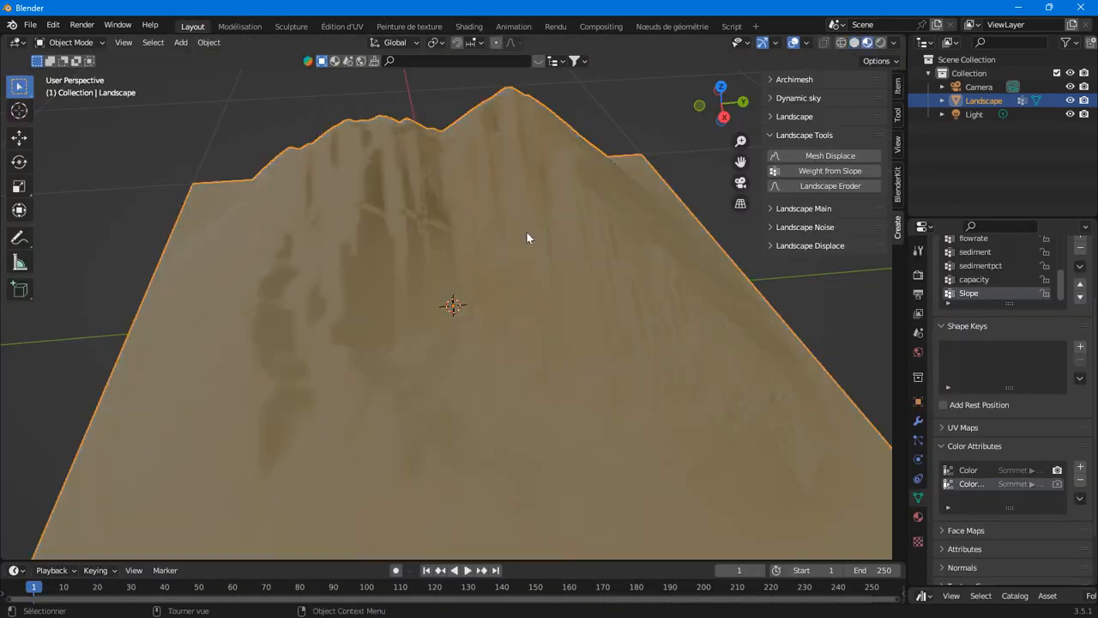
mouse_move(419, 305)
middle_down()
mouse_move(505, 294)
mouse_move(432, 273)
mouse_move(378, 295)
mouse_move(426, 309)
mouse_move(413, 273)
mouse_move(380, 284)
mouse_move(369, 307)
mouse_move(432, 306)
mouse_move(412, 269)
mouse_move(384, 264)
middle_up()
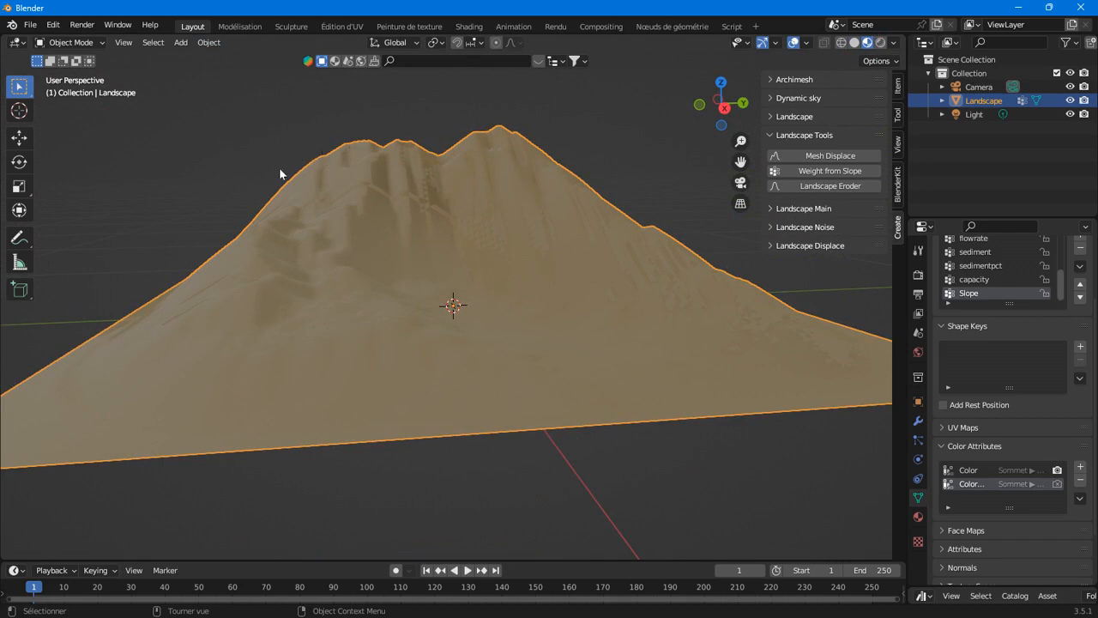
middle_drag(388, 178, 434, 230)
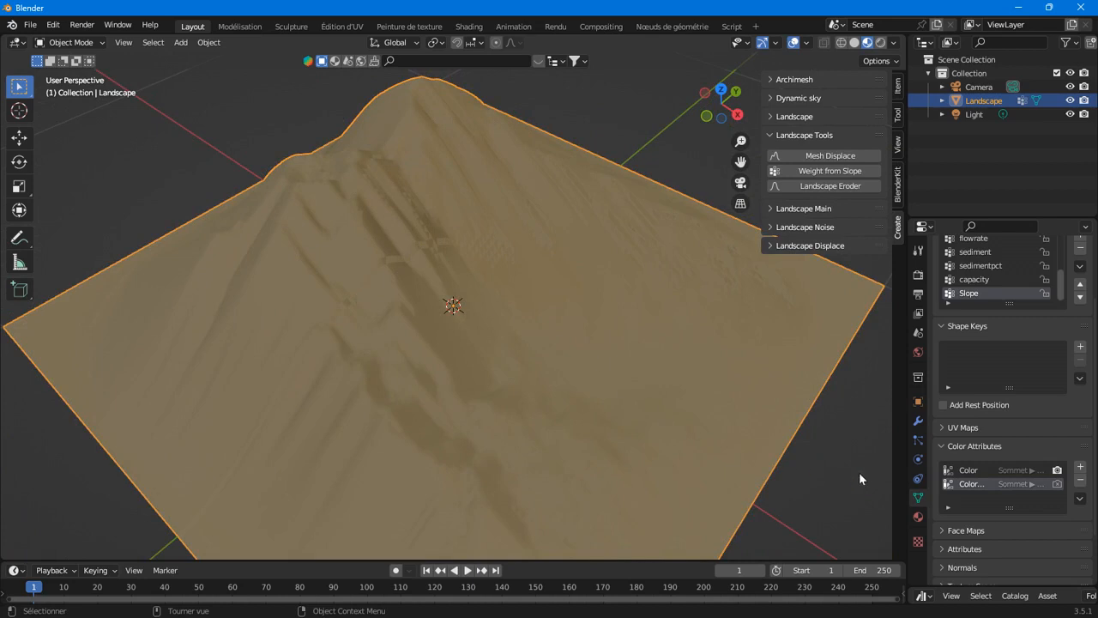
scroll(961, 456, down, 2)
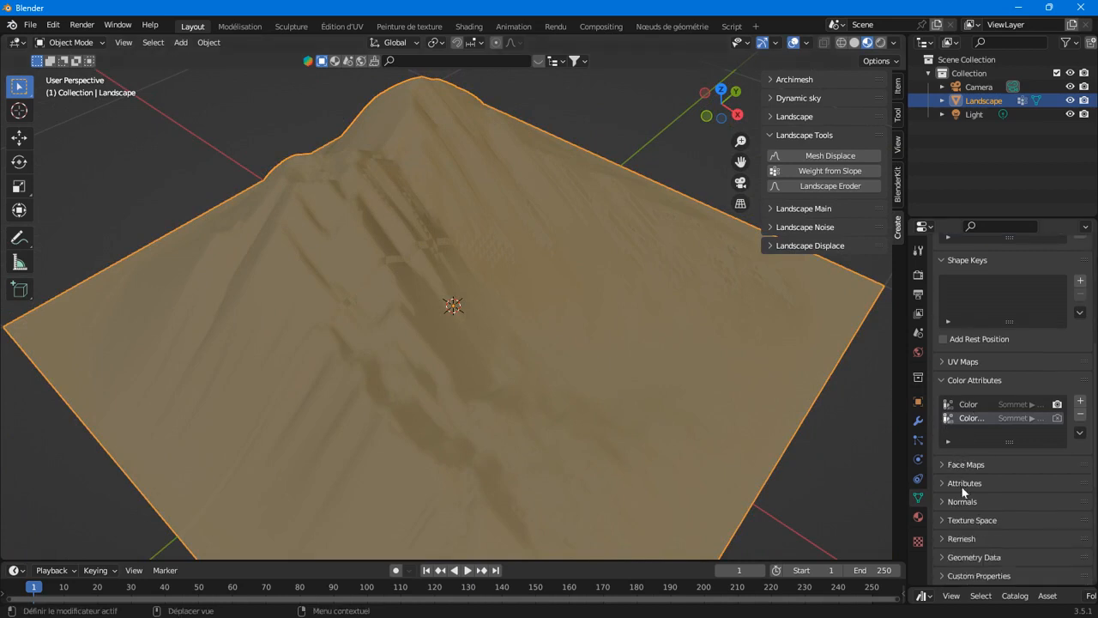
click(952, 362)
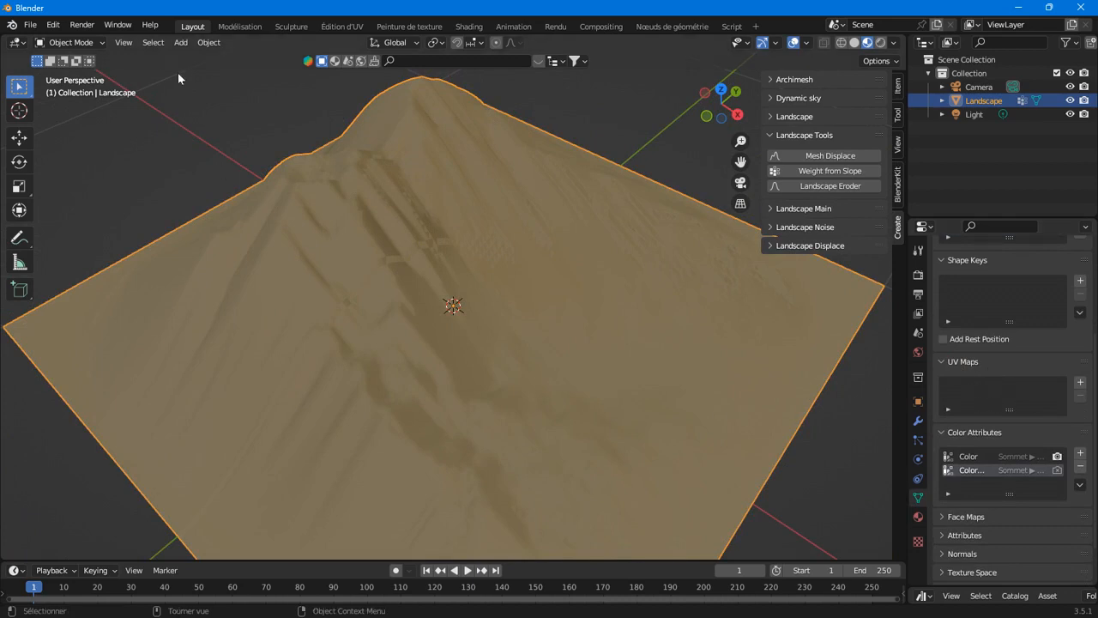
Step: In the UV editing workspace, unwrap the entire landscape mesh with Smart UV Project at a 66° angle limit, then return to Layout
click(332, 28)
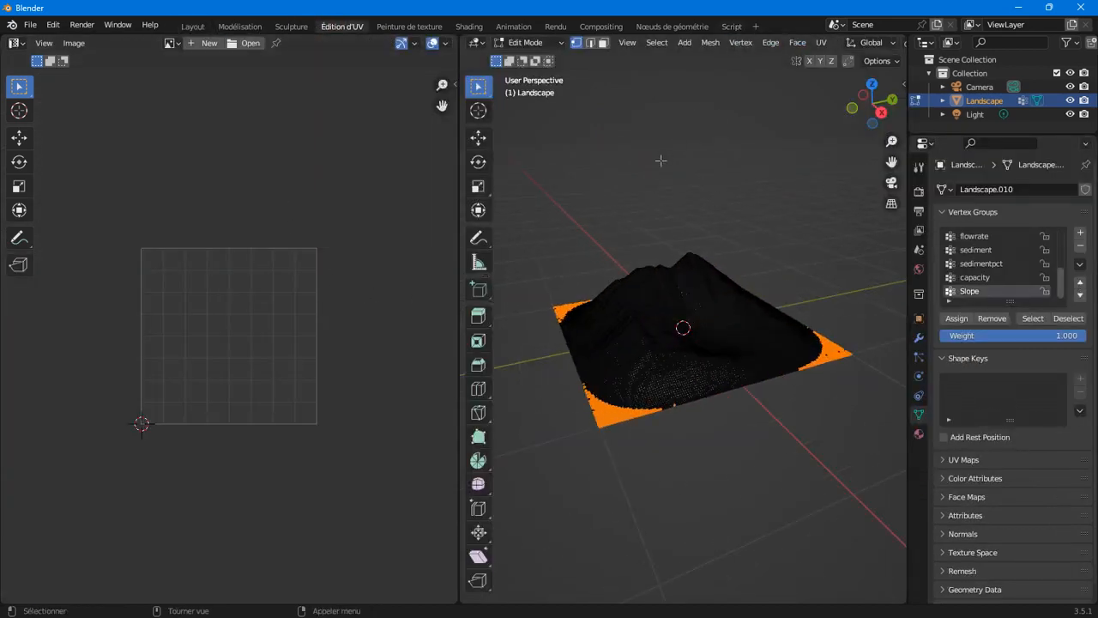
click(657, 42)
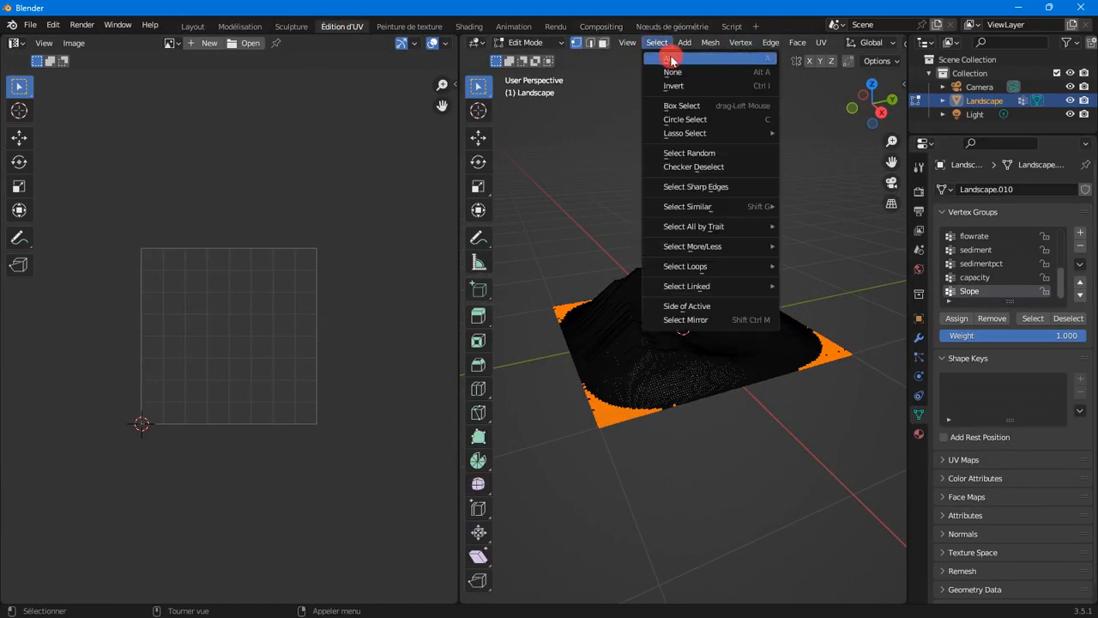
click(671, 59)
click(821, 43)
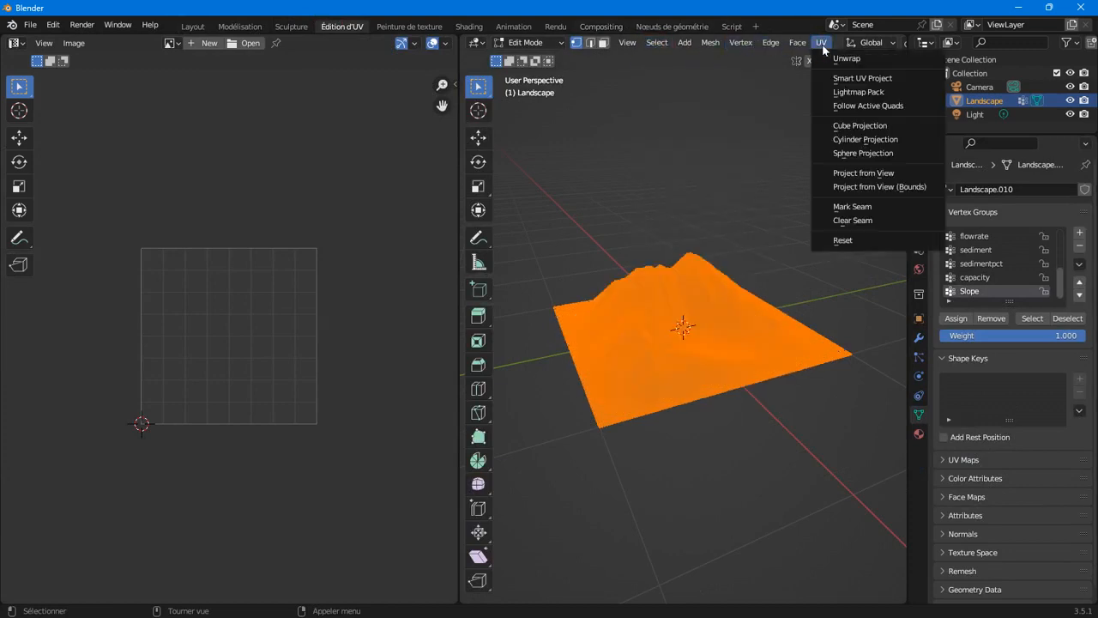
click(874, 79)
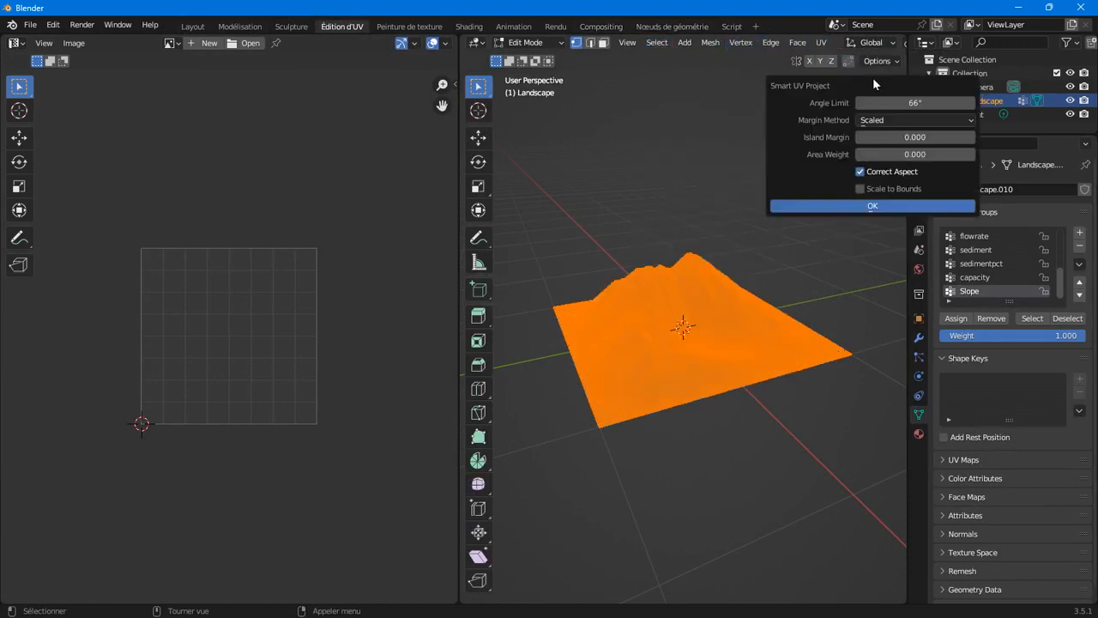
click(814, 209)
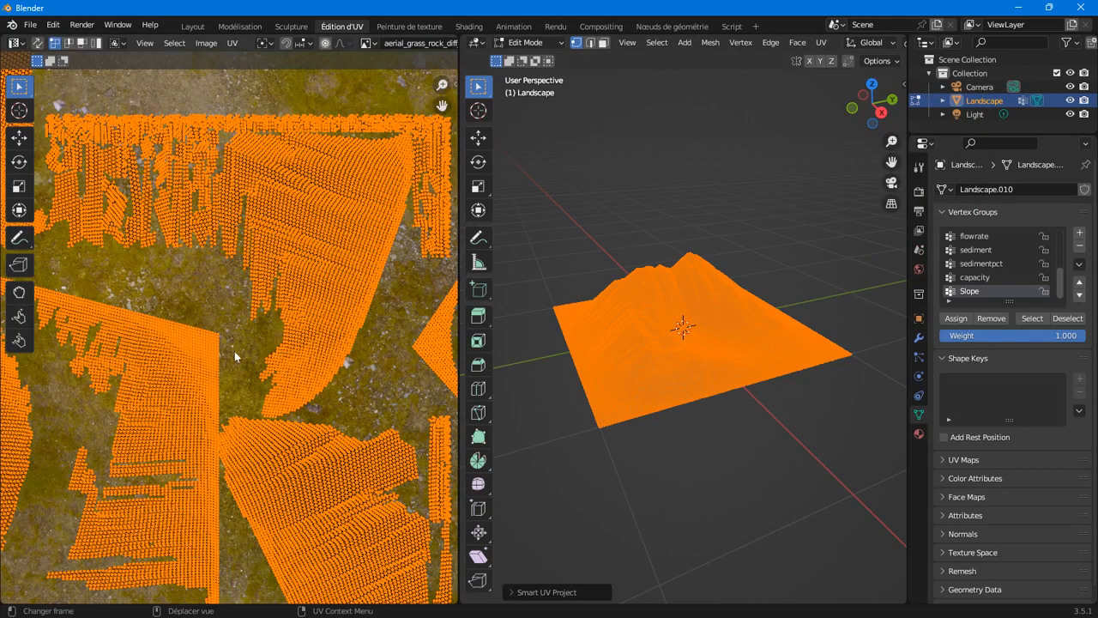
key(Home)
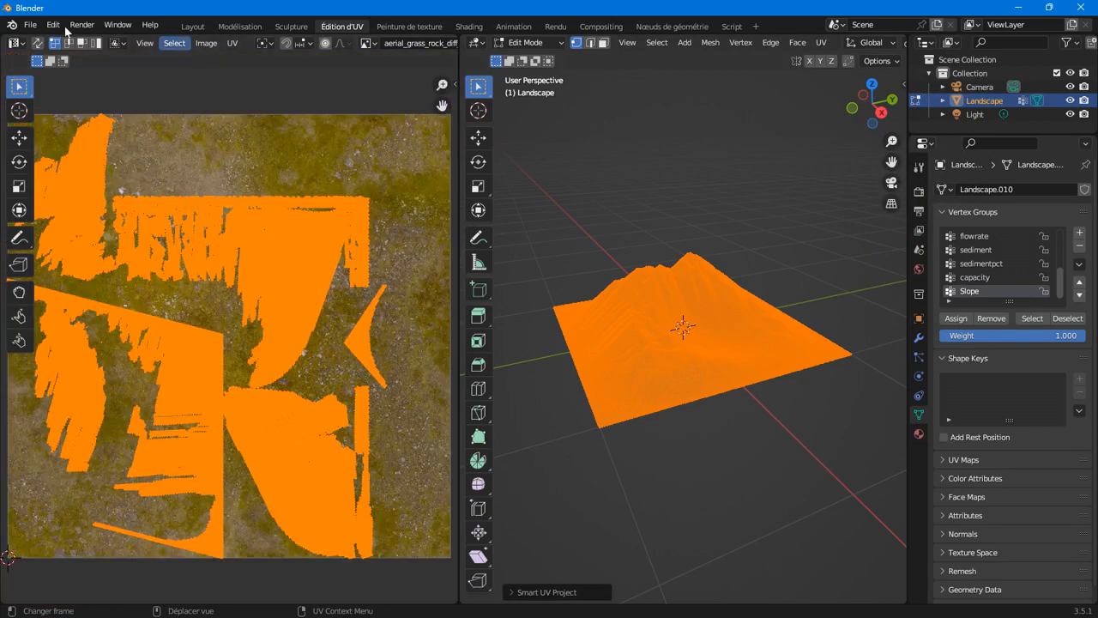
click(193, 28)
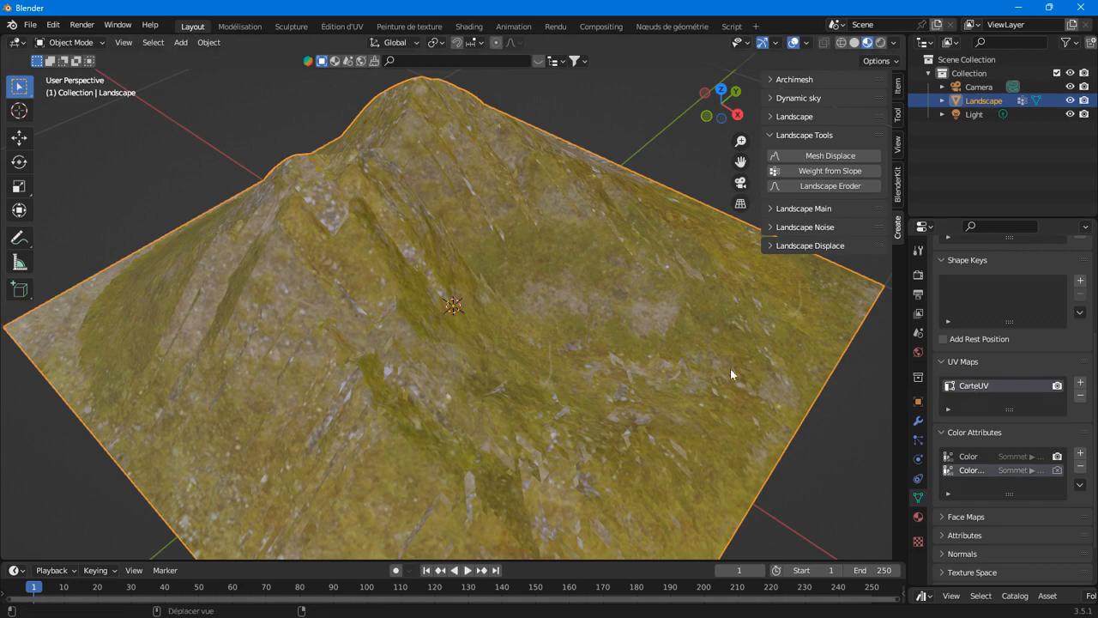
Step: Switch to the Shading workspace and change the Asset Browser area back to the Shader Editor
click(469, 26)
click(183, 367)
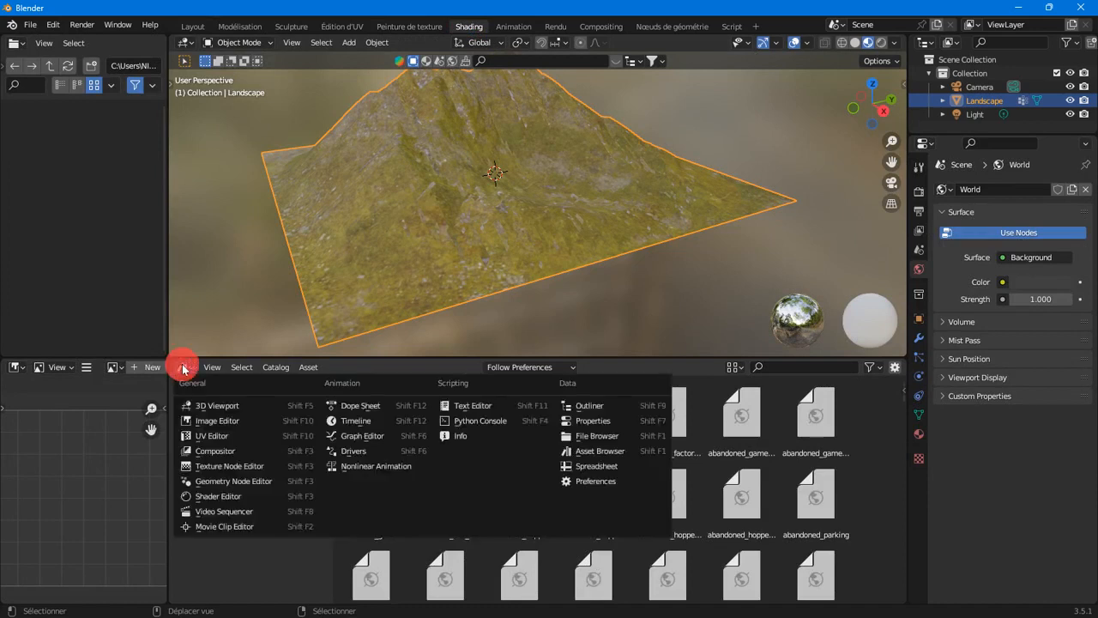
click(600, 451)
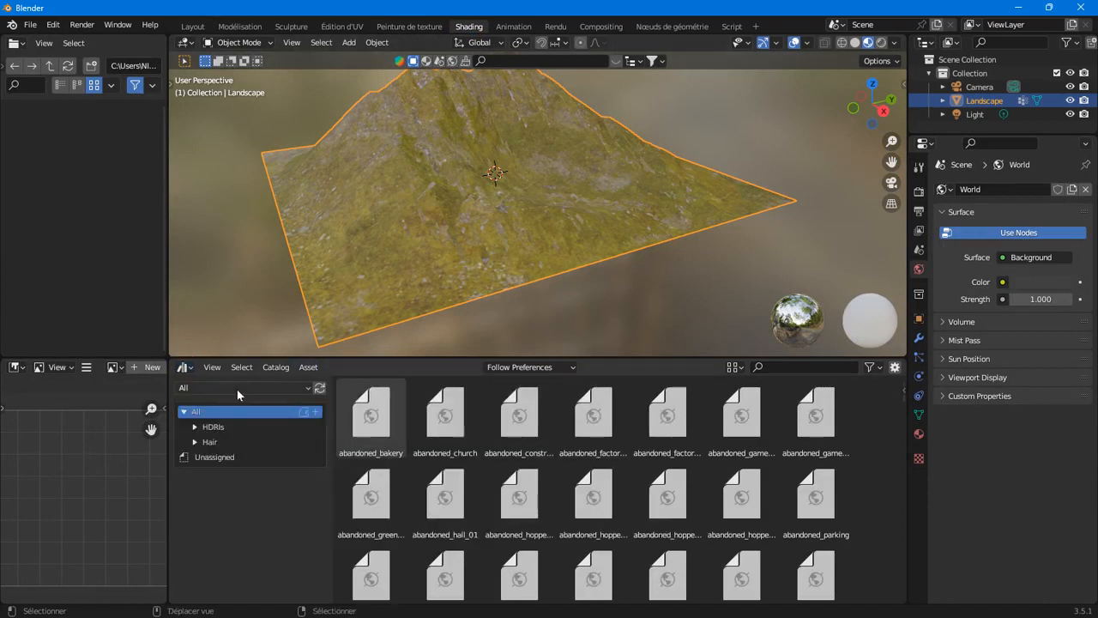
click(182, 368)
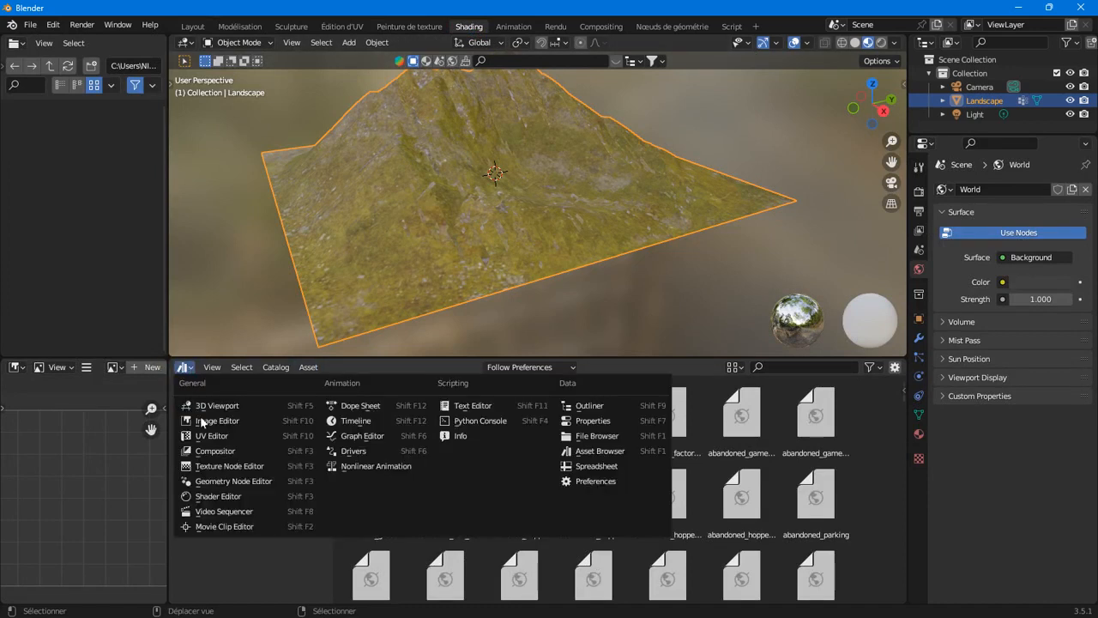
click(353, 422)
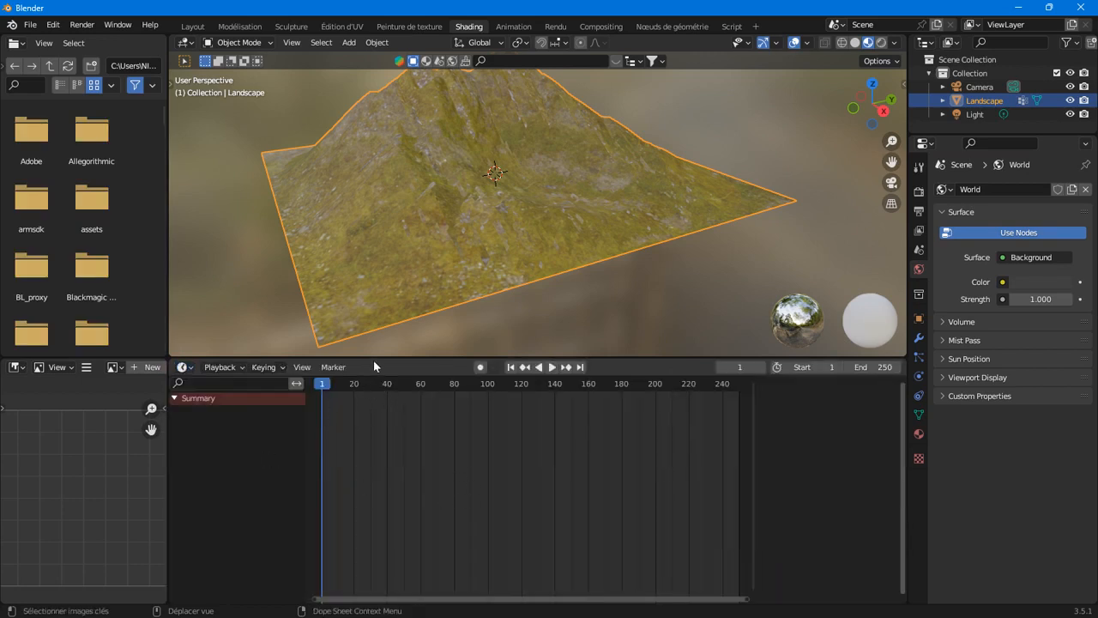
click(182, 367)
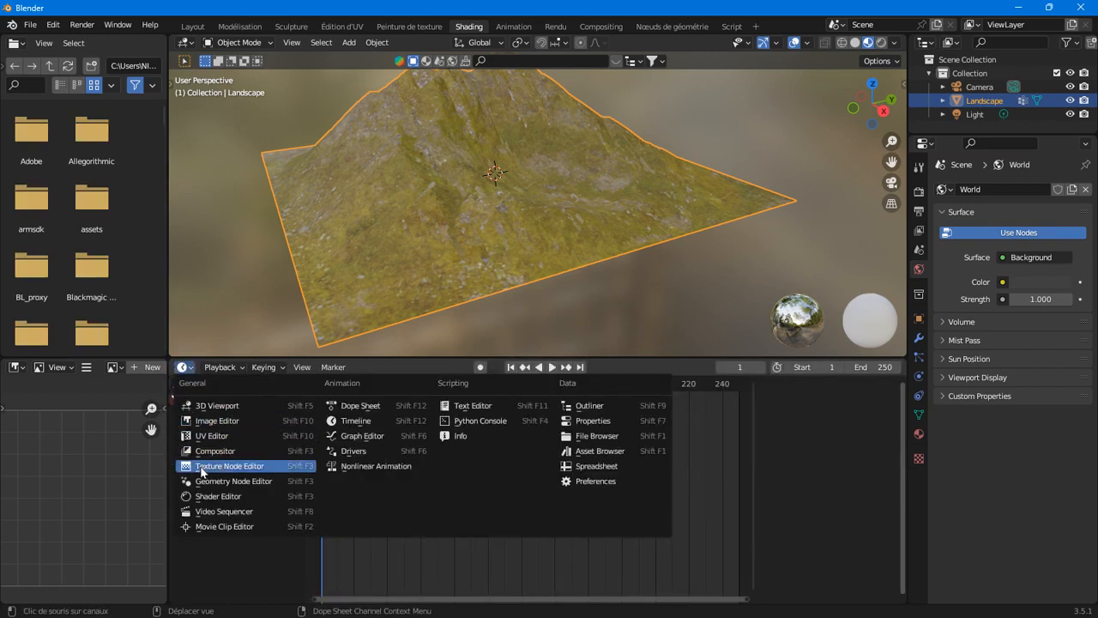
click(207, 497)
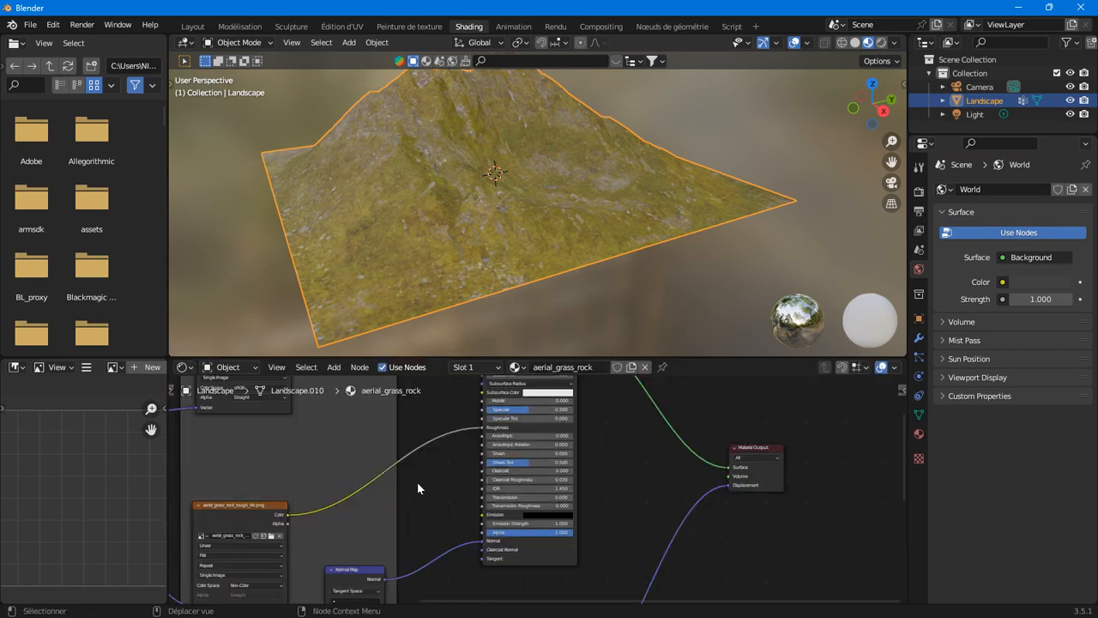
Step: Combine all aerial_grass_rock nodes except the Material Output into one node group, then return to the material's main node tree
scroll(420, 481, down, 6)
drag(302, 429, 553, 582)
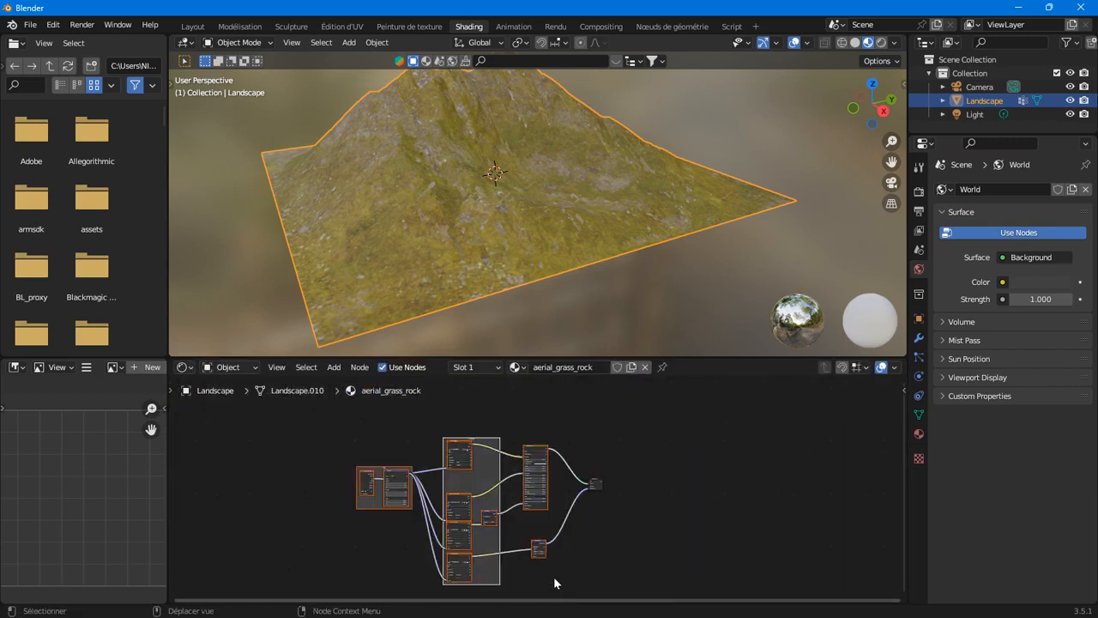
right_click(408, 424)
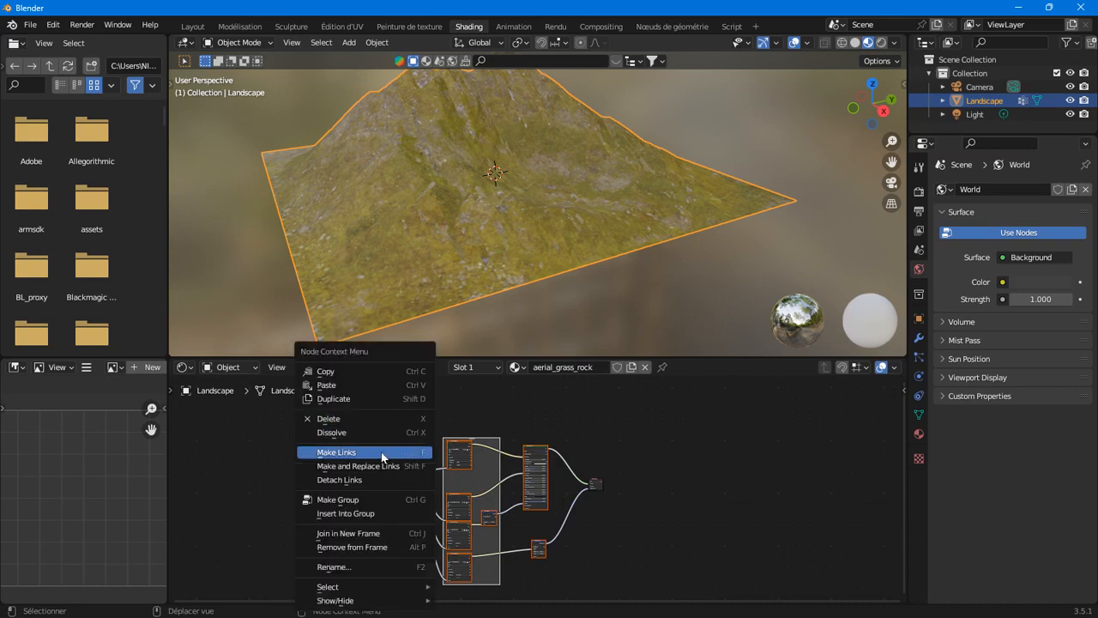
click(356, 499)
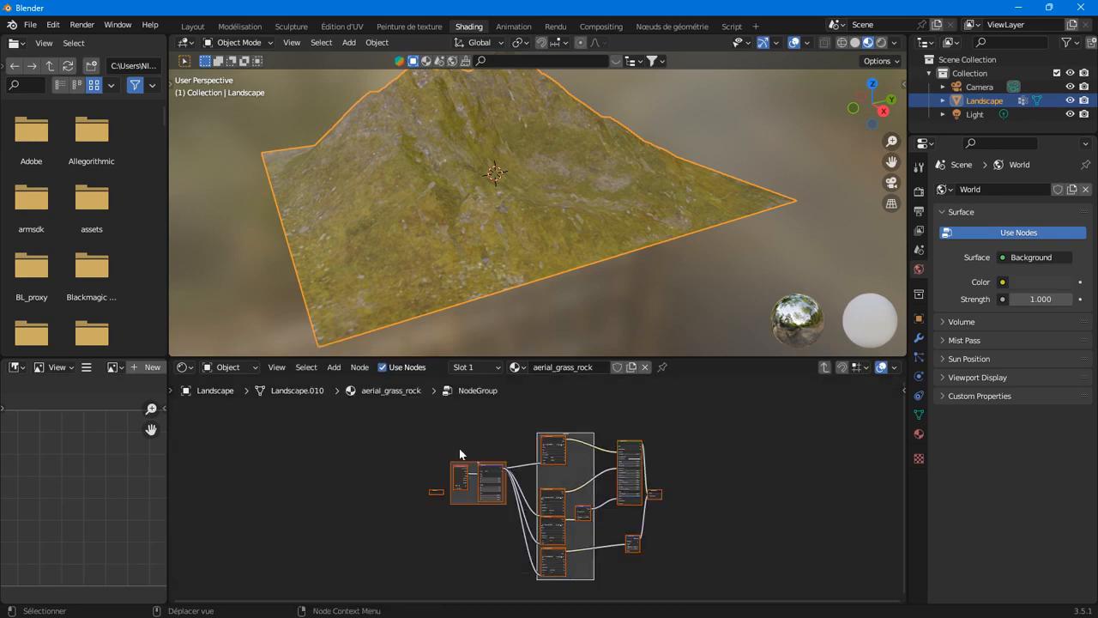
key(Tab)
Step: Copy the aerial_grass_rock node group, create a new material for the landscape and paste the group beside its Principled BSDF
scroll(438, 502, up, 5)
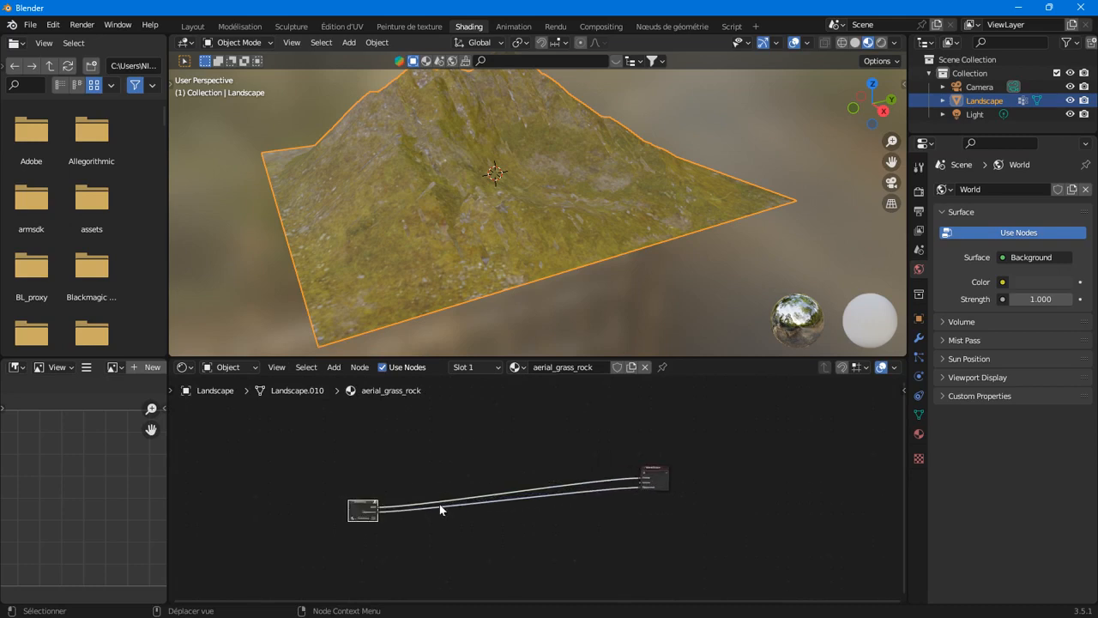
middle_drag(415, 484, 467, 468)
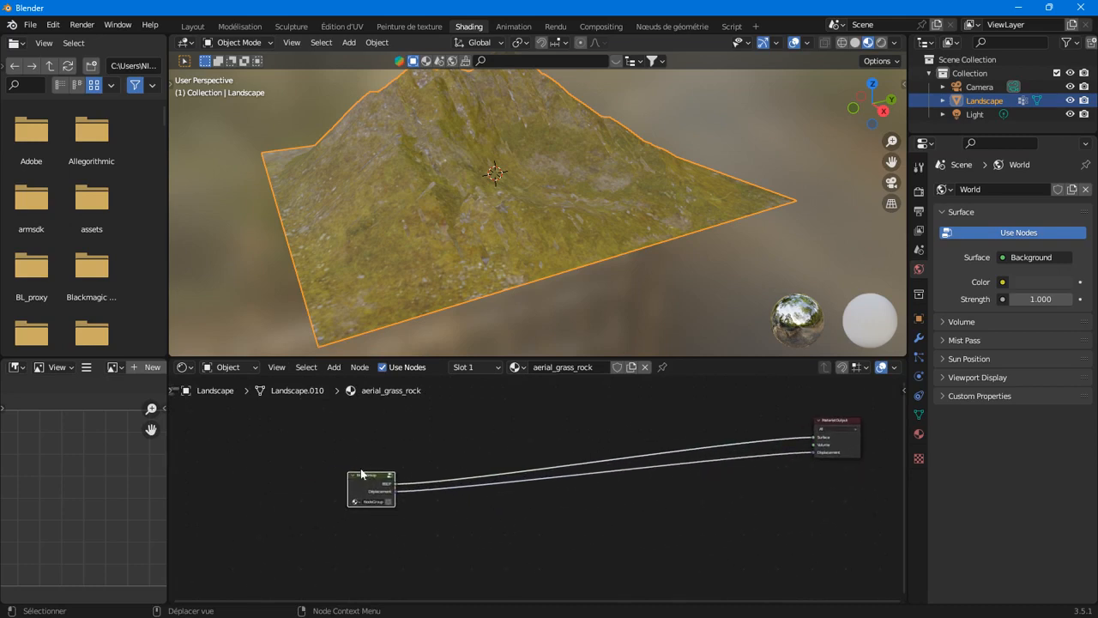
right_click(361, 495)
click(300, 388)
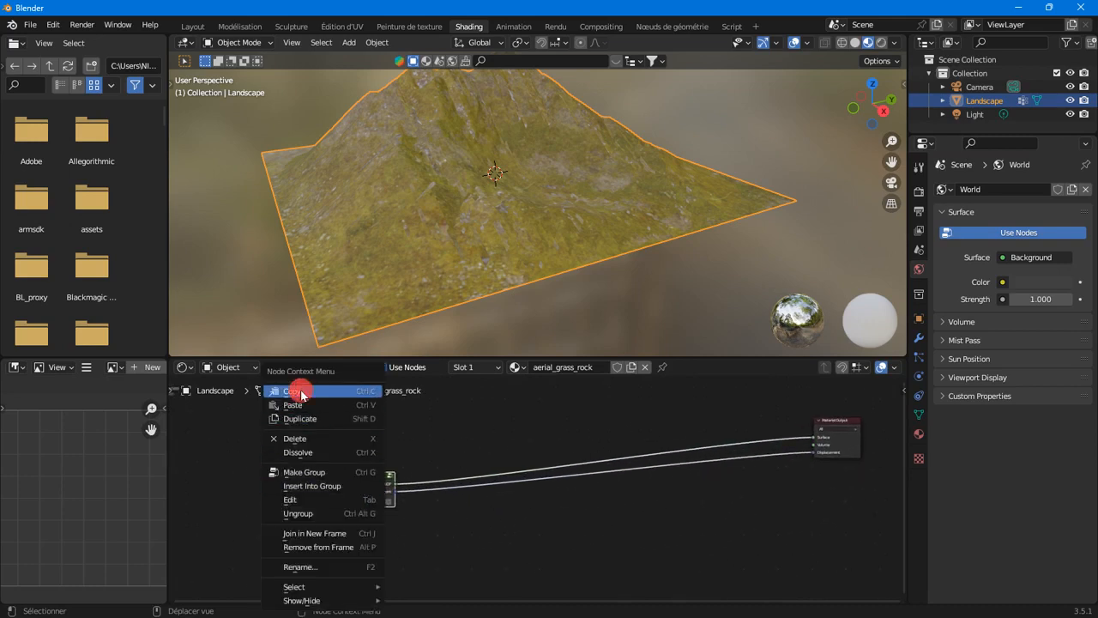
click(644, 367)
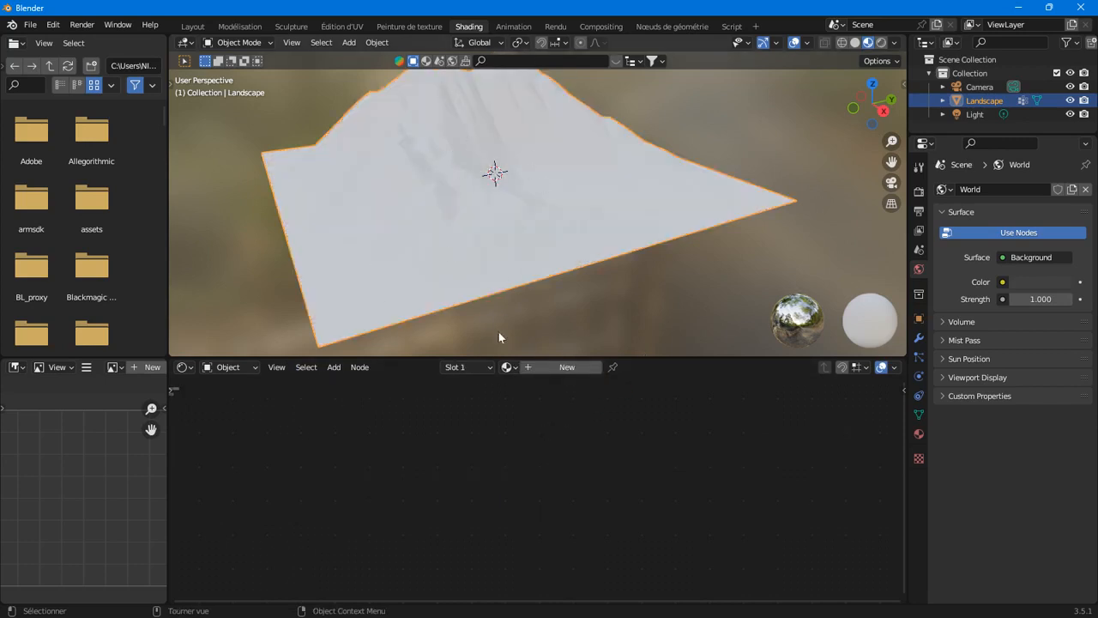
click(548, 367)
right_click(367, 446)
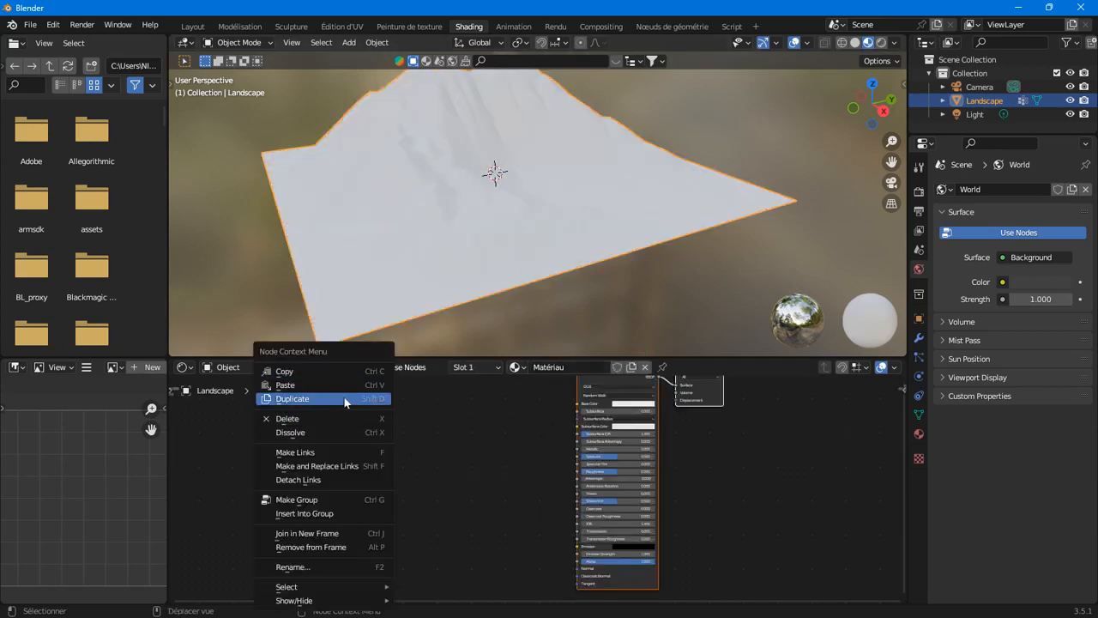
click(317, 383)
drag(417, 417, 414, 461)
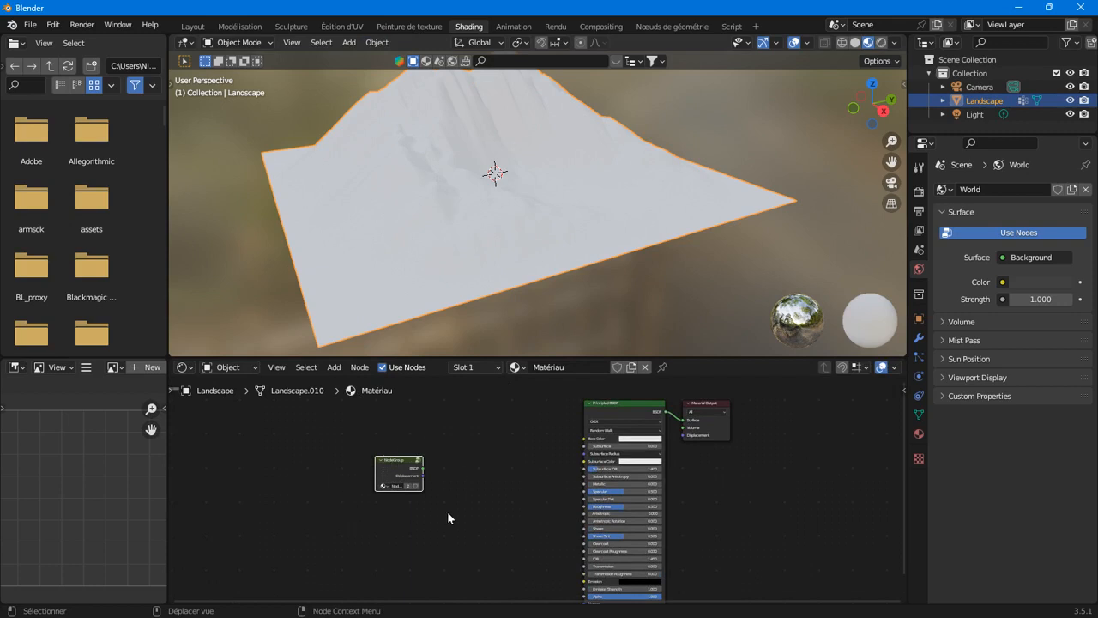
Step: Unlink the new material from the landscape and assign the existing aerial_sand material instead
click(645, 367)
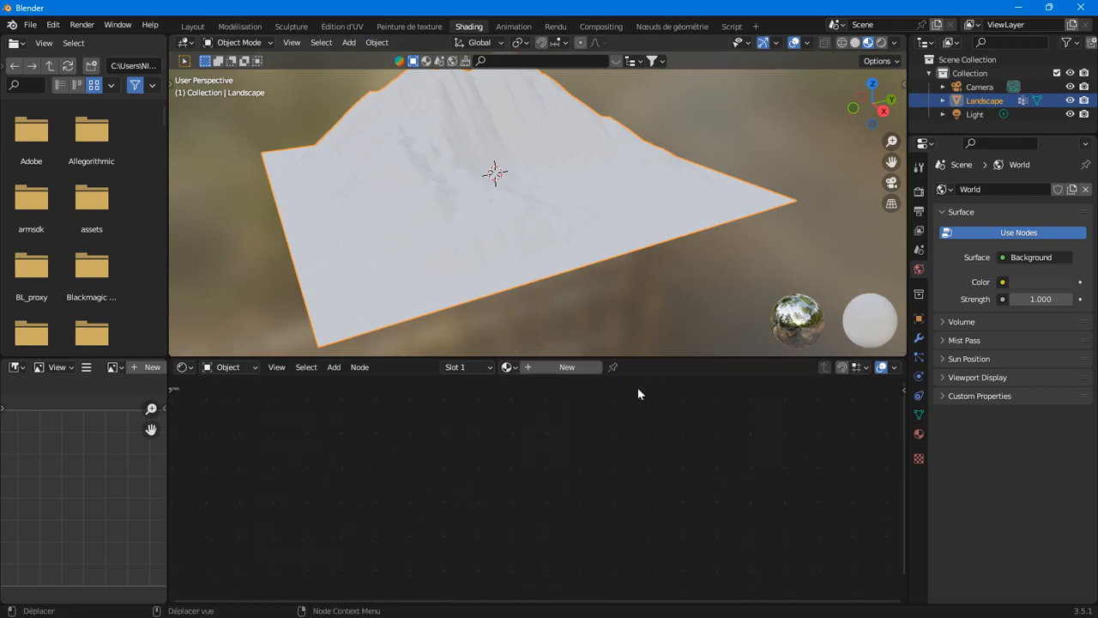
click(517, 366)
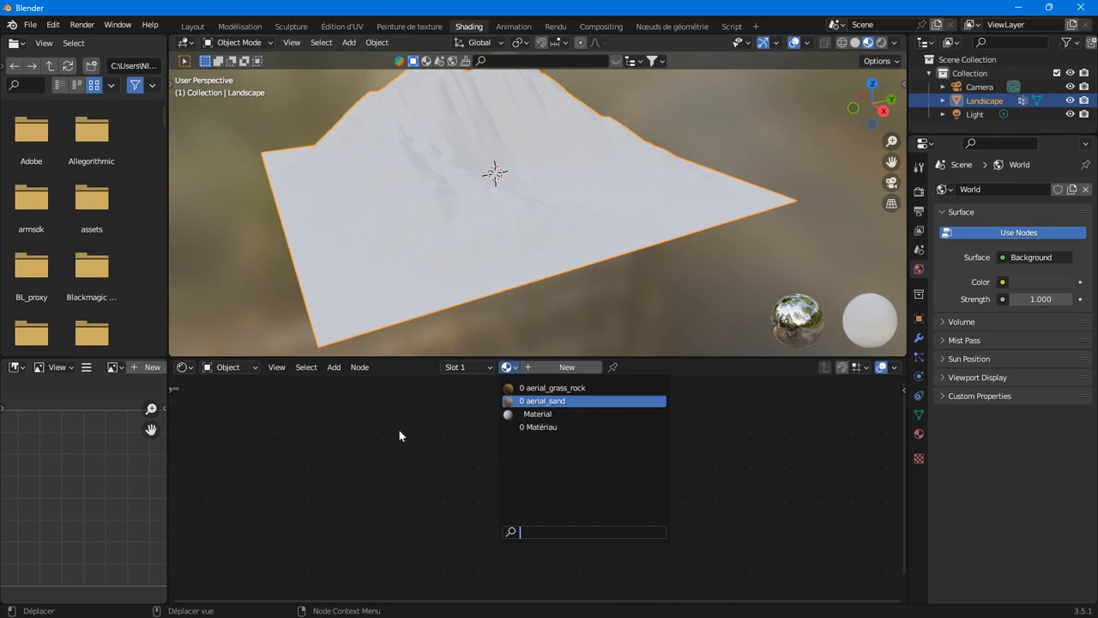
scroll(441, 485, down, 8)
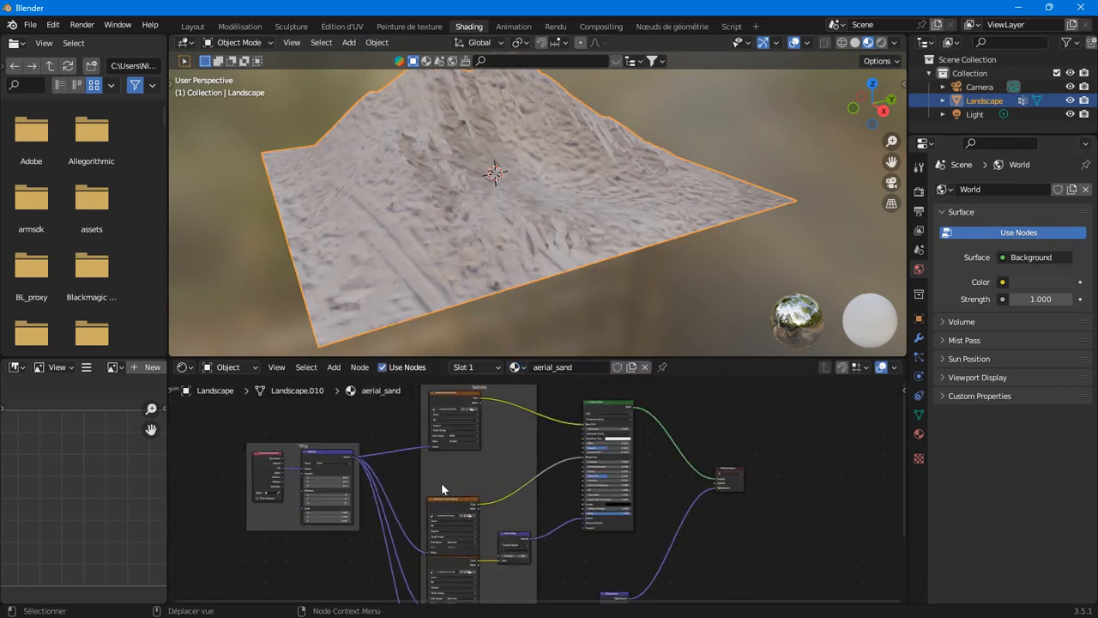
Step: Combine all aerial_sand nodes except the Material Output into one node group, then exit the group
mouse_move(439, 247)
middle_down()
mouse_move(520, 238)
mouse_move(446, 238)
mouse_move(435, 258)
middle_up()
scroll(464, 242, up, 3)
scroll(435, 258, down, 4)
drag(292, 426, 611, 605)
right_click(401, 421)
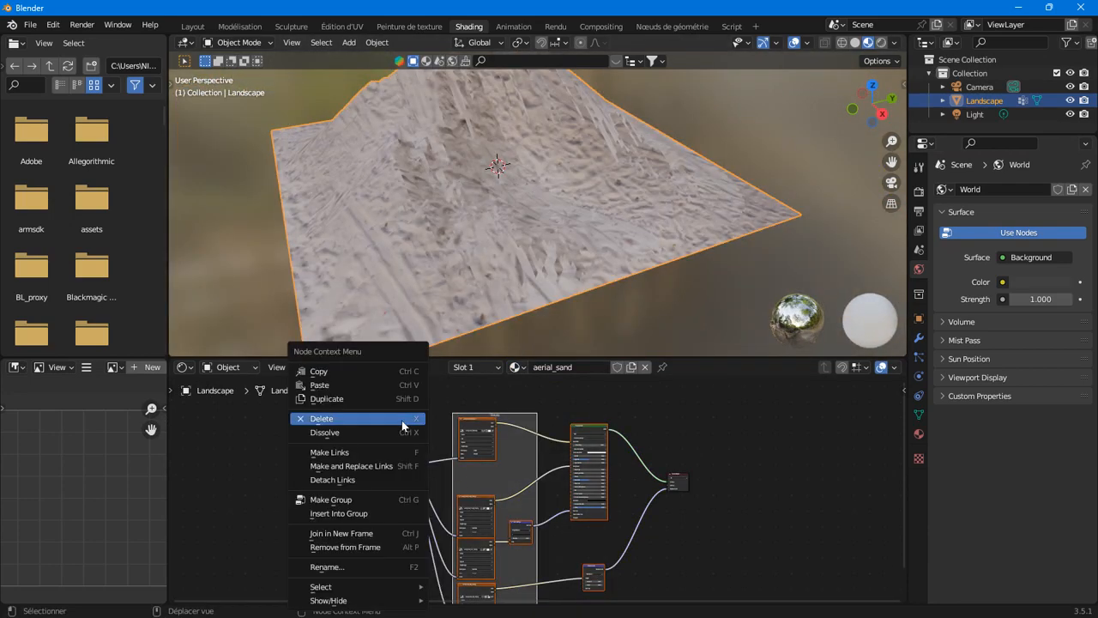
click(340, 497)
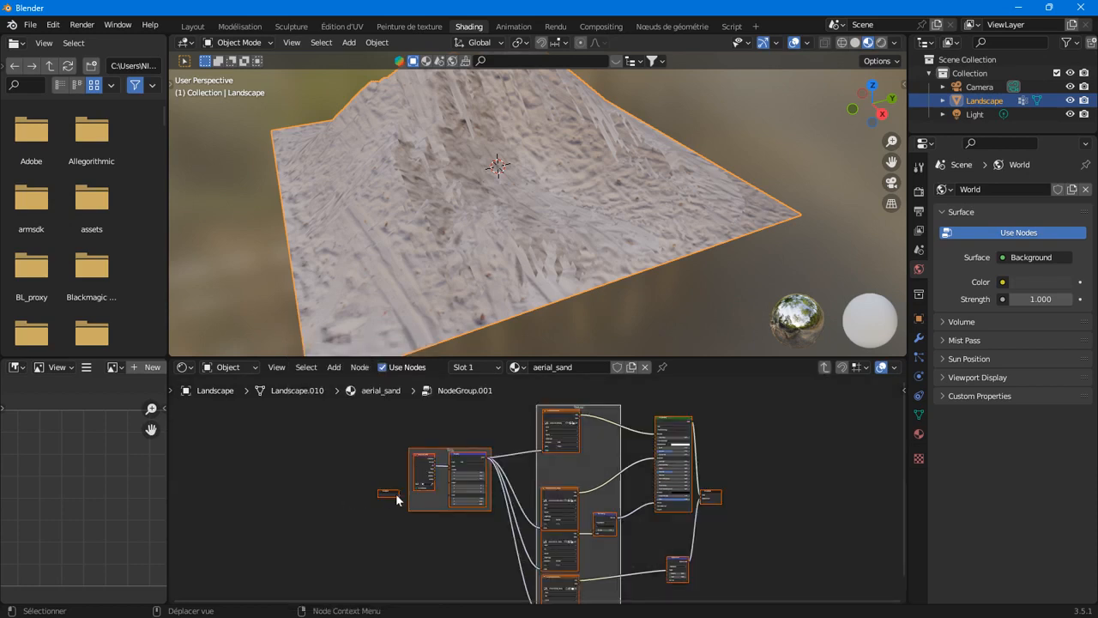
key(Tab)
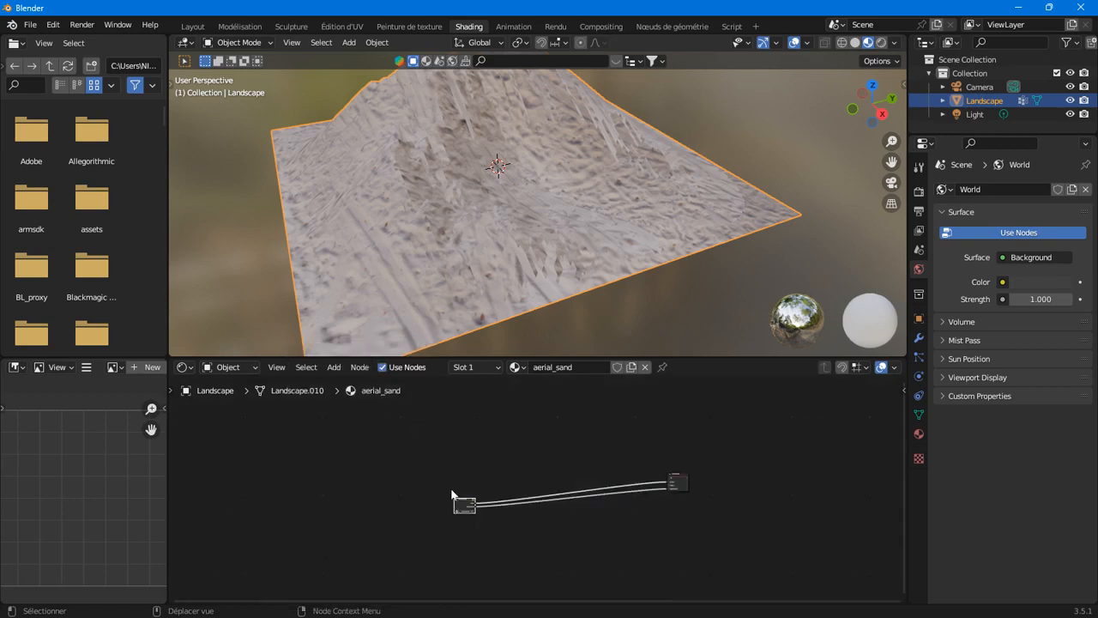
Step: Copy the aerial_sand node group, switch the landscape to the Matériau material and paste the group there
scroll(437, 504, up, 2)
right_click(432, 510)
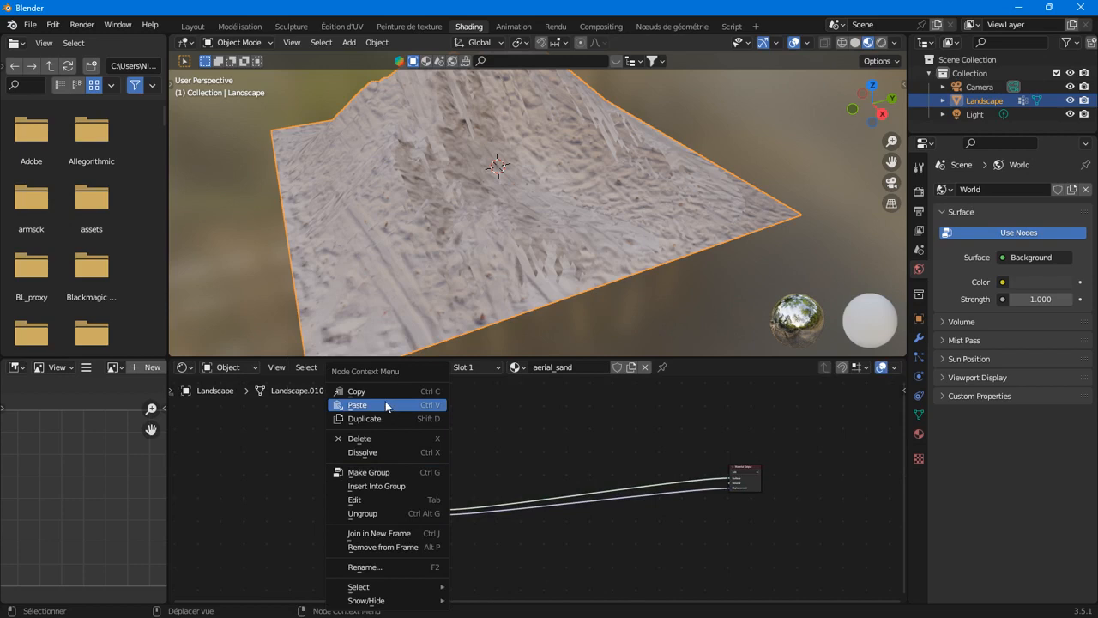
click(356, 391)
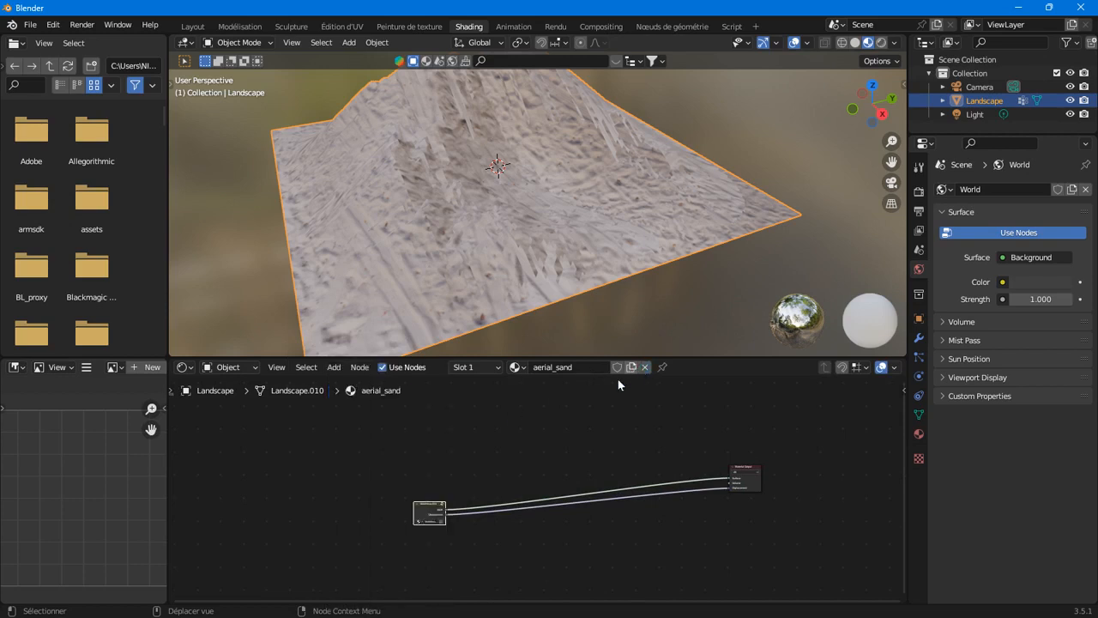
click(646, 367)
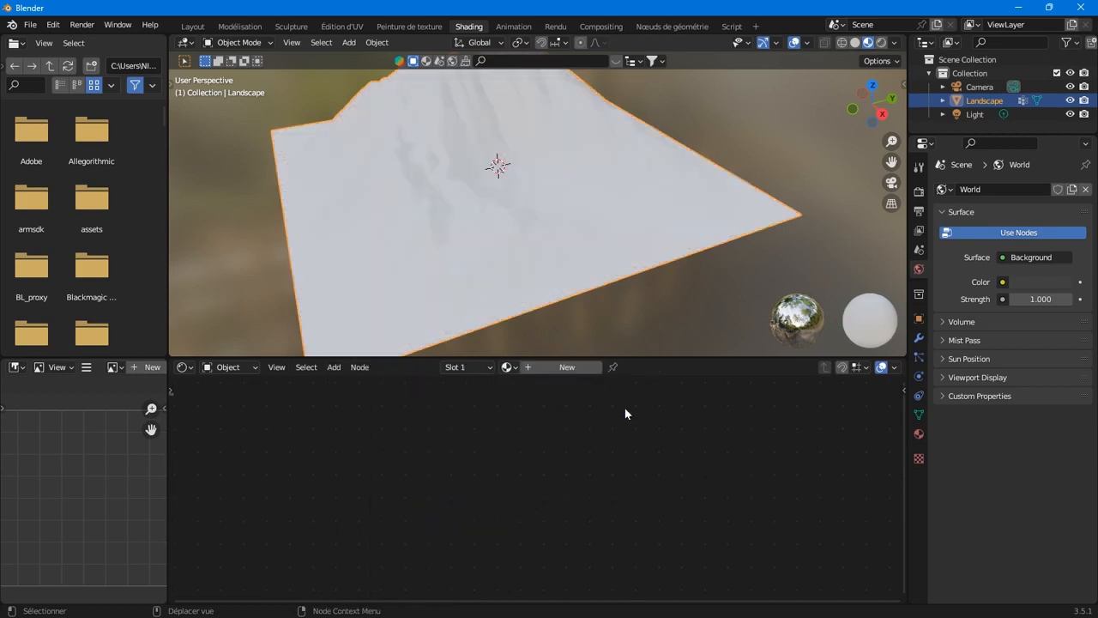
click(510, 371)
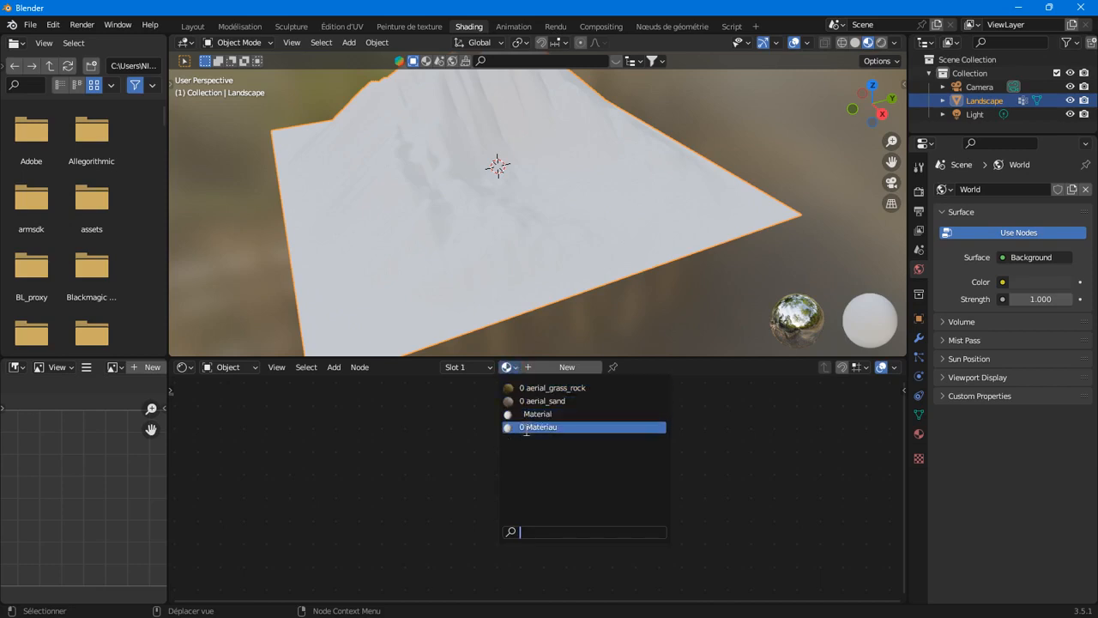
click(524, 427)
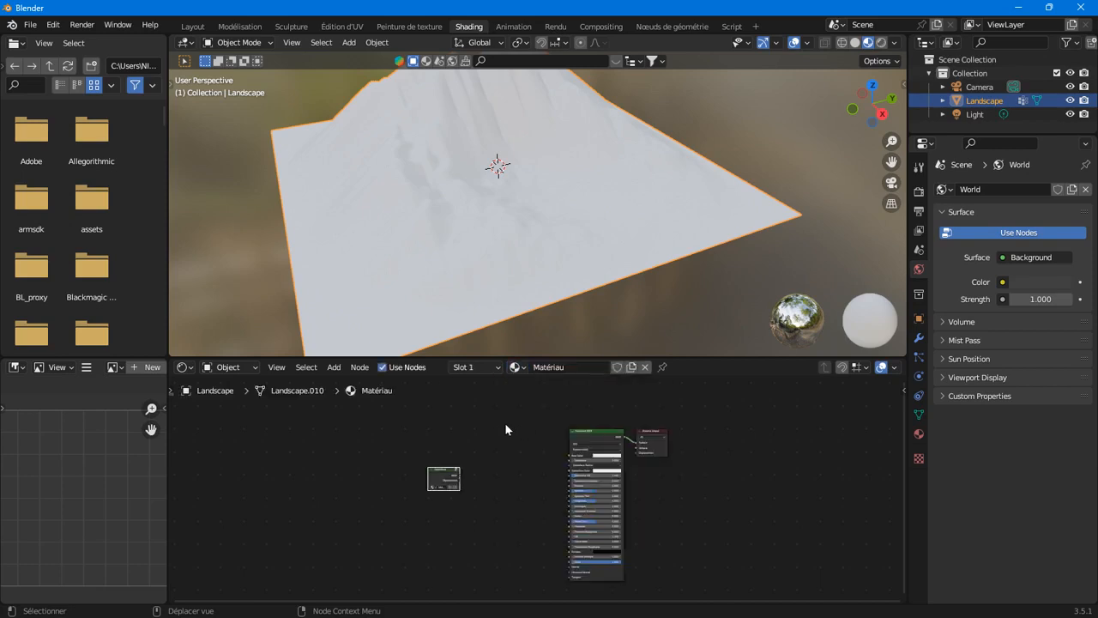
scroll(495, 476, up, 4)
right_click(420, 419)
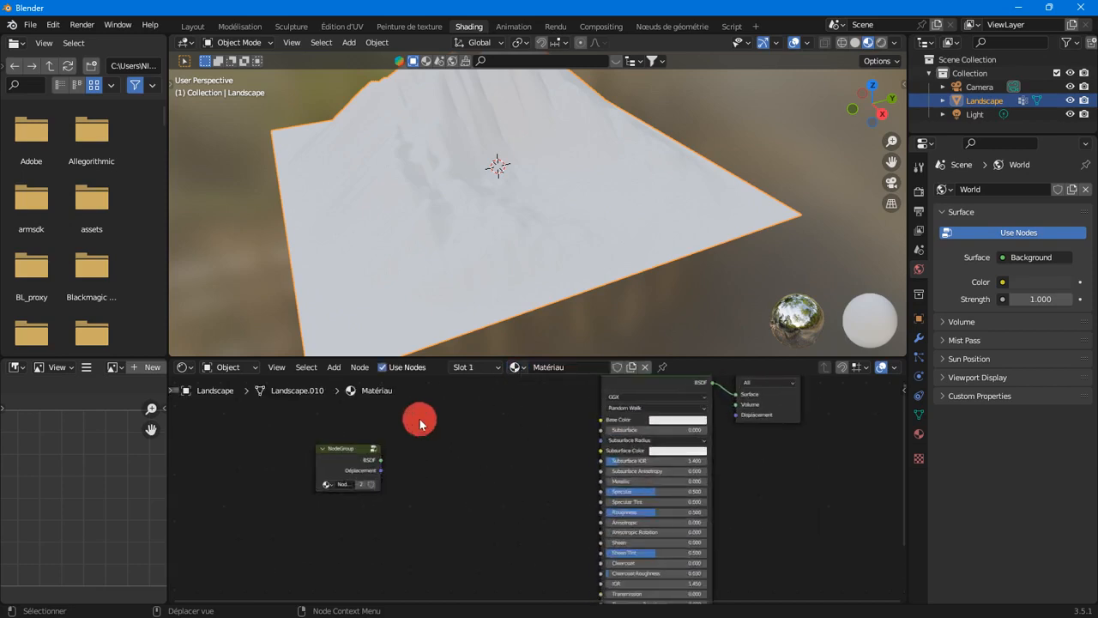
mouse_move(419, 419)
click(366, 437)
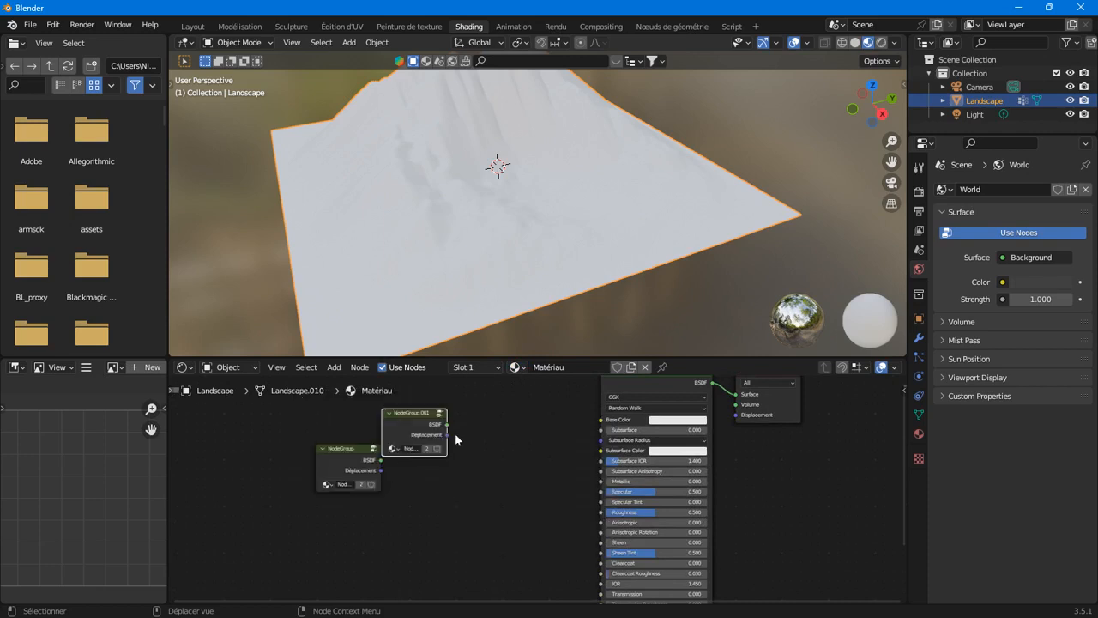
Step: Arrange the two node groups in a vertical stack, with NodeGroup.001 above NodeGroup, away from the Principled BSDF
middle_drag(451, 432, 484, 496)
drag(428, 478, 385, 550)
drag(367, 464, 301, 464)
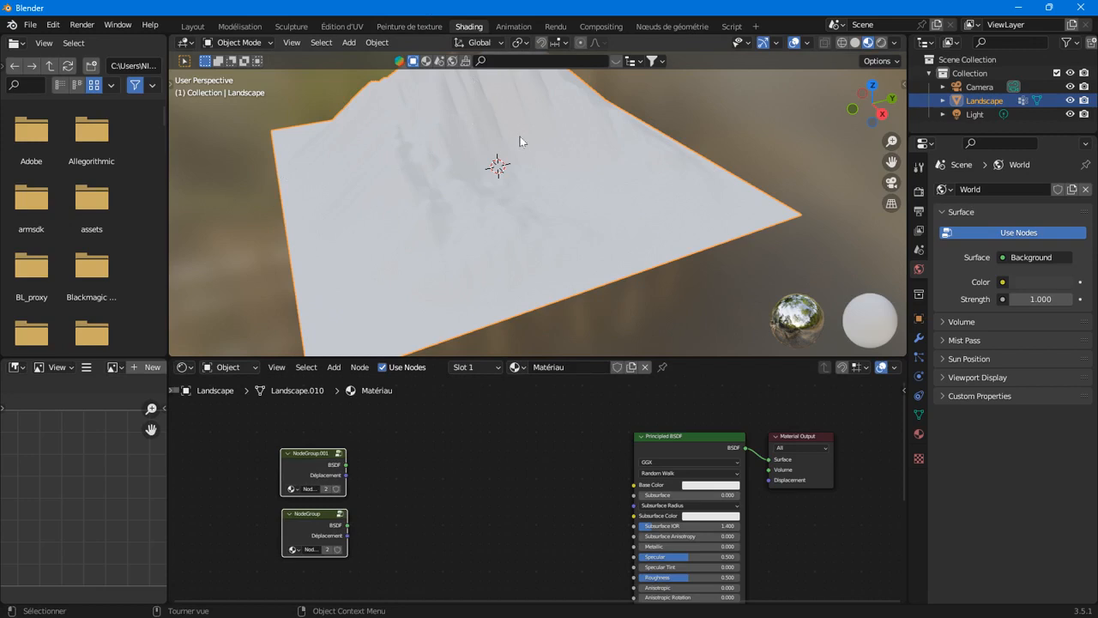
Step: Add a Color Attribute node between the groups and the Principled BSDF, and place a duplicate below it
click(334, 366)
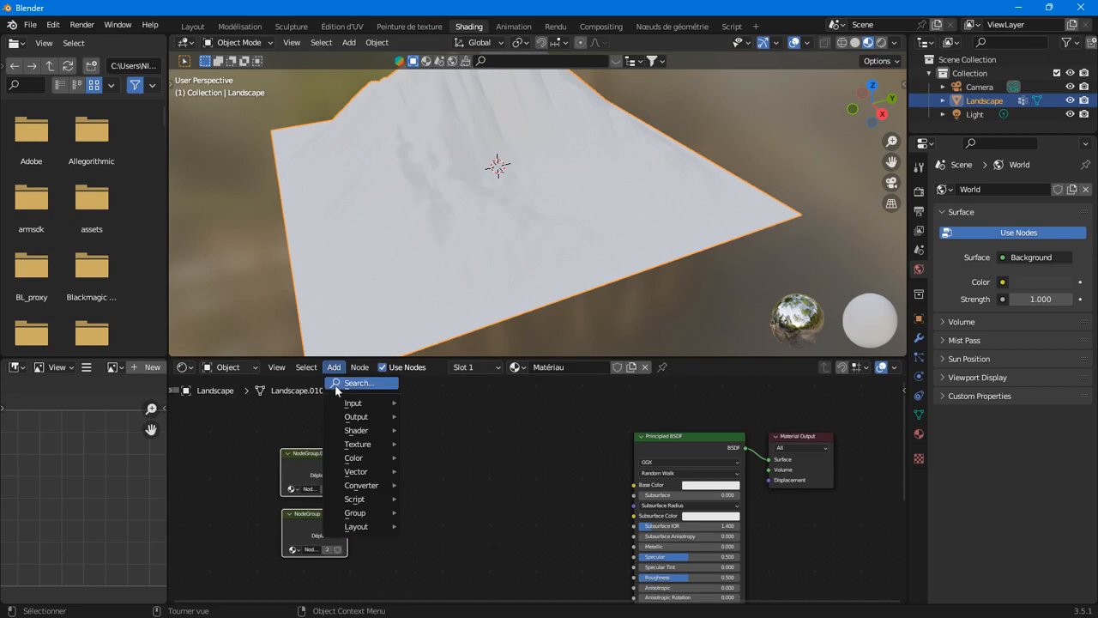
mouse_move(336, 400)
click(433, 196)
click(478, 427)
scroll(488, 427, up, 3)
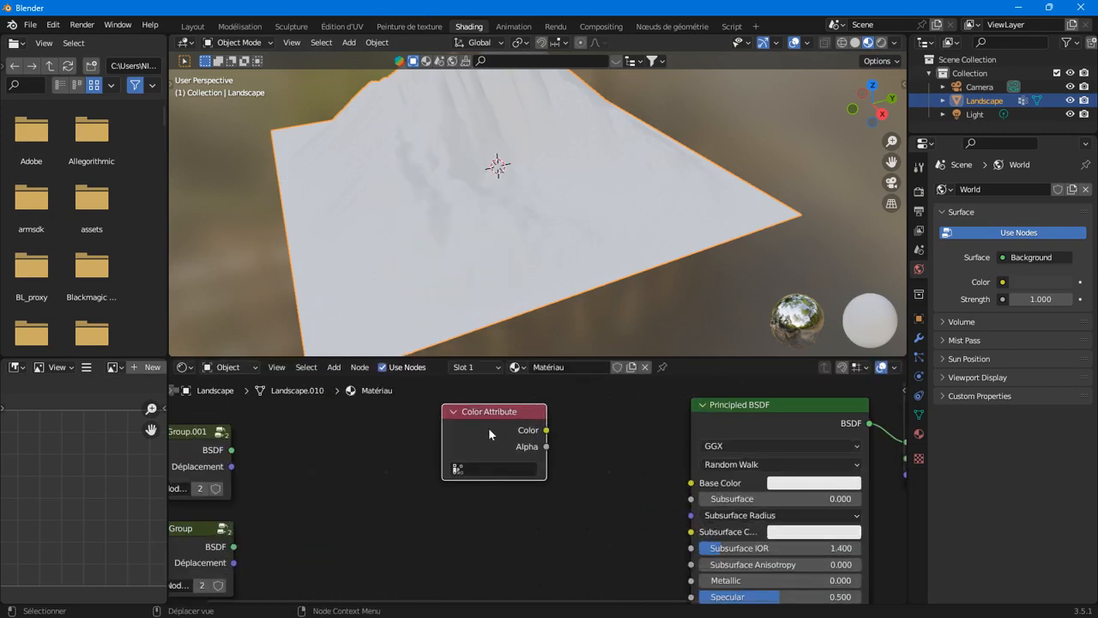
right_click(489, 427)
click(462, 442)
click(458, 515)
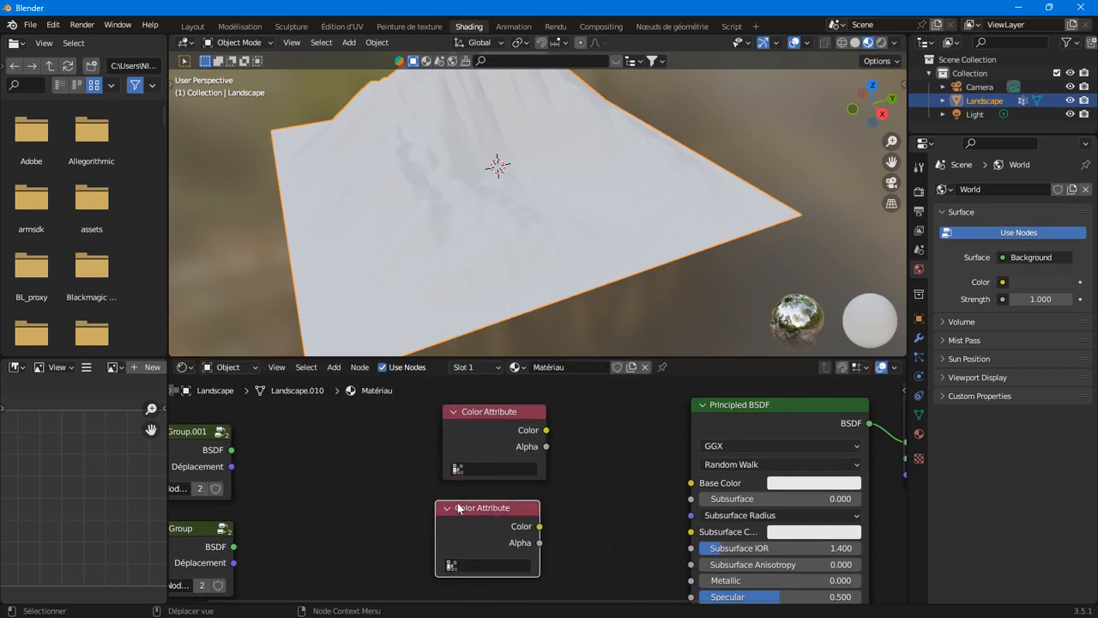
Step: Display the mesh's color attributes, then set the upper Color Attribute node to Color and the lower one to Color.001
click(919, 414)
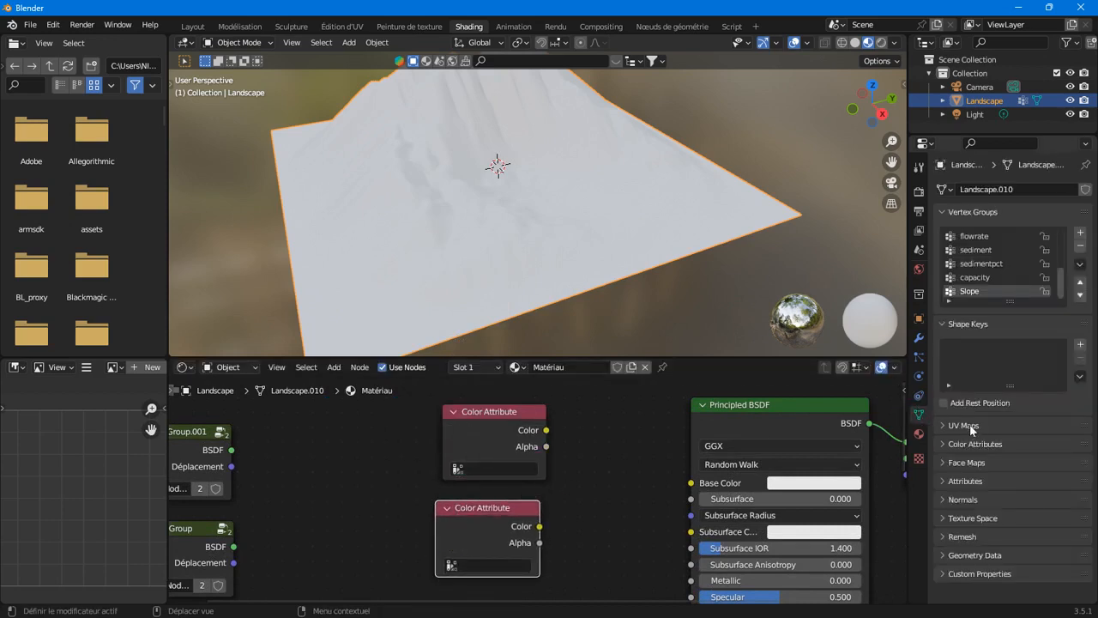
click(954, 443)
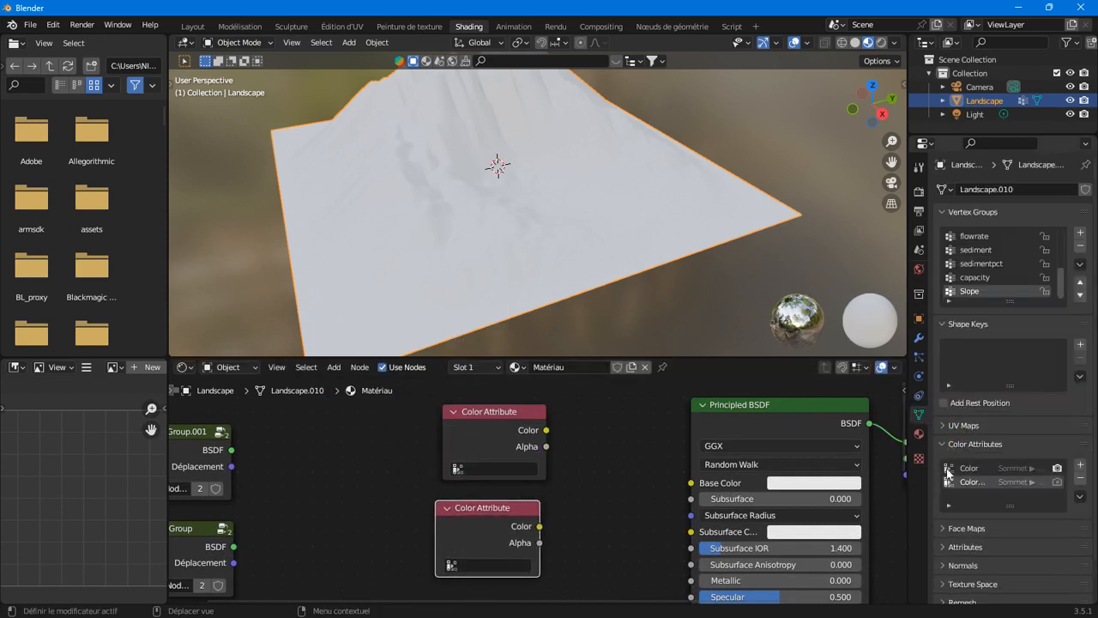
click(510, 472)
click(491, 317)
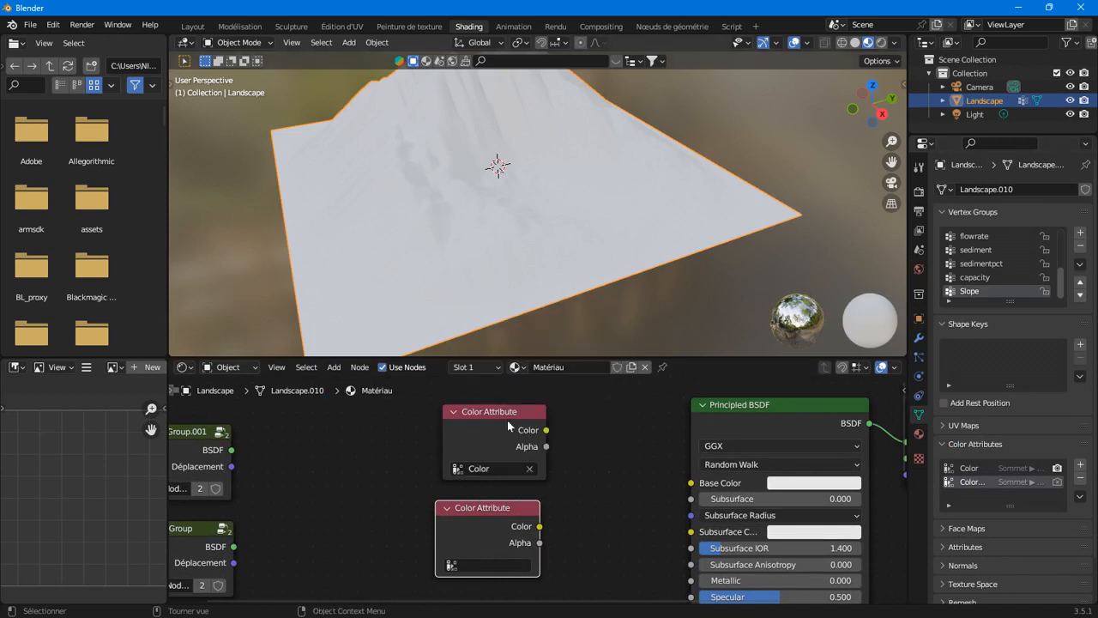
click(489, 566)
click(490, 425)
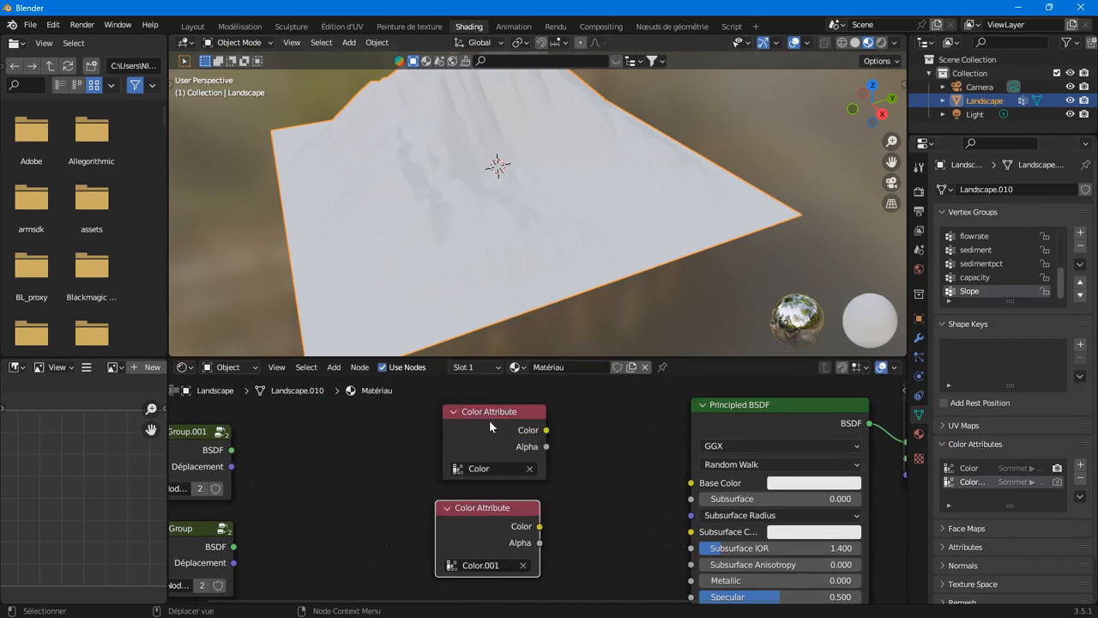
Step: Link the Color attribute to the Material Output's surface to preview it, and remove the Principled BSDF node
ctrl+shift+click(525, 439)
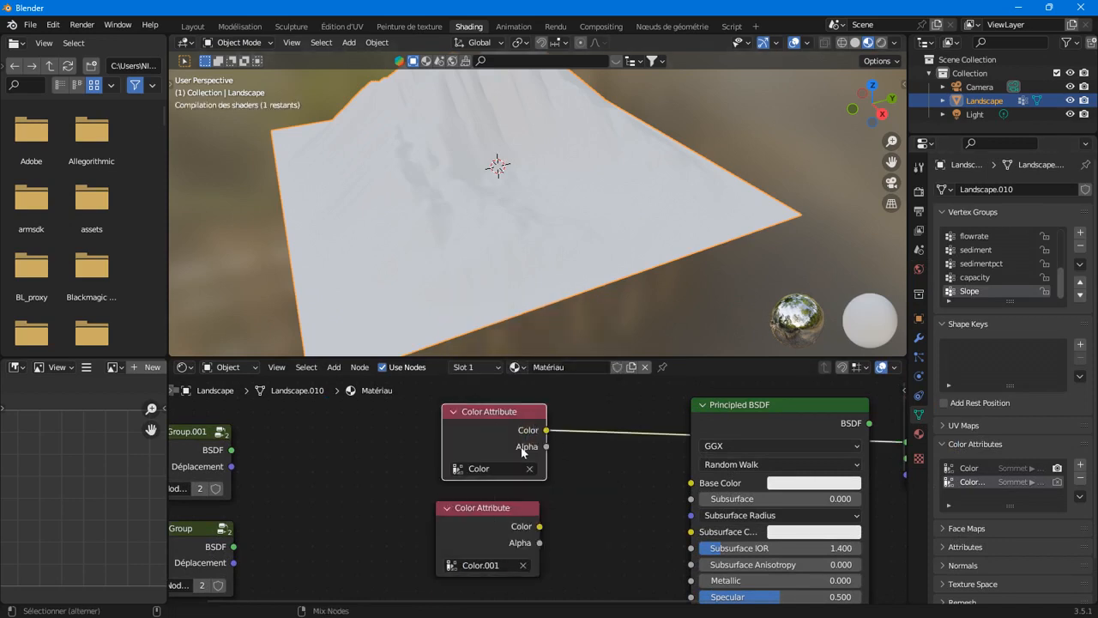
scroll(529, 468, down, 6)
middle_drag(484, 467, 440, 437)
click(615, 418)
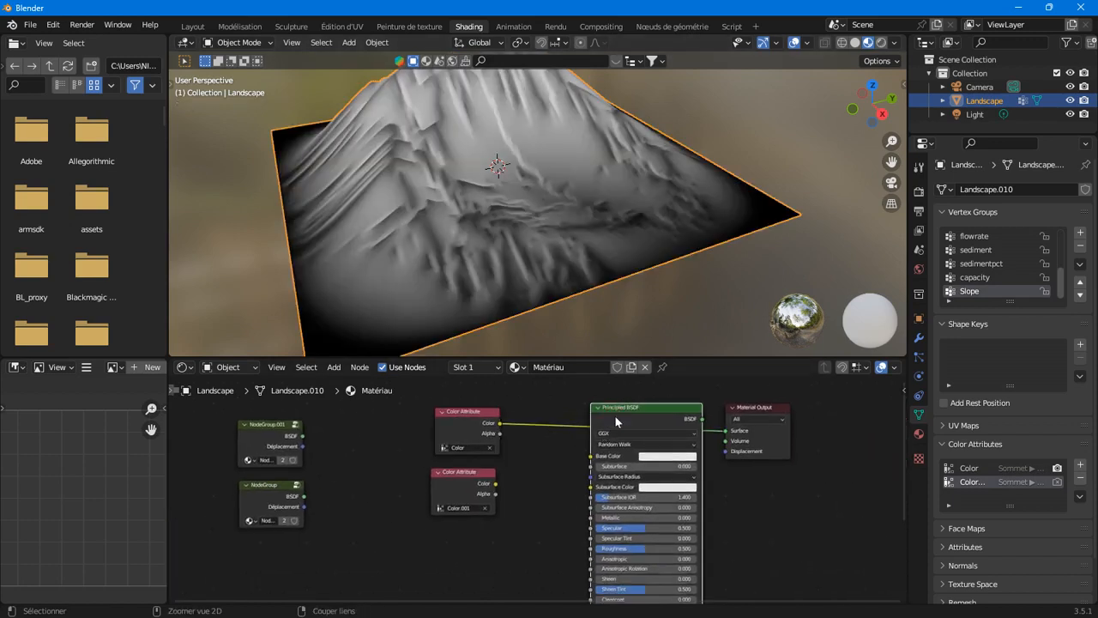
key(ctrl+x)
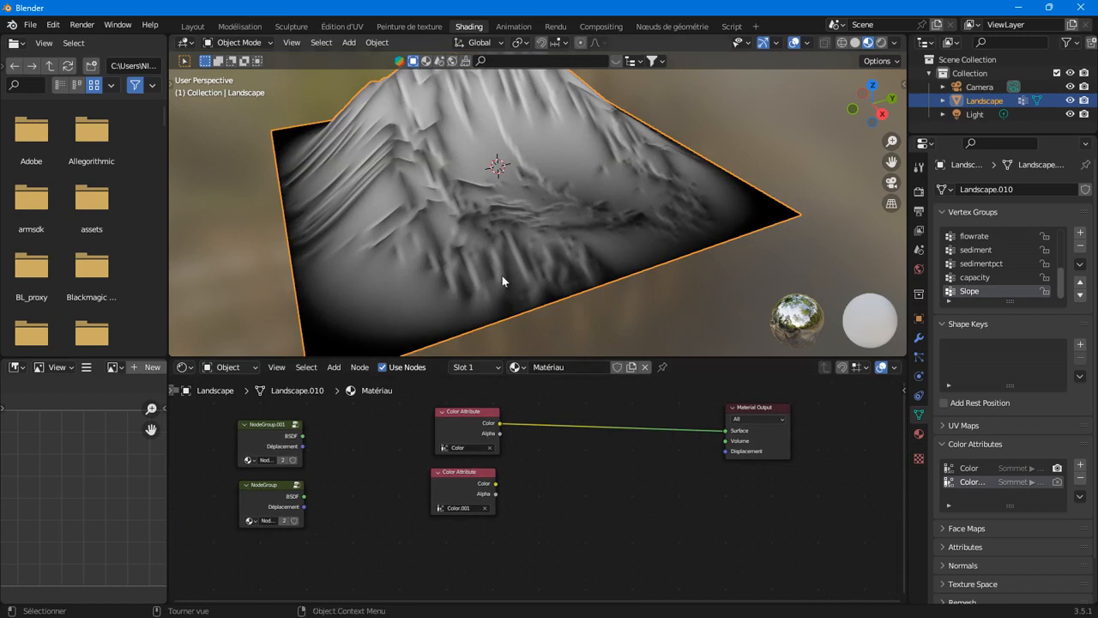
Step: Preview the Color.001 attribute on the landscape through the Material Output's surface
ctrl+shift+click(472, 485)
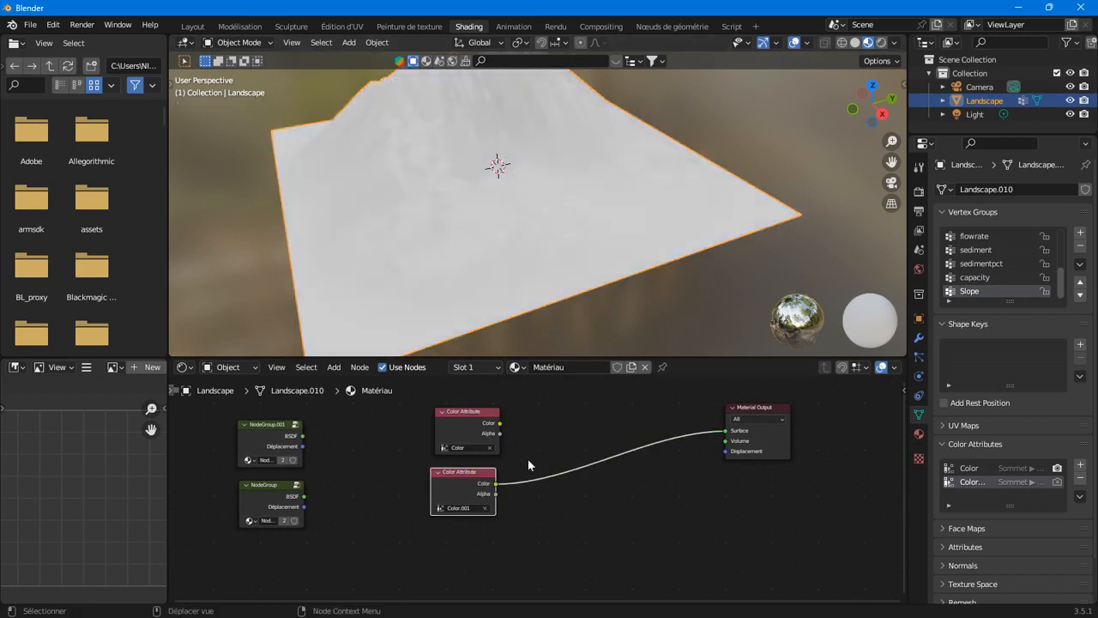
mouse_move(434, 190)
middle_down()
mouse_move(559, 175)
mouse_move(432, 180)
middle_up()
Step: Insert a Gamma node with a value of 10 between the Color.001 attribute and the Material Output
click(334, 366)
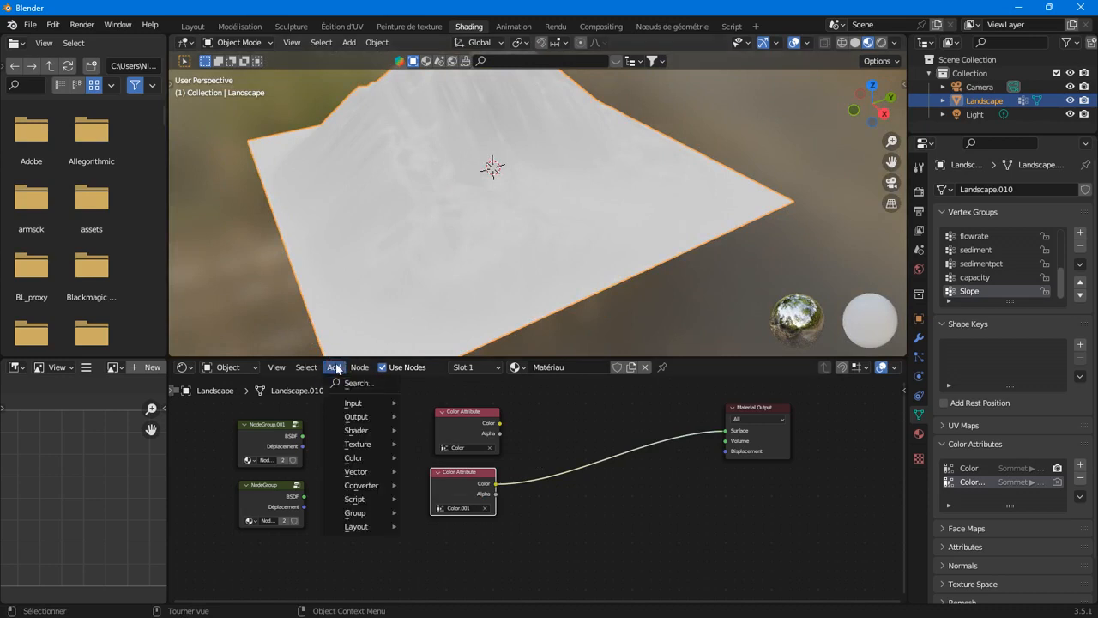
mouse_move(387, 448)
mouse_move(353, 457)
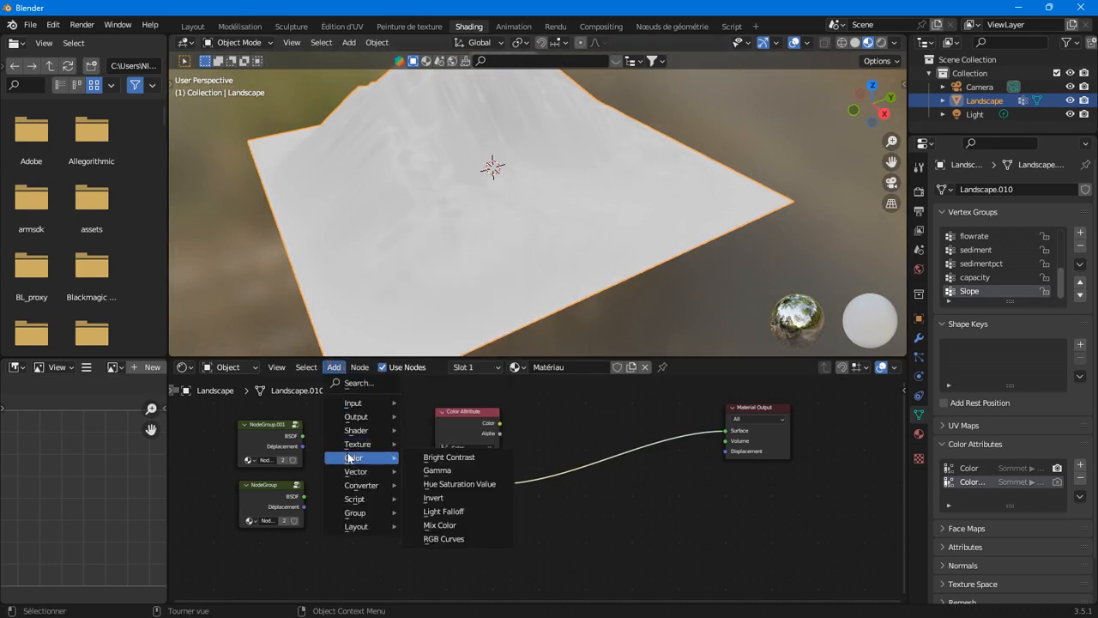
click(448, 469)
click(550, 490)
scroll(632, 532, up, 2)
click(592, 518)
text(10)
key(Return)
drag(630, 574, 396, 459)
key(g)
right_click(544, 432)
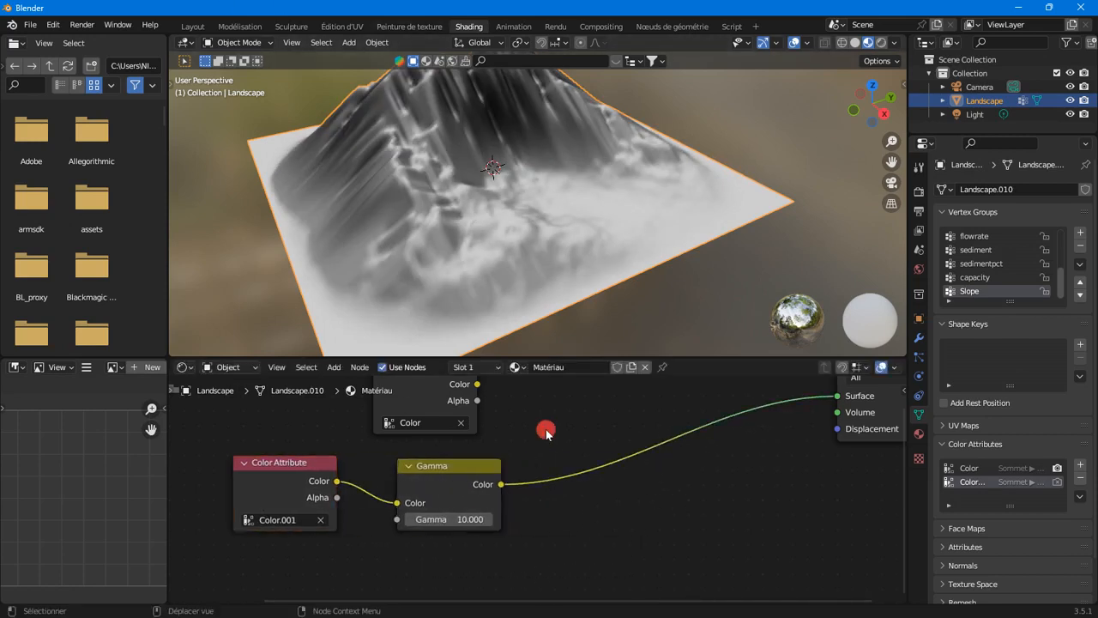
Step: Duplicate the Gamma node after the first one on the same link and set its gamma to 3.500
right_click(443, 479)
click(382, 446)
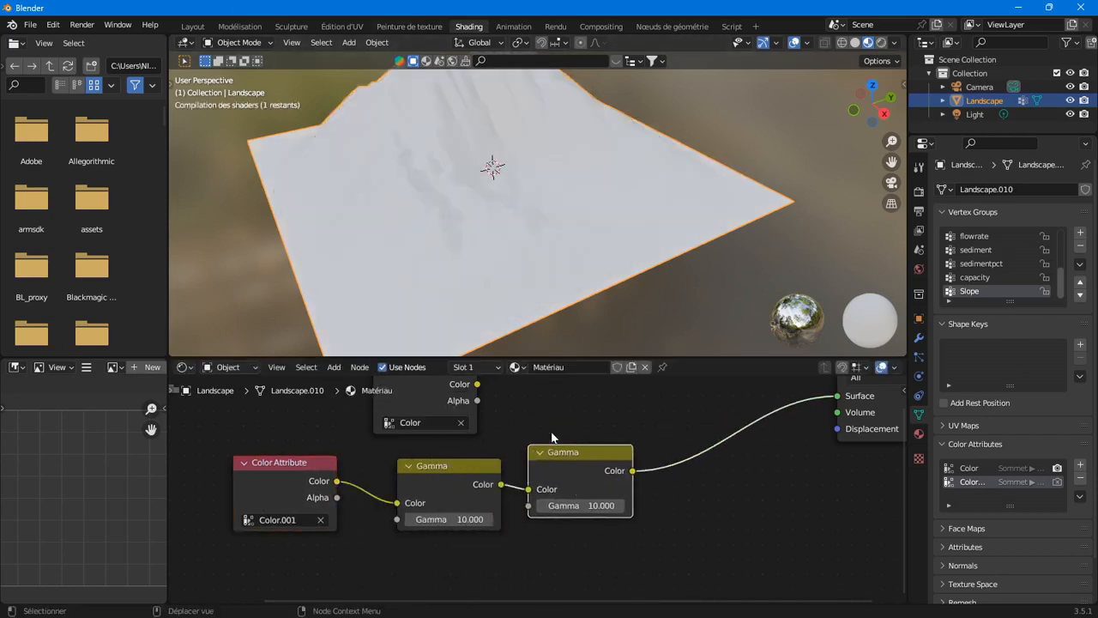
click(597, 481)
drag(622, 506, 562, 506)
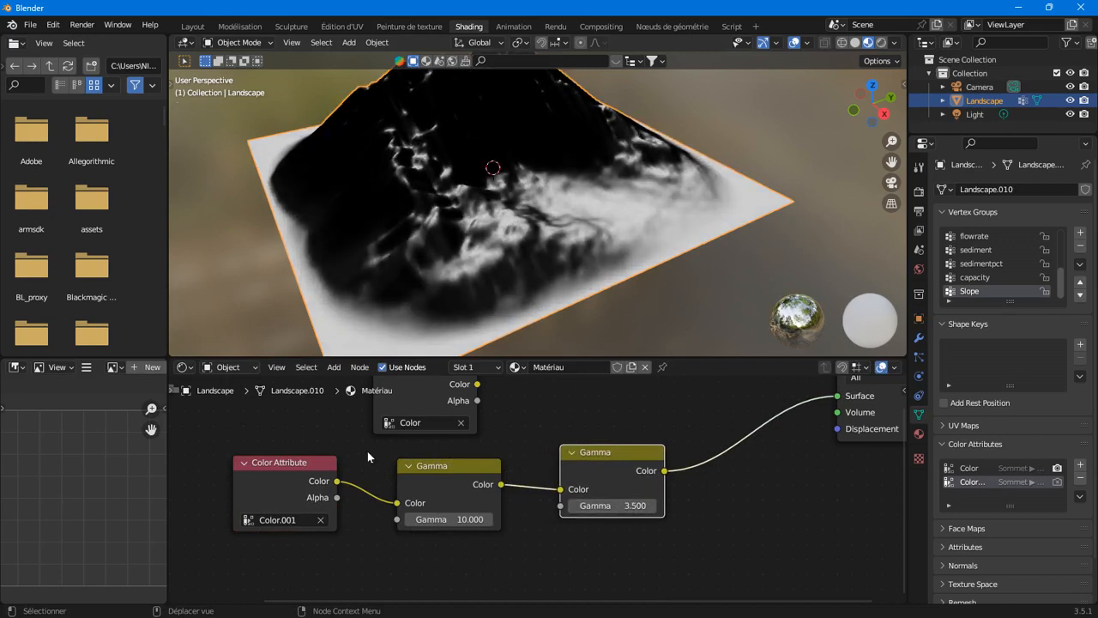
scroll(369, 423, down, 2)
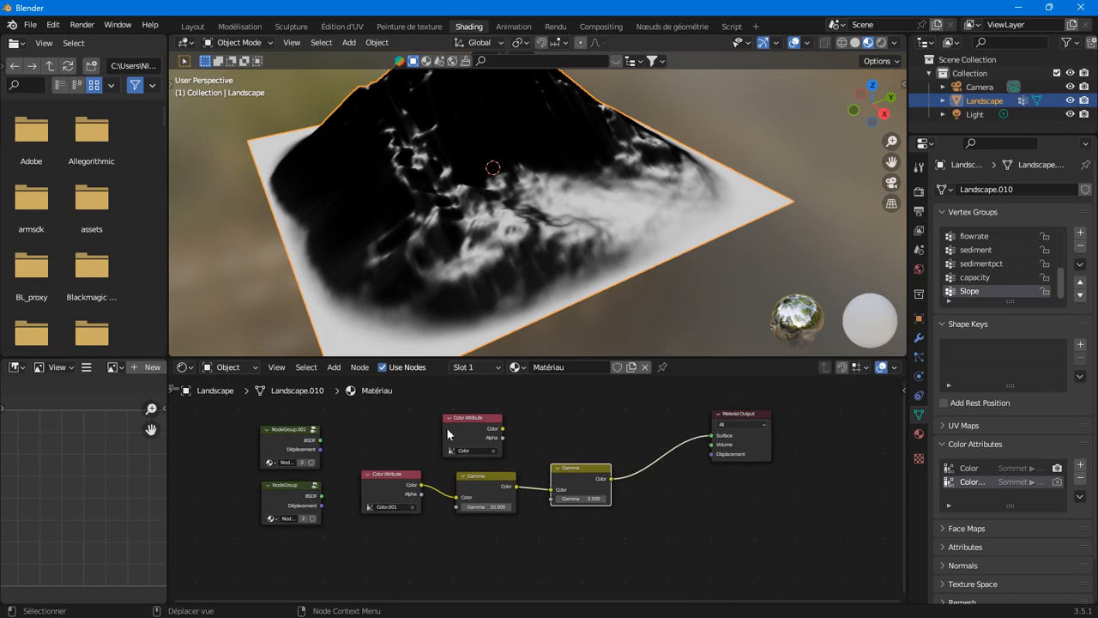
Step: Detach the link between the two Gamma nodes and reconnect it
scroll(438, 421, up, 2)
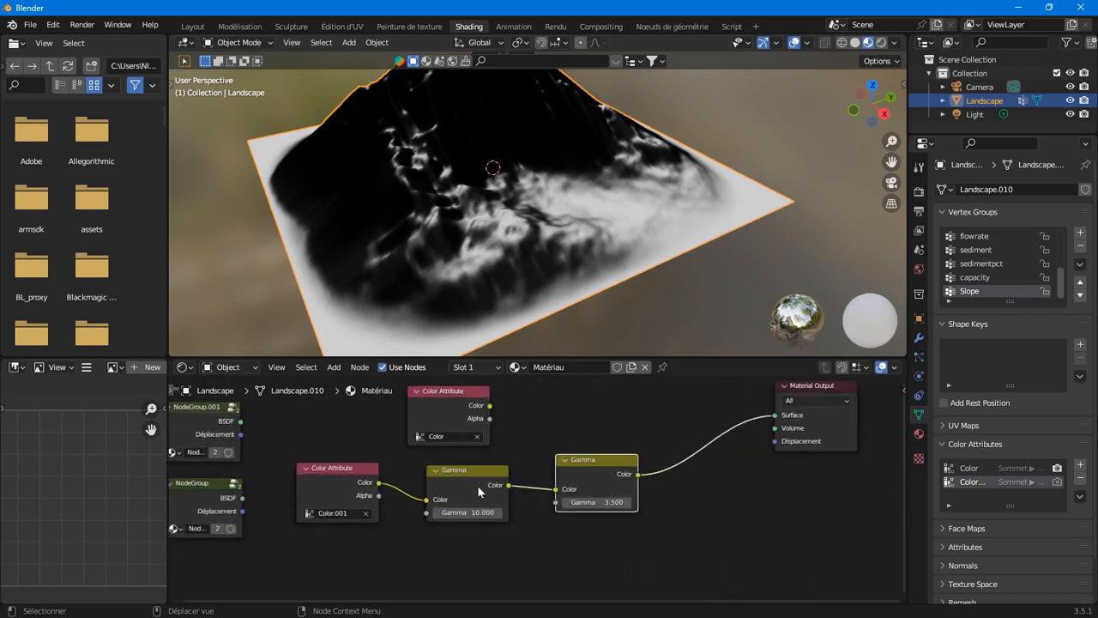
drag(554, 489, 536, 503)
scroll(549, 484, down, 2)
click(568, 478)
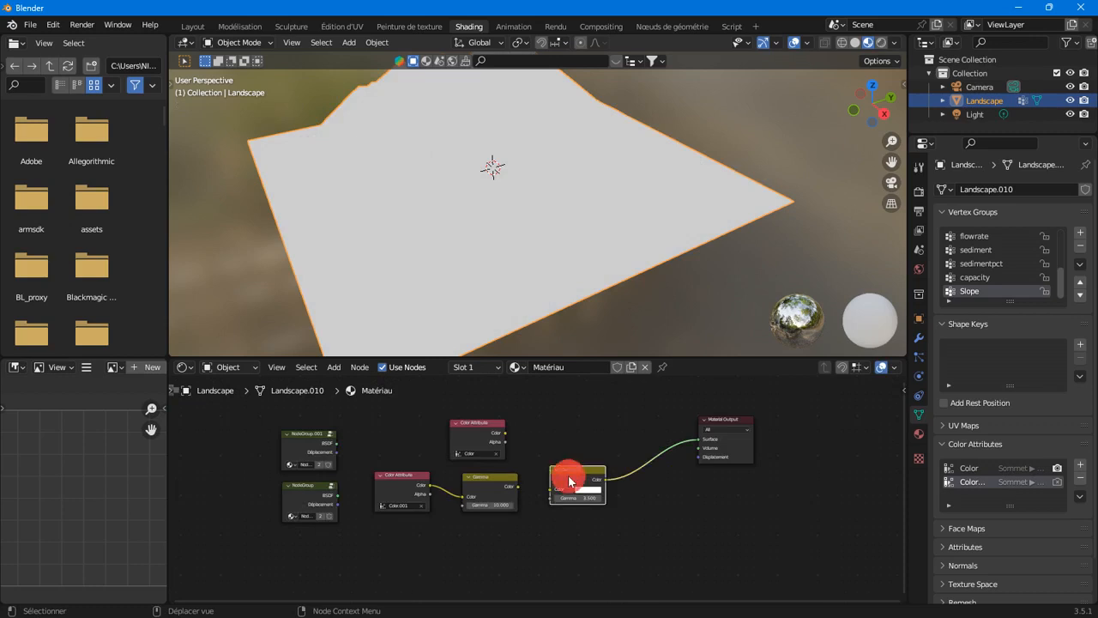
scroll(532, 485, up, 1)
drag(512, 485, 554, 489)
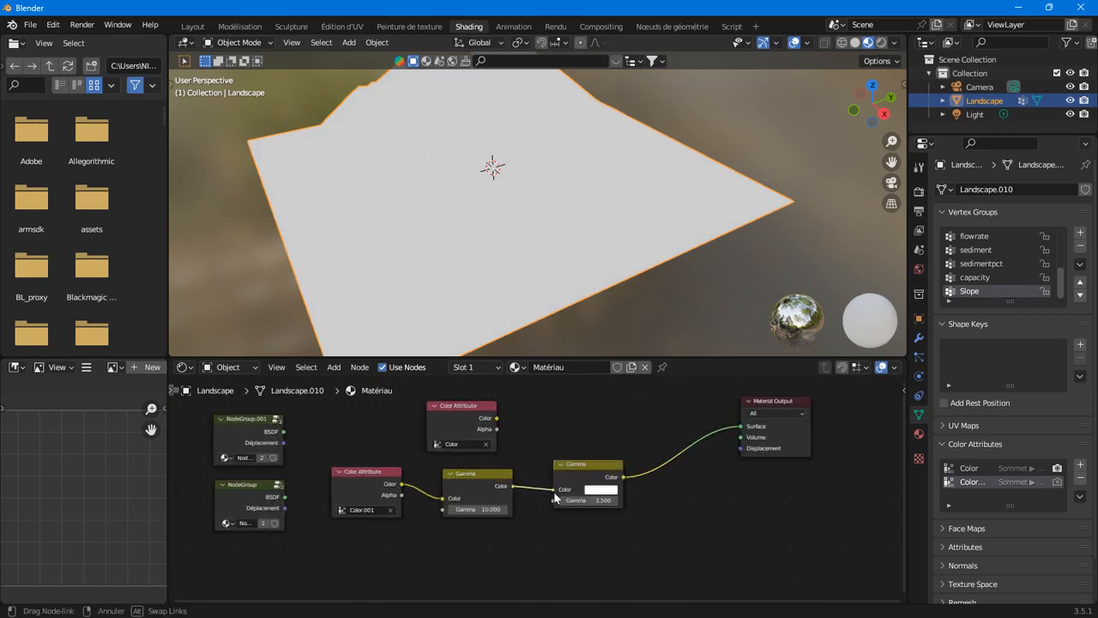
Step: Rearrange the node tree so the Color attribute node sits below the Color.001 and Gamma chain
ctrl+right_drag(670, 440, 676, 463)
scroll(699, 476, down, 2)
scroll(698, 476, up, 1)
drag(649, 479, 695, 479)
drag(361, 466, 321, 566)
drag(309, 505, 544, 457)
Step: Compare the Color attribute with the second Gamma's output by previewing each on the landscape
ctrl+shift+click(542, 443)
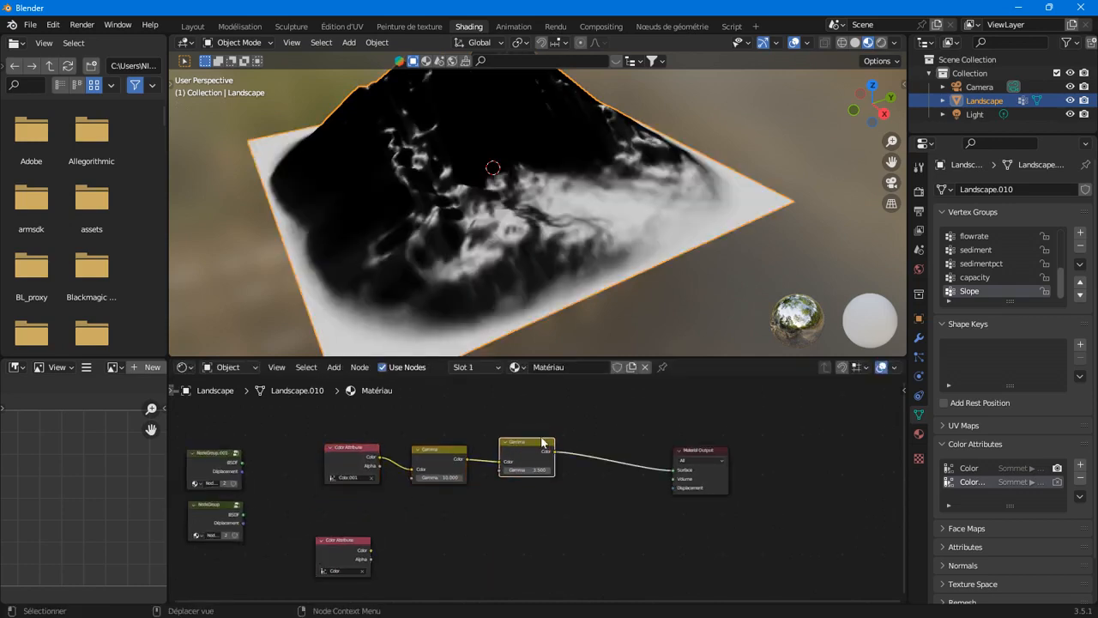
ctrl+shift+click(360, 557)
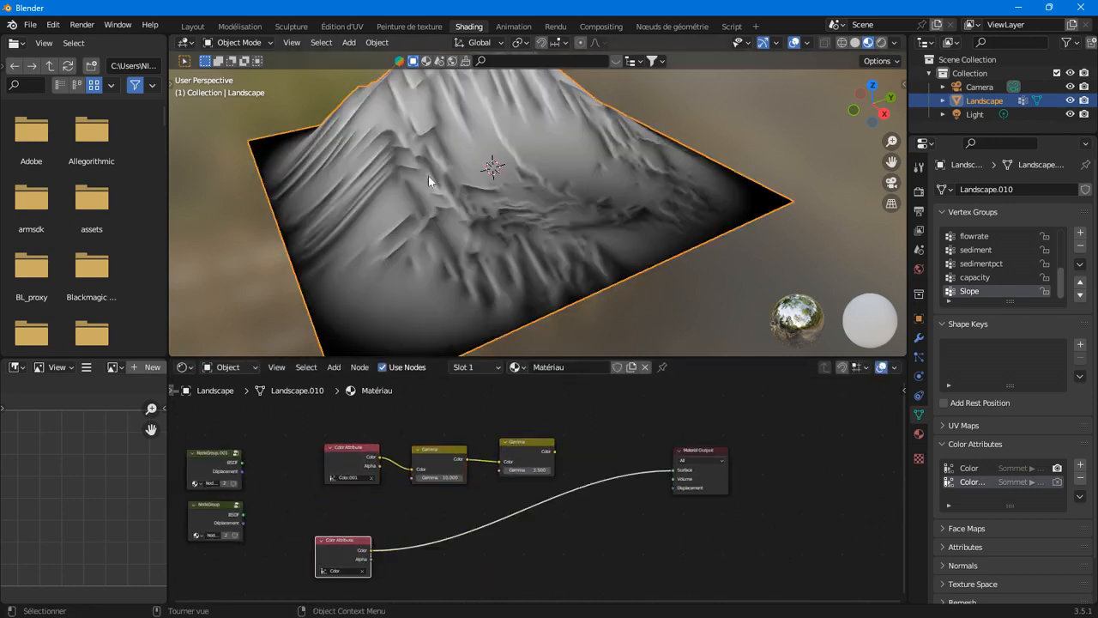
ctrl+shift+click(524, 445)
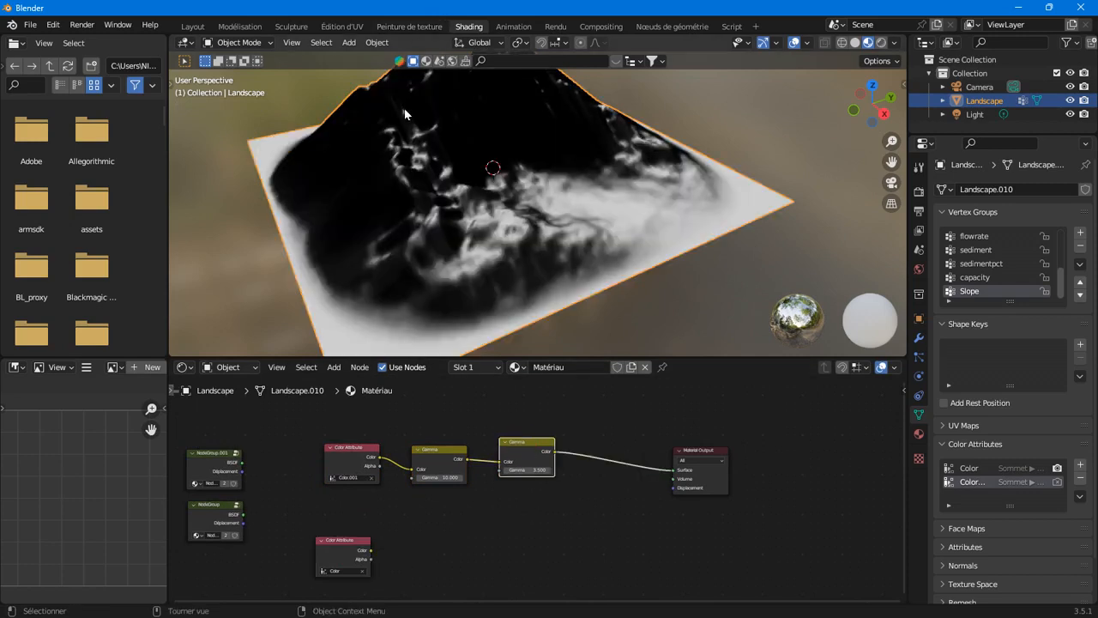
scroll(515, 426, up, 2)
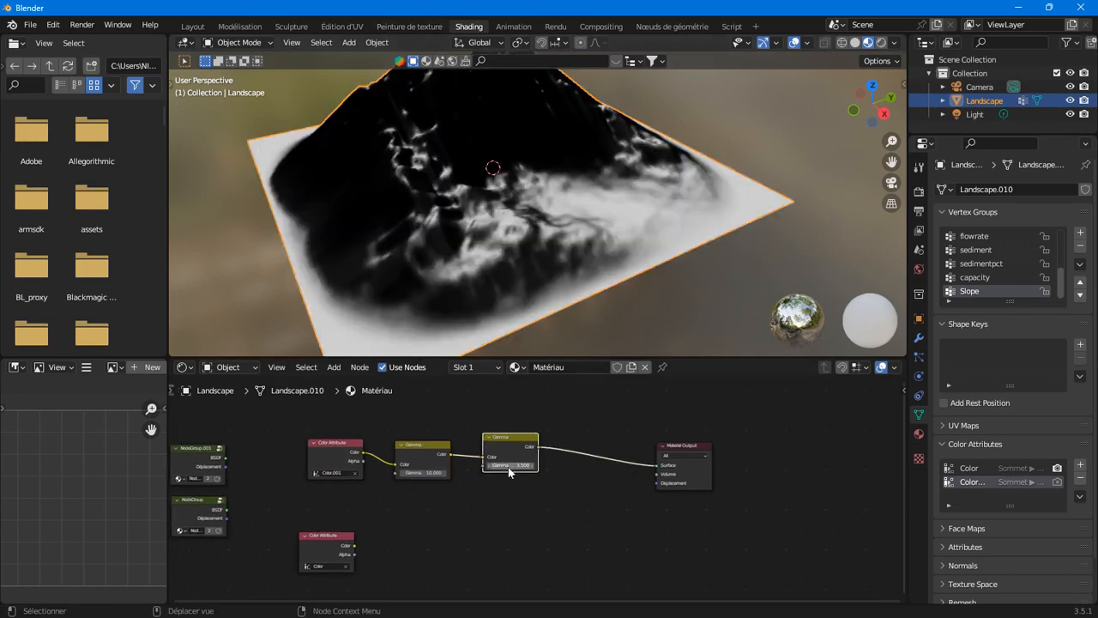
Step: Add a Mix Shader node below the Gamma chain and link the second Gamma's color to its Fac
drag(728, 464, 787, 458)
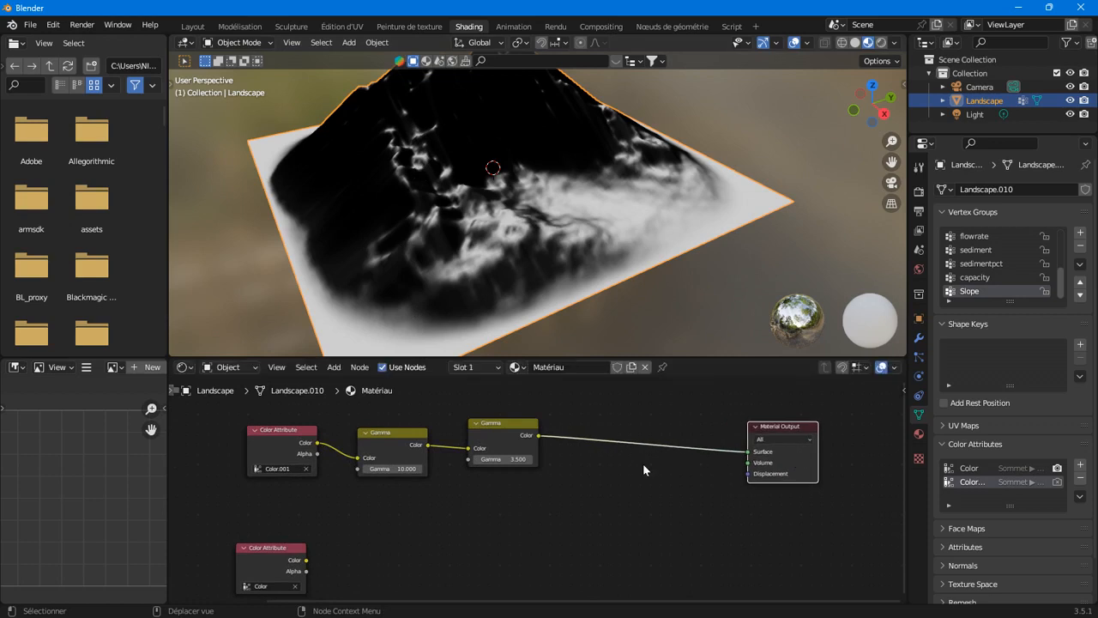
click(333, 367)
mouse_move(357, 445)
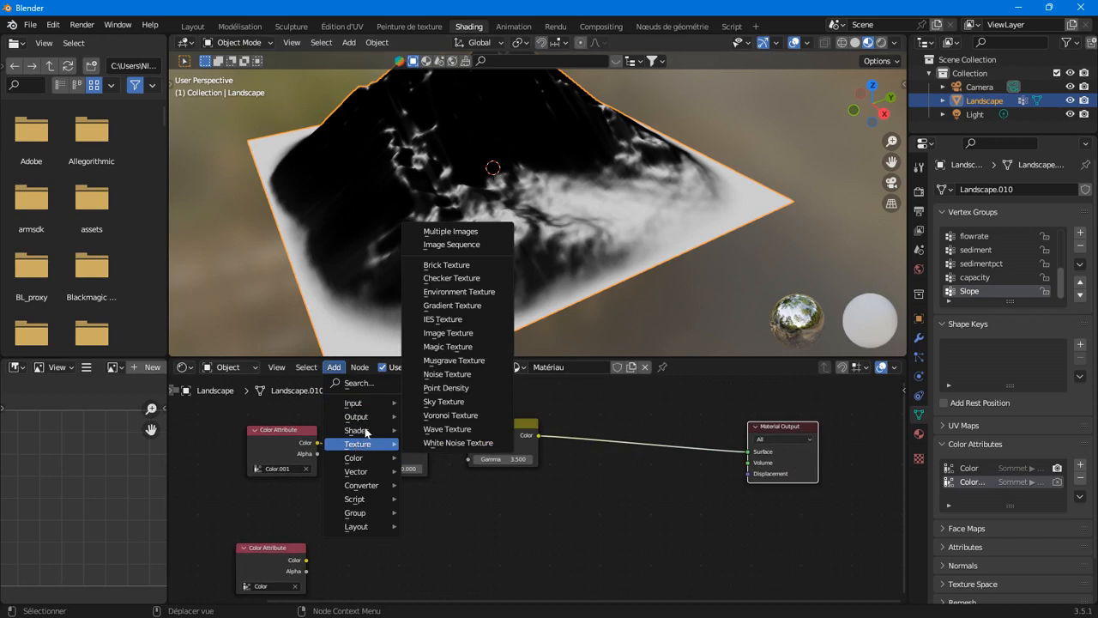
click(455, 303)
click(547, 492)
middle_drag(547, 492, 501, 471)
scroll(501, 431, up, 1)
drag(464, 401, 520, 508)
Step: Link the Color attribute to the Mix Shader's first Shader input and position the attribute node beside it
drag(175, 542, 520, 518)
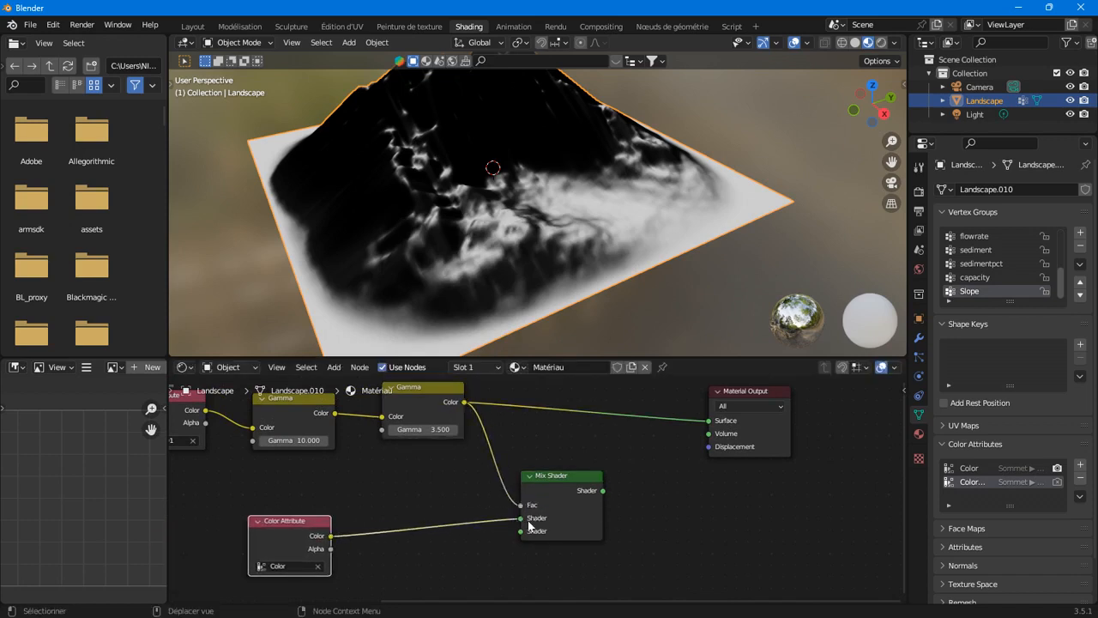
drag(279, 531, 401, 525)
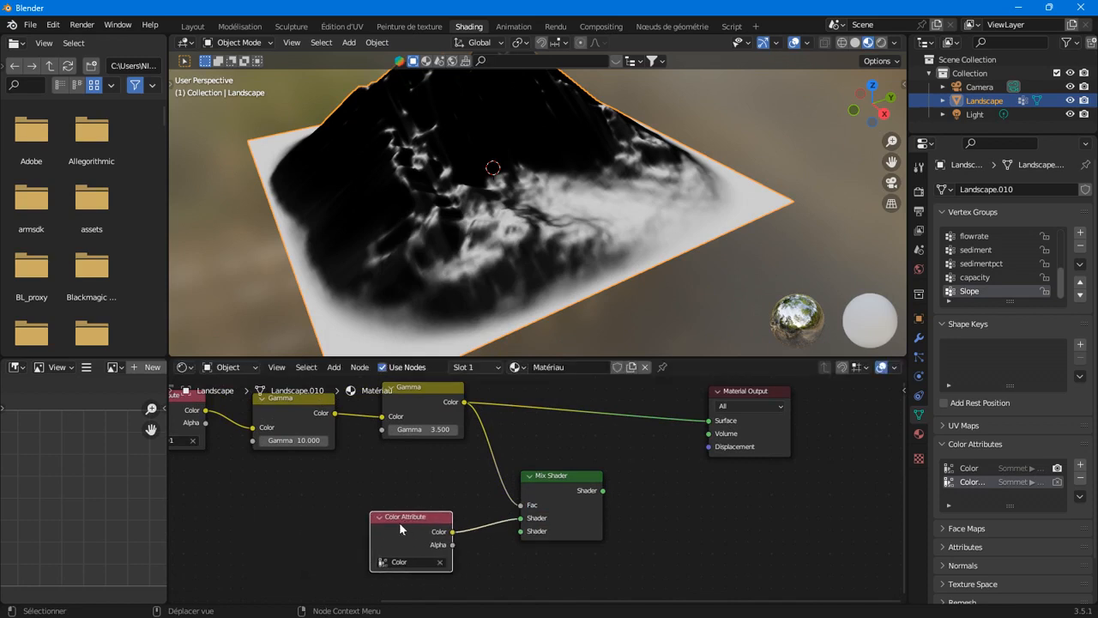
middle_drag(458, 506, 513, 442)
scroll(508, 451, down, 2)
drag(485, 468, 386, 494)
Step: Insert a duplicate Mix Shader between the Color attribute and the first Mix Shader, with the attribute's color feeding its Fac
click(616, 438)
key(shift+d)
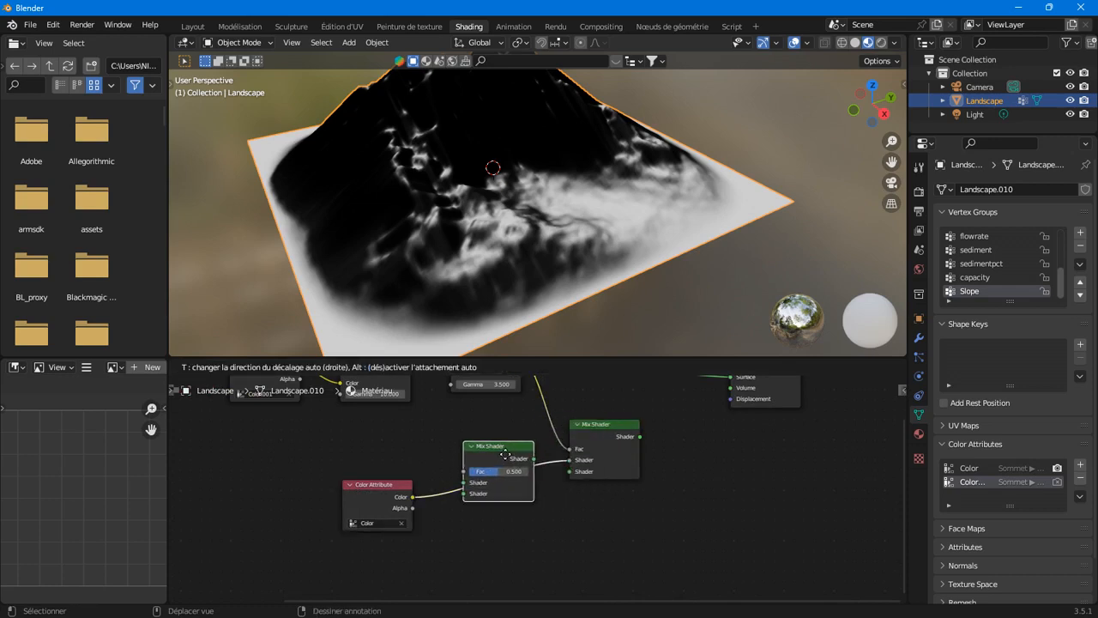
click(506, 454)
scroll(461, 488, up, 1)
drag(437, 483, 437, 467)
drag(326, 486, 345, 427)
Step: Move NodeGroup beside the duplicated Mix Shader and link its BSDF to that shader's second Shader input
scroll(332, 457, down, 6)
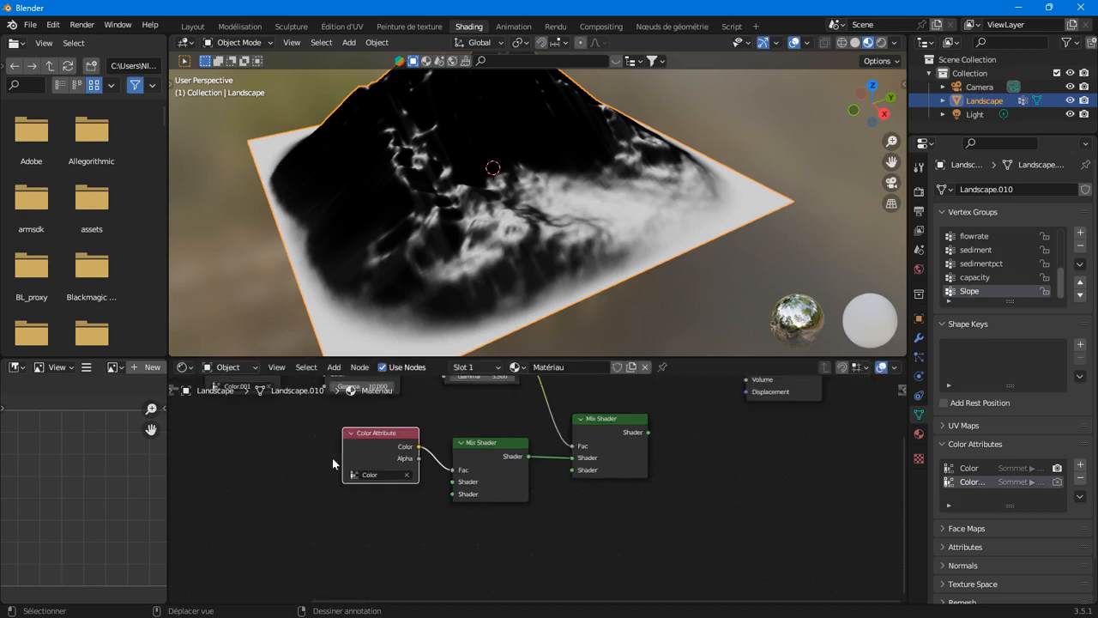
ctrl+shift+click(231, 450)
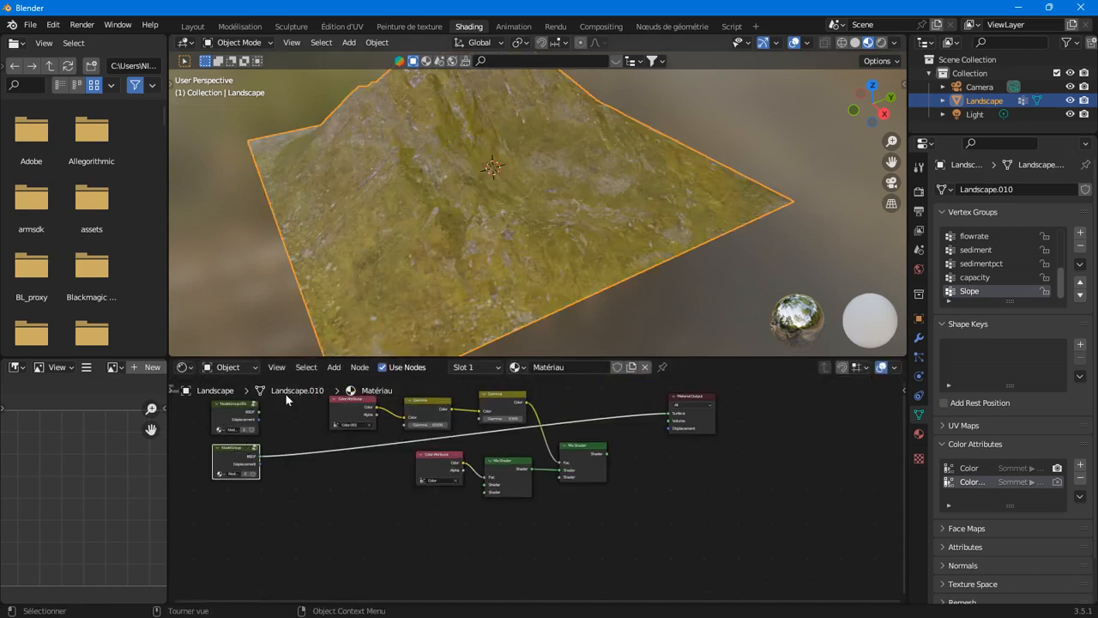
drag(231, 455, 348, 477)
scroll(388, 479, up, 4)
scroll(389, 483, up, 2)
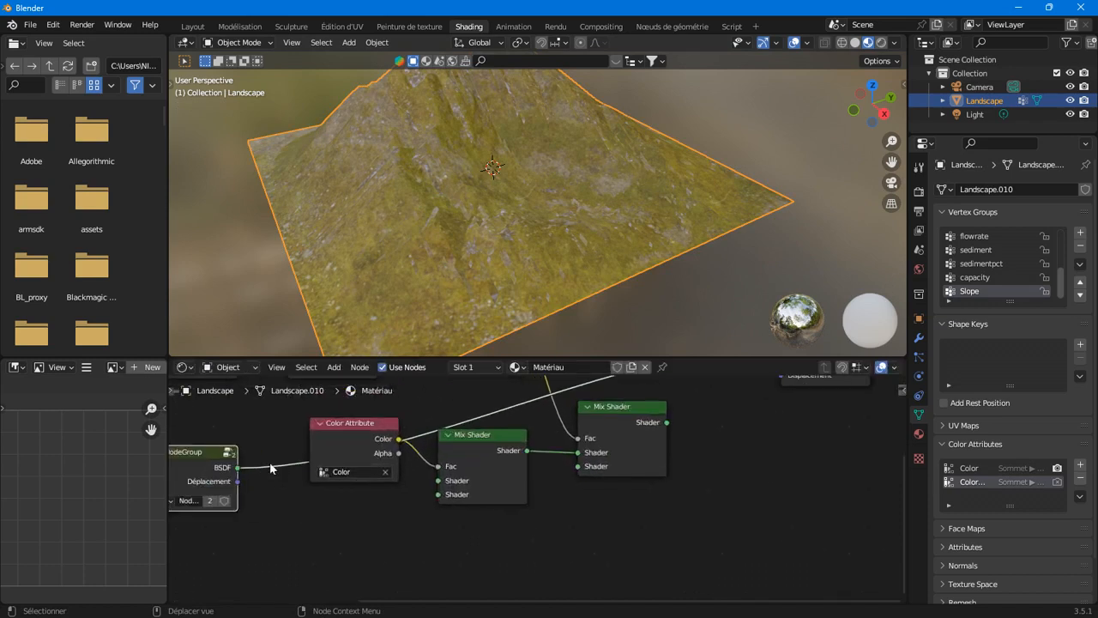
drag(232, 464, 323, 508)
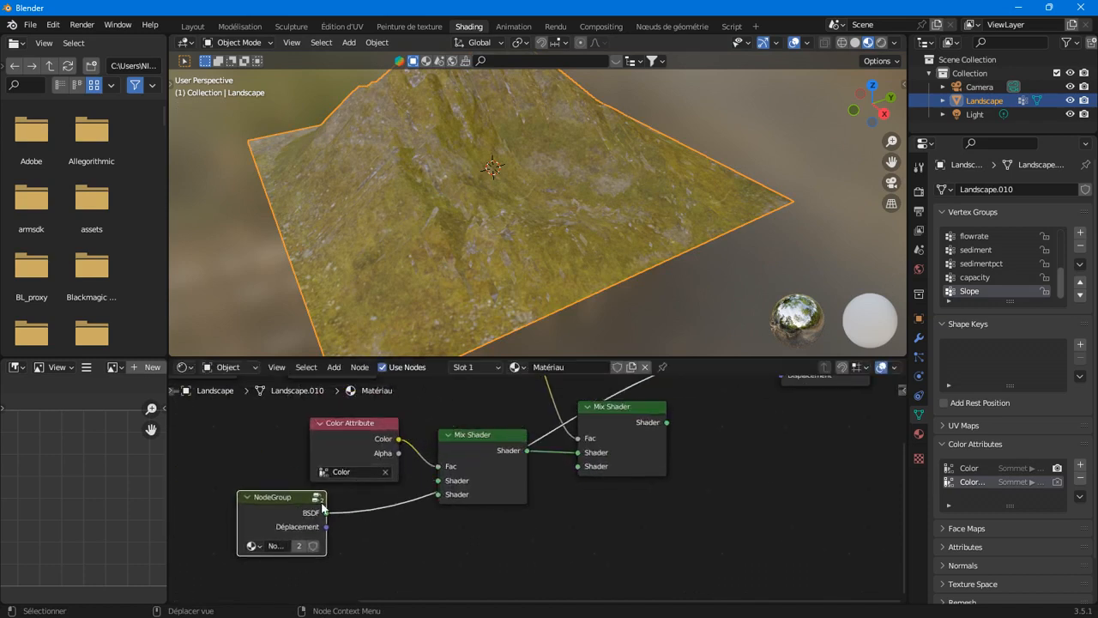
ctrl+shift+click(367, 445)
drag(326, 513, 441, 495)
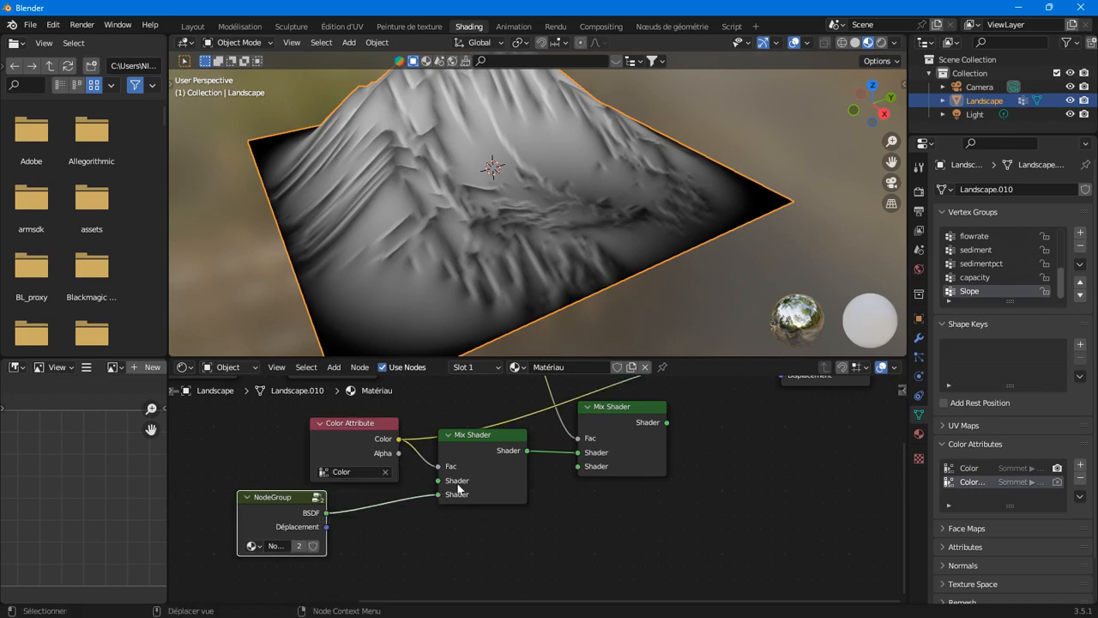
Step: Preview the slope-driven Mix Shader on the landscape and examine it from several angles
ctrl+shift+click(504, 451)
middle_drag(468, 131, 342, 139)
middle_drag(432, 215, 430, 97)
scroll(339, 515, down, 2)
Step: Place NodeGroup under the Color attribute and link the final Mix Shader to the Material Output's surface
drag(342, 527, 389, 530)
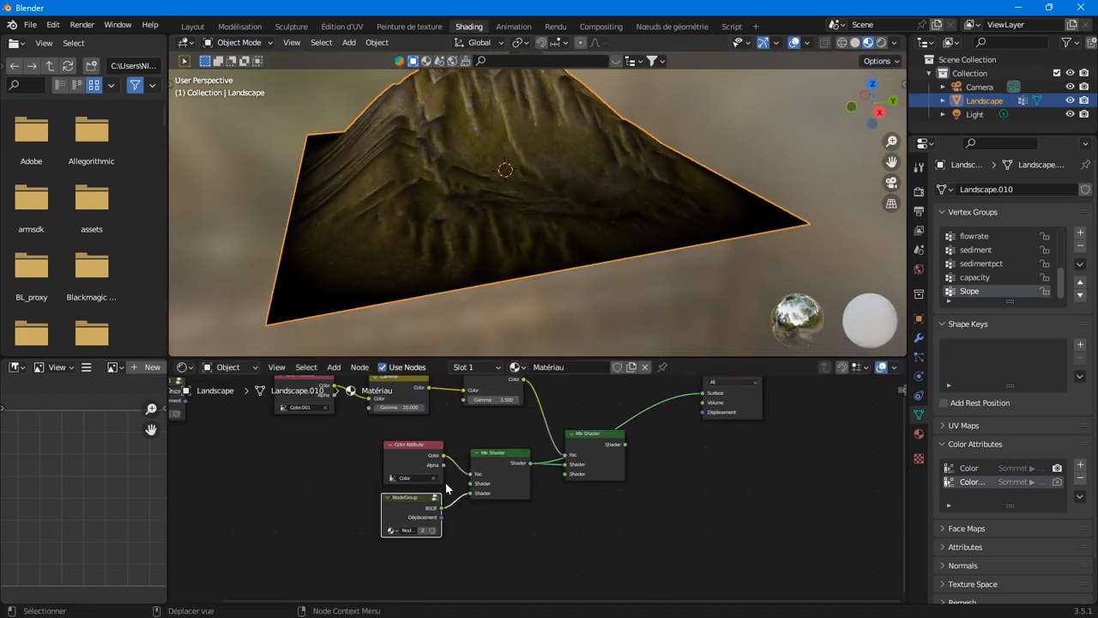
drag(593, 453, 597, 441)
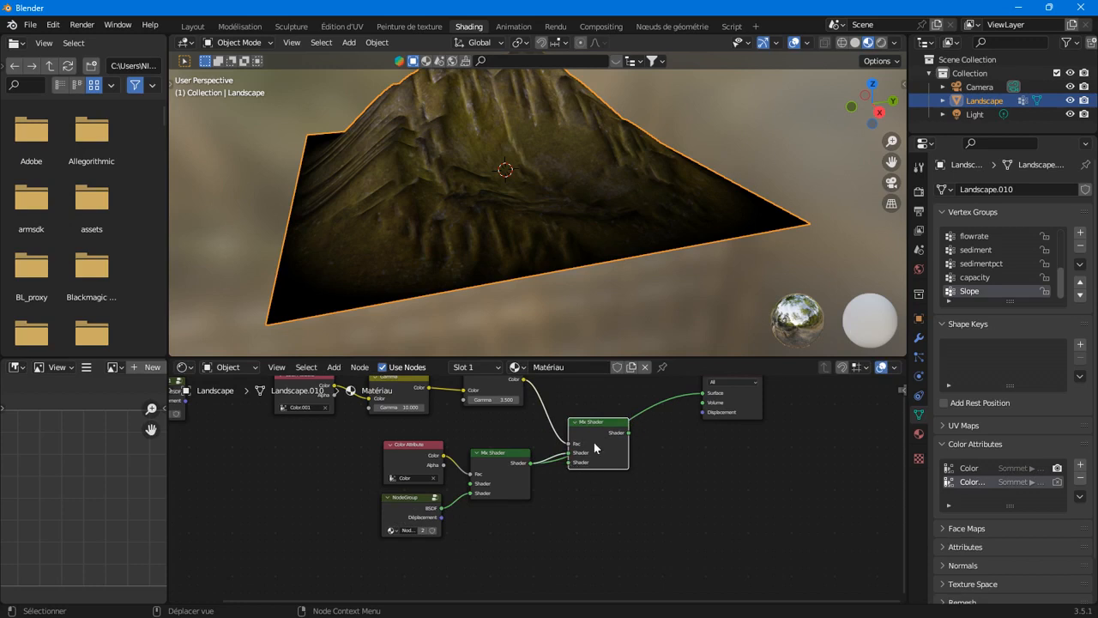
ctrl+shift+click(610, 431)
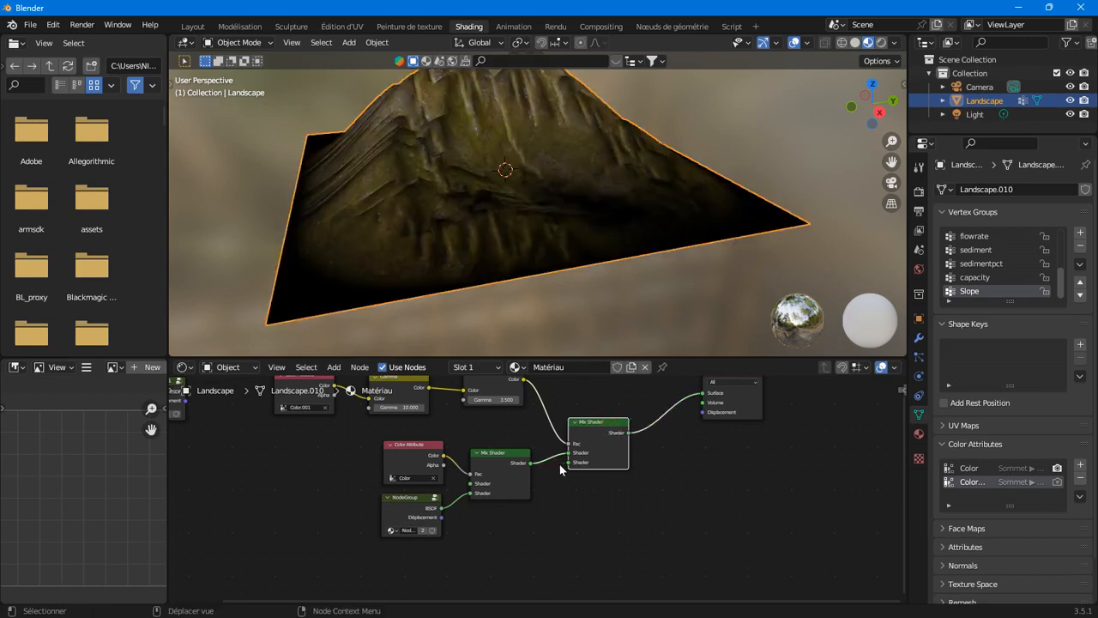
Step: Move NodeGroup.001 beside the final Mix Shader and link its BSDF to the second Shader input
scroll(502, 472, down, 2)
drag(249, 414, 583, 449)
scroll(549, 526, up, 3)
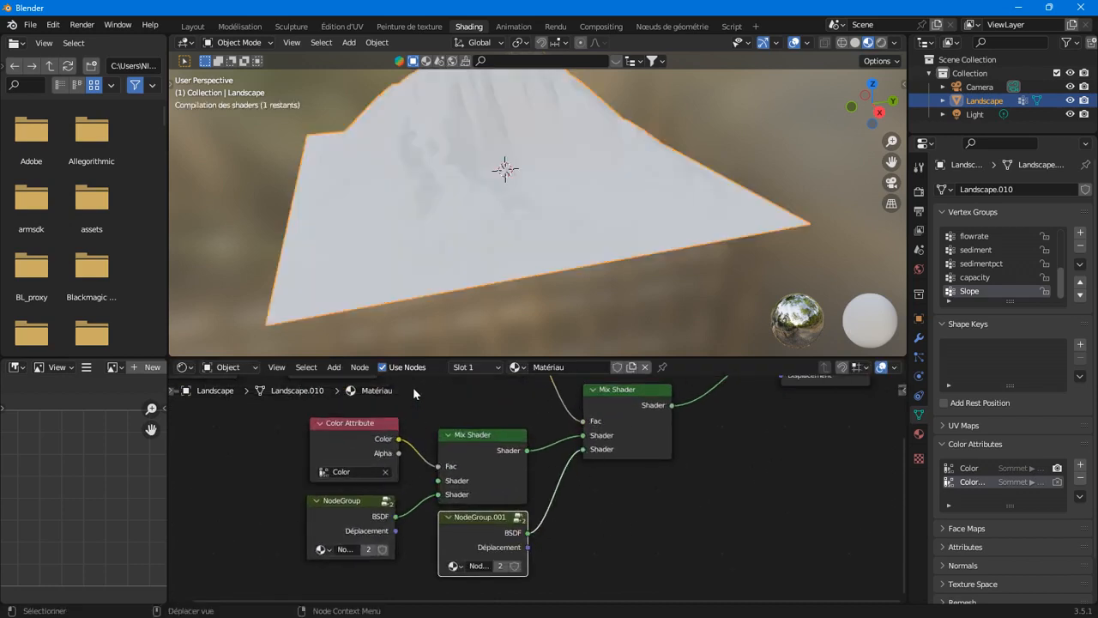
middle_drag(413, 141, 551, 170)
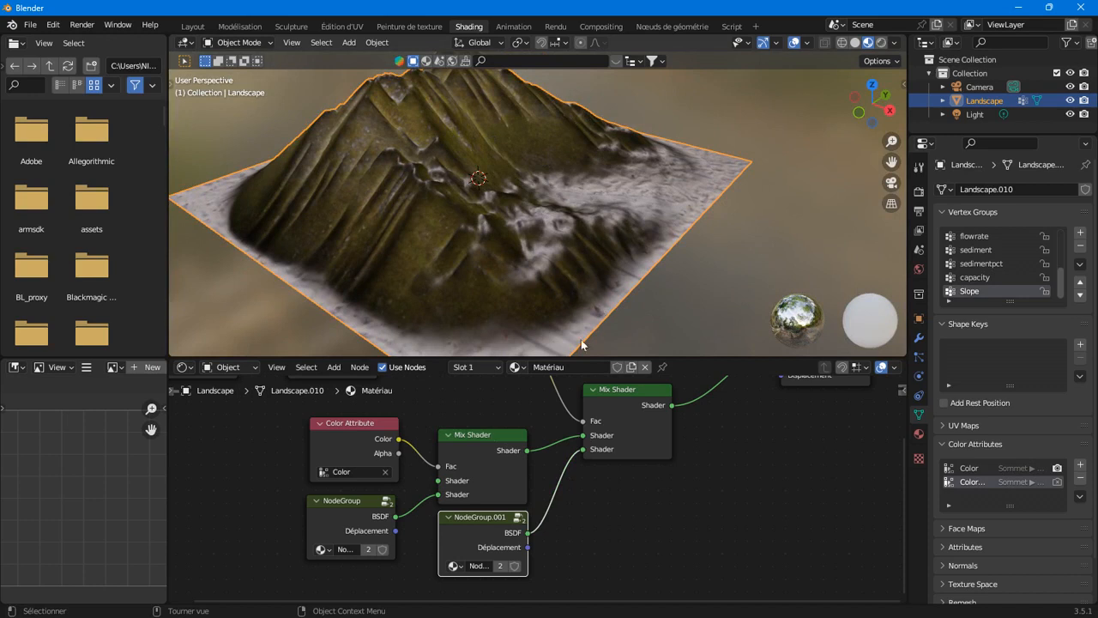
Step: Swap the groups so NodeGroup.001 feeds the slope Mix Shader and NodeGroup feeds the final Mix Shader's second input
mouse_move(582, 450)
mouse_down()
mouse_move(578, 477)
mouse_move(552, 487)
mouse_up()
drag(441, 495, 583, 452)
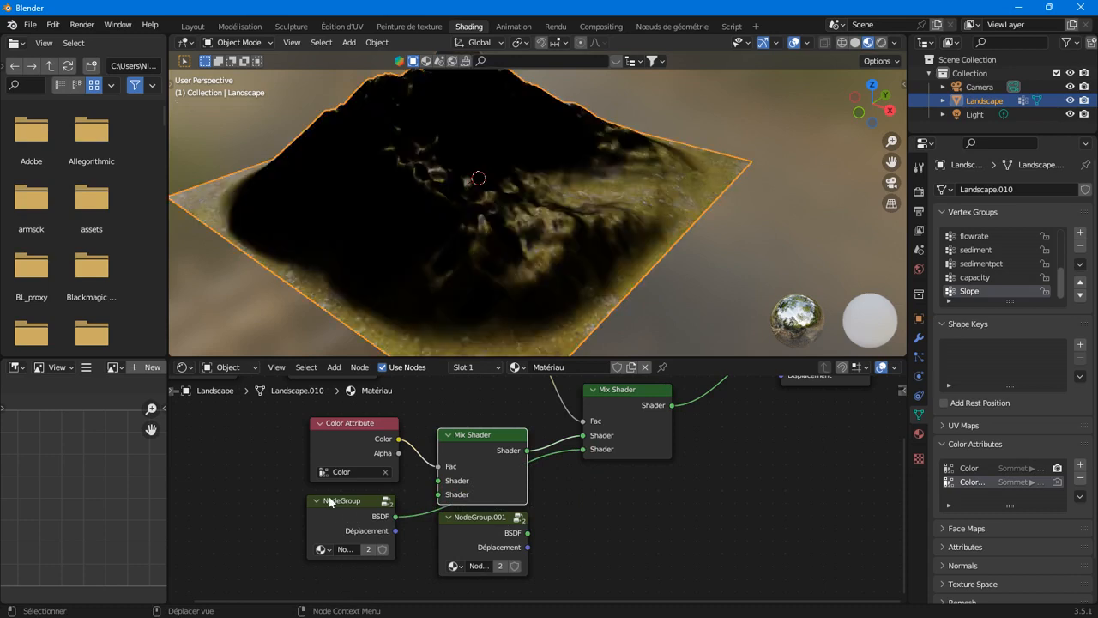
mouse_move(333, 508)
mouse_down()
mouse_move(486, 531)
mouse_move(336, 521)
mouse_move(439, 494)
mouse_up()
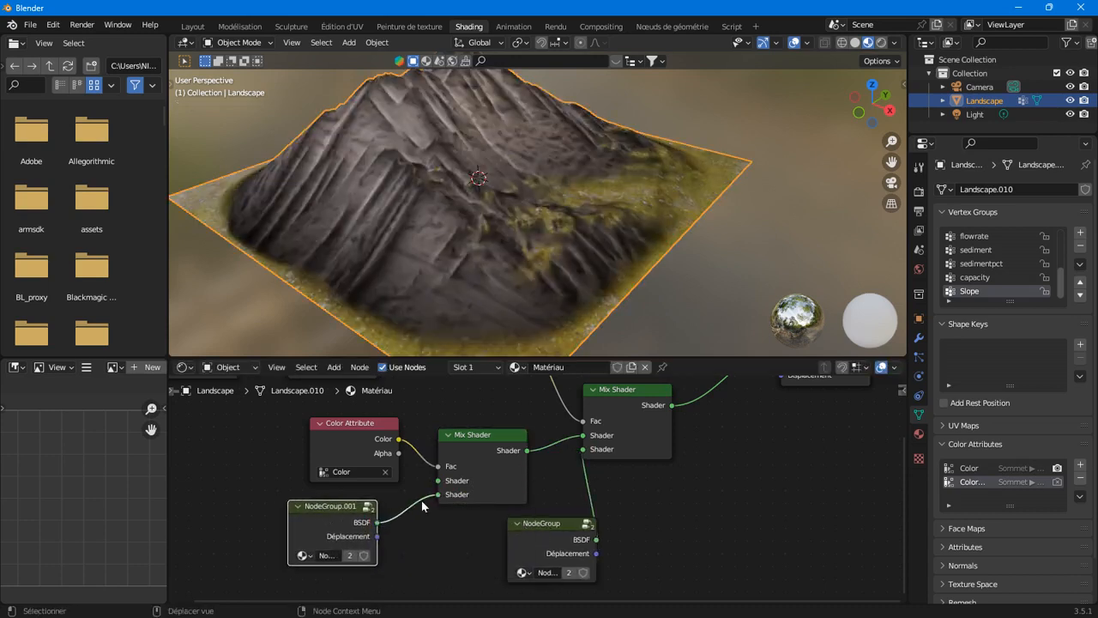
drag(572, 549, 504, 549)
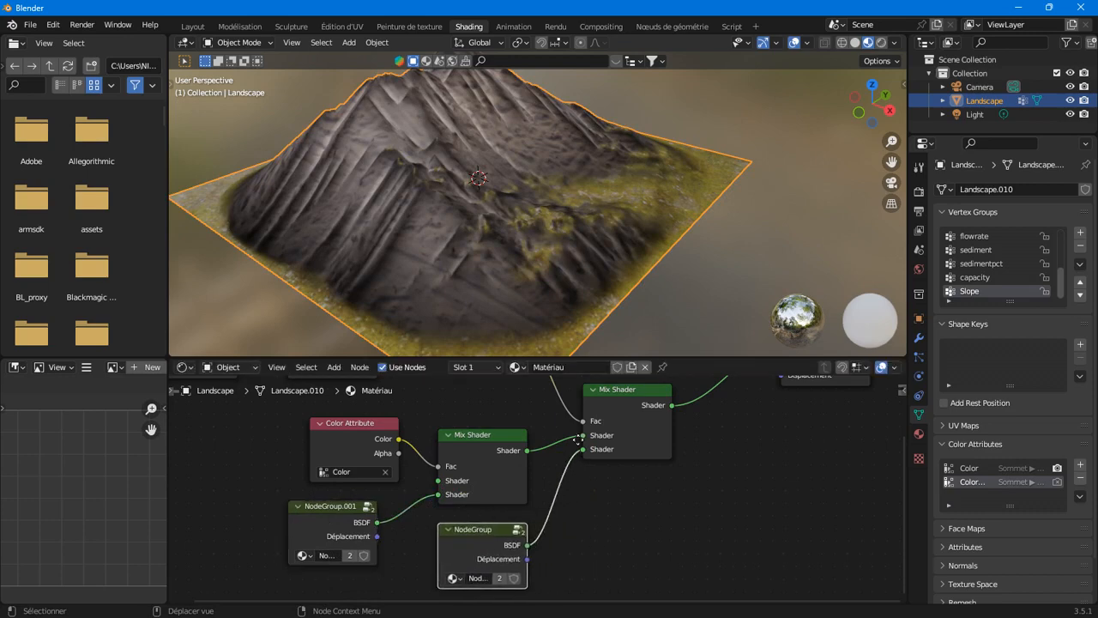
Step: Set the second Gamma node's value to 0.400 to widen the grass area on the landscape
middle_drag(686, 386, 599, 488)
middle_drag(617, 447, 462, 508)
scroll(462, 508, up, 1)
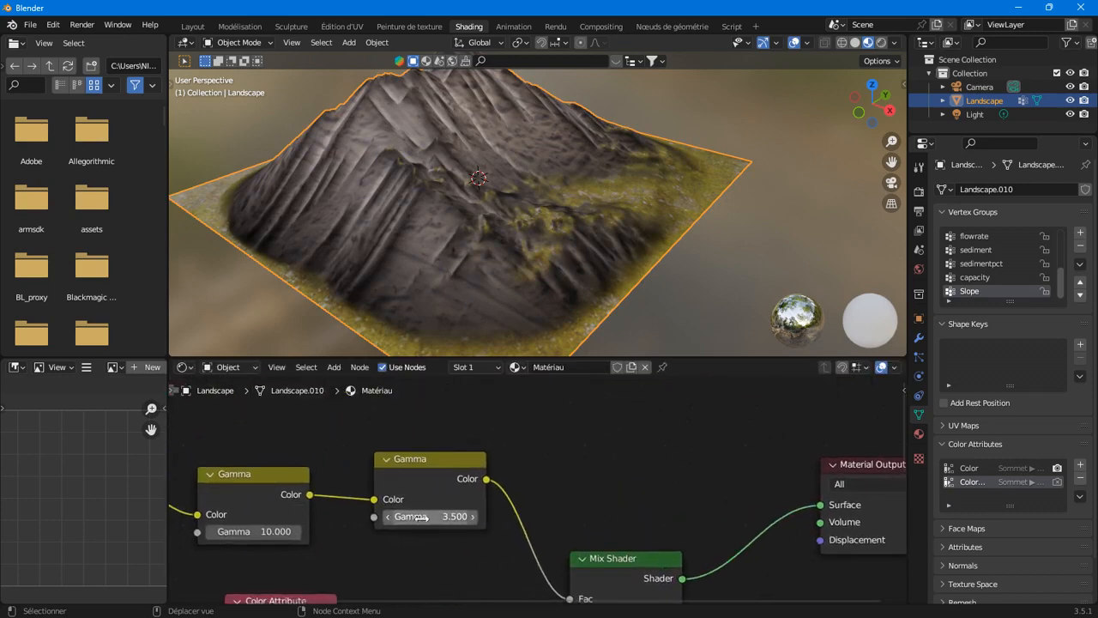
key(ctrl+v)
mouse_move(444, 516)
mouse_down()
mouse_move(360, 517)
mouse_move(403, 516)
mouse_move(360, 516)
mouse_move(390, 516)
mouse_move(360, 516)
mouse_move(377, 517)
mouse_up()
middle_drag(549, 240, 465, 142)
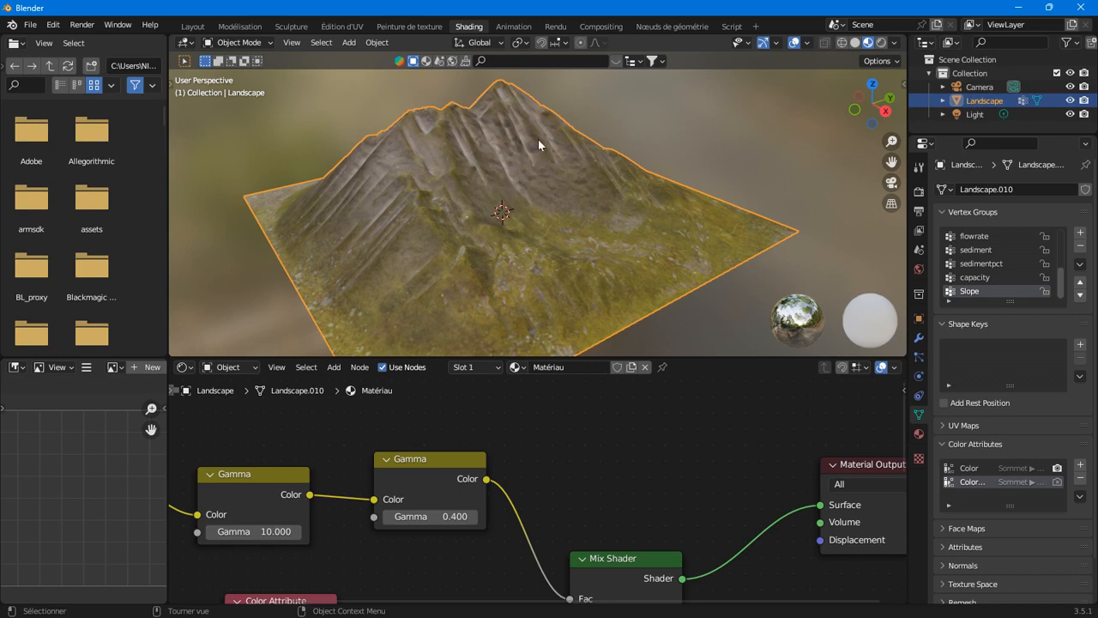
Step: Examine the blended mountain materials from different angles and distances in the Layout workspace
click(193, 26)
middle_drag(639, 342, 522, 321)
scroll(523, 320, up, 5)
scroll(436, 284, down, 4)
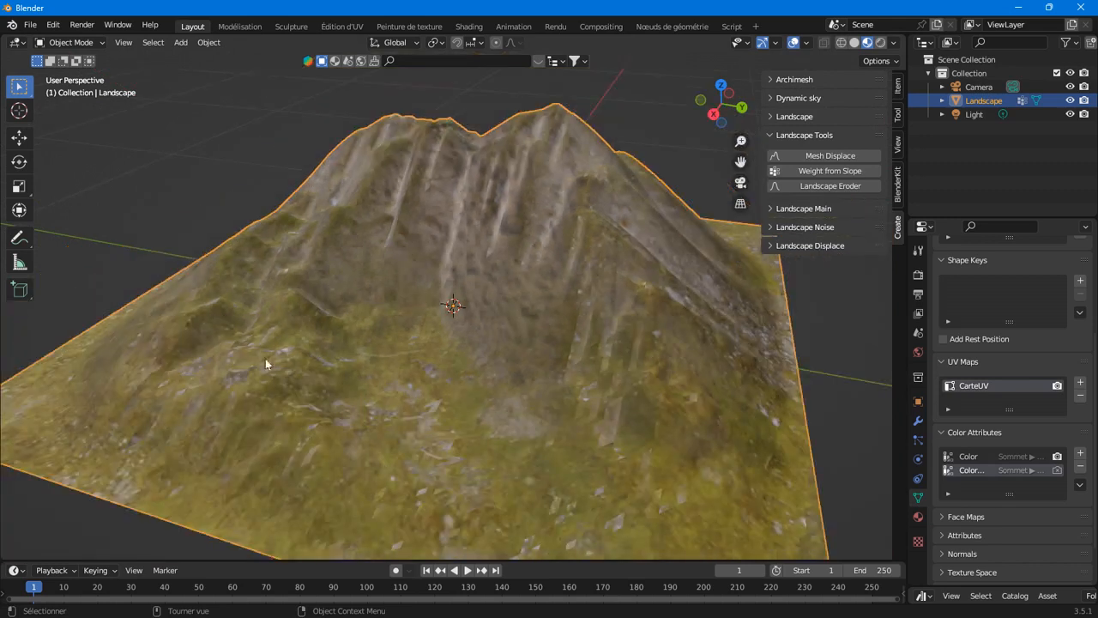
scroll(490, 426, down, 1)
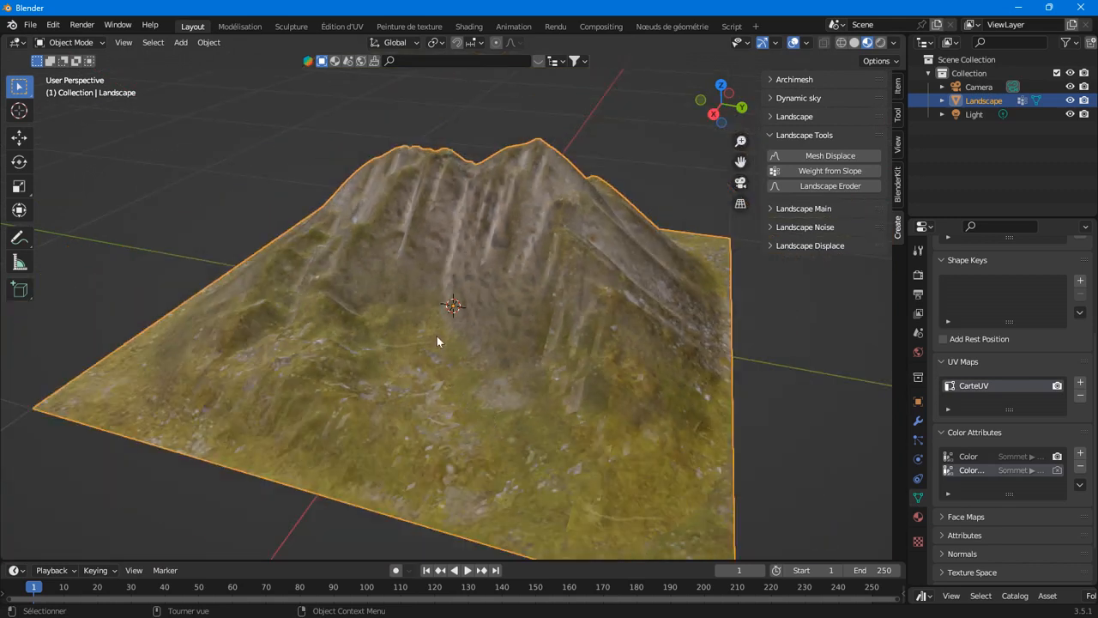
Step: Add a 2 m plane at the world origin and scale it up to roughly three times the landscape's width as surrounding ground
middle_drag(398, 278, 414, 301)
scroll(421, 321, down, 3)
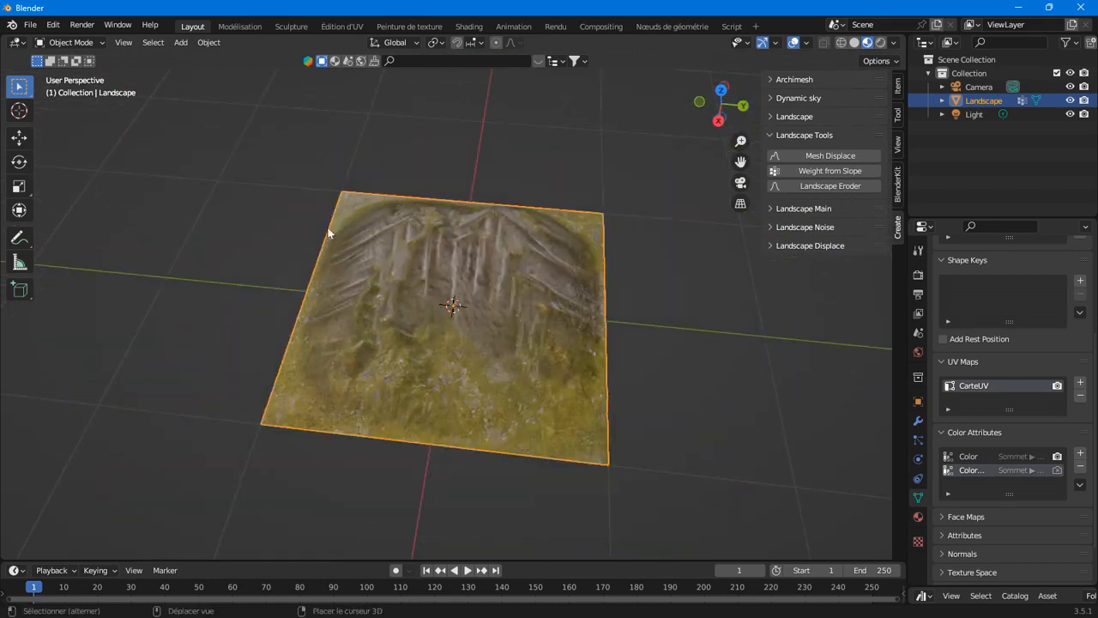
key(shift+a)
click(386, 221)
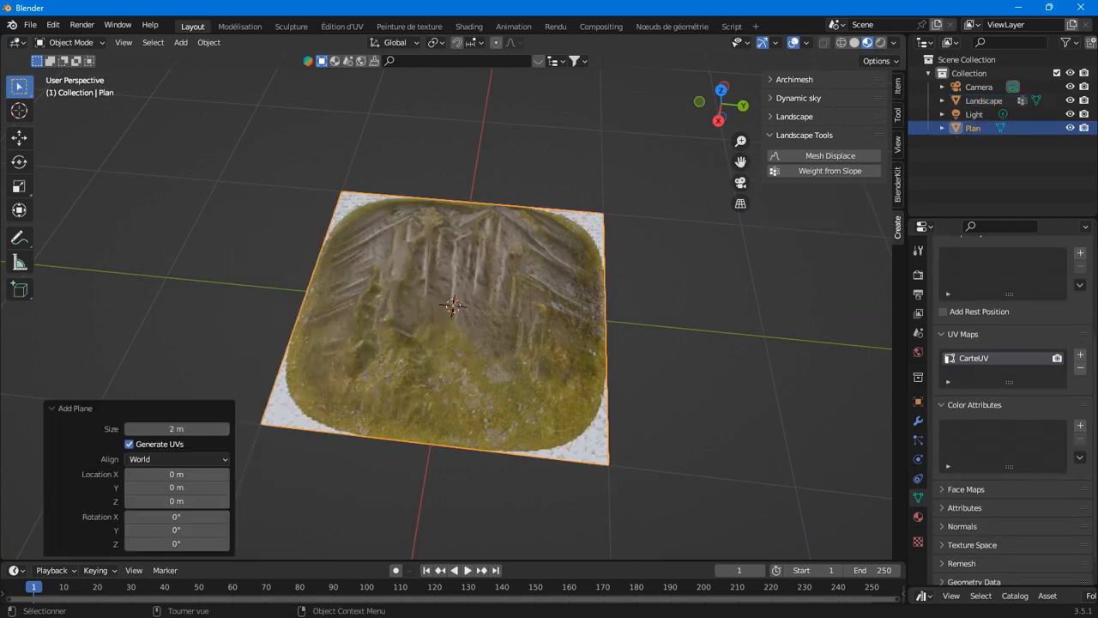
key(s)
click(514, 314)
key(s)
click(665, 324)
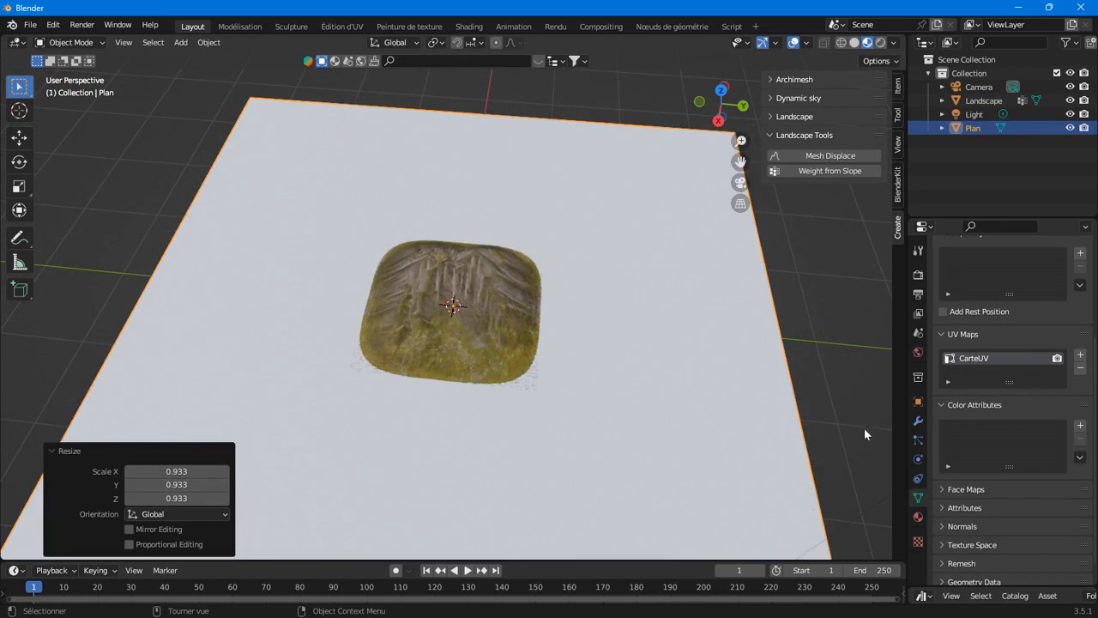
Step: Assign the existing aerial_grass_rock material to the ground plane
click(919, 516)
click(944, 330)
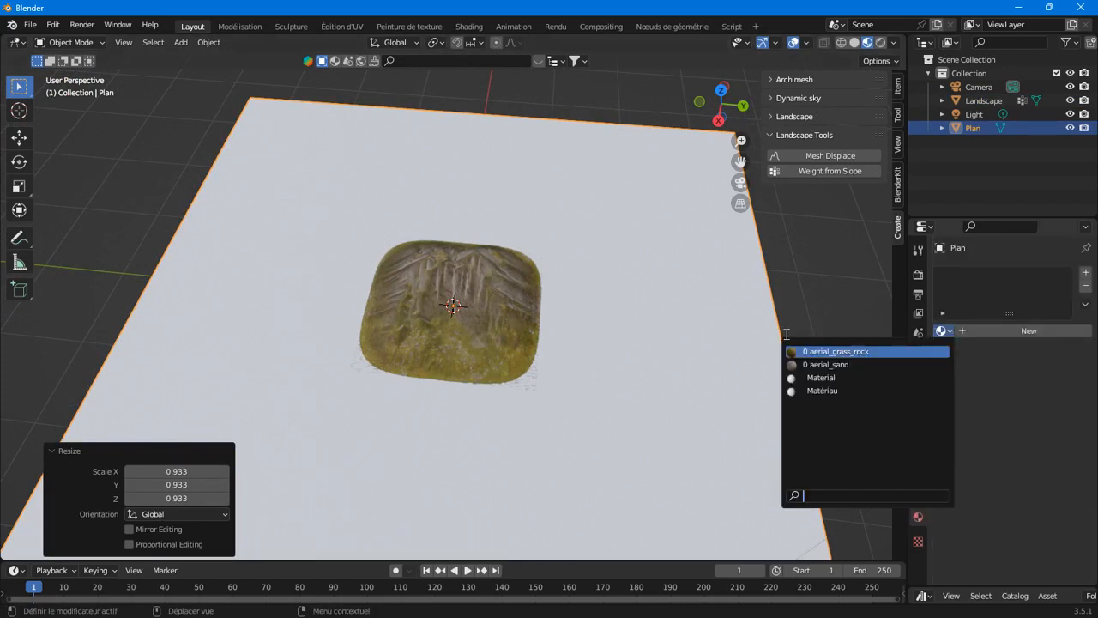
click(809, 351)
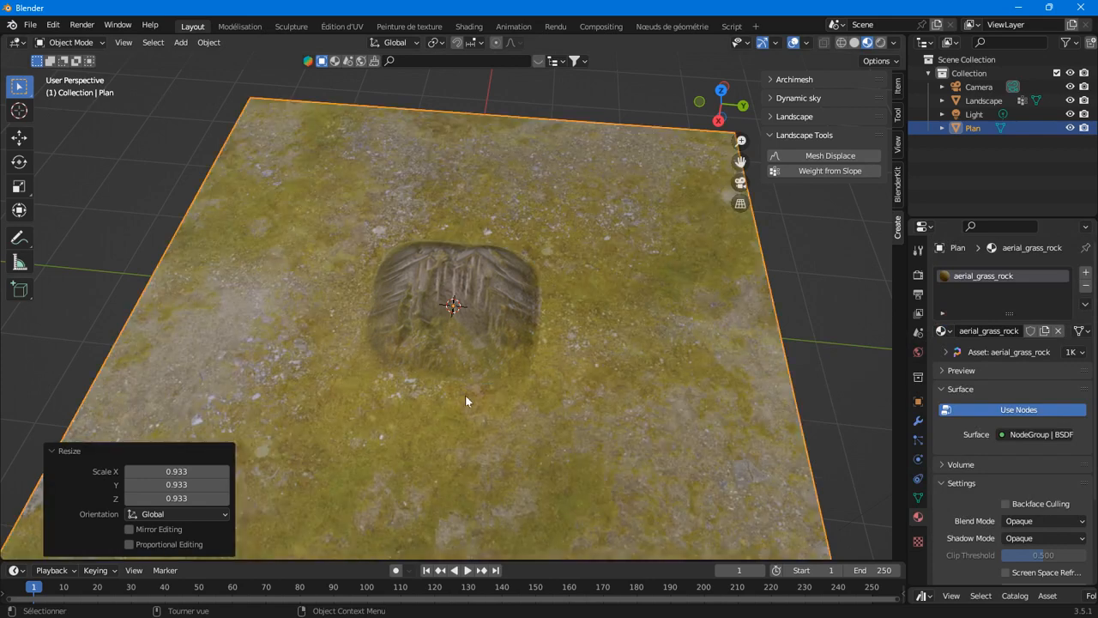
Step: Lower the landscape by about 0.0004 m along the Z axis to blend its base into the ground plane, and deselect it
middle_drag(466, 397, 506, 402)
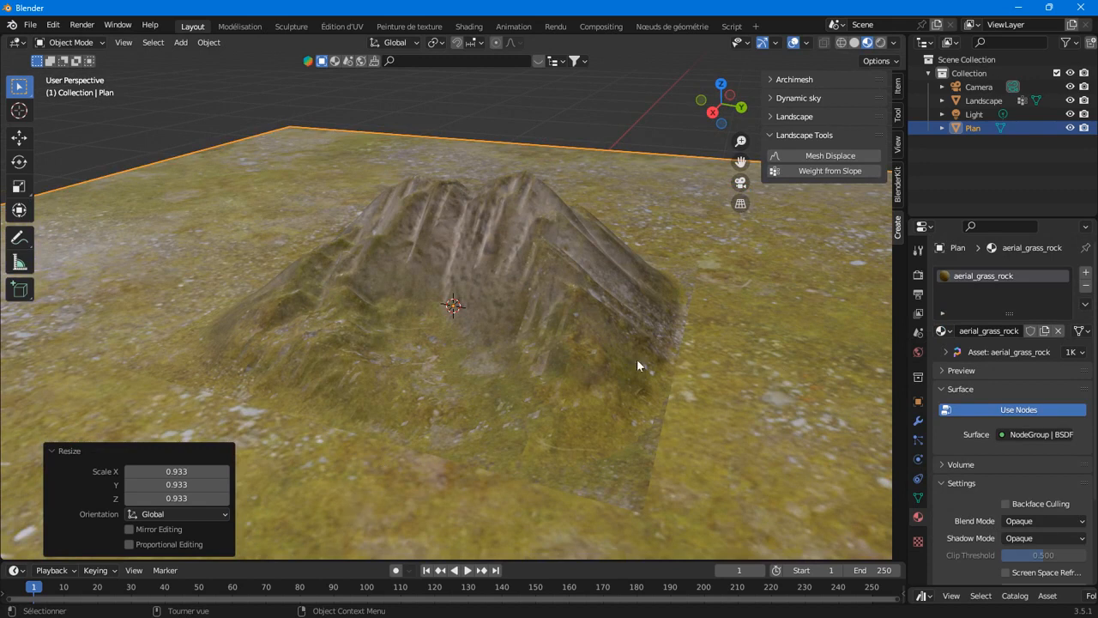
click(566, 333)
key(g)
key(z)
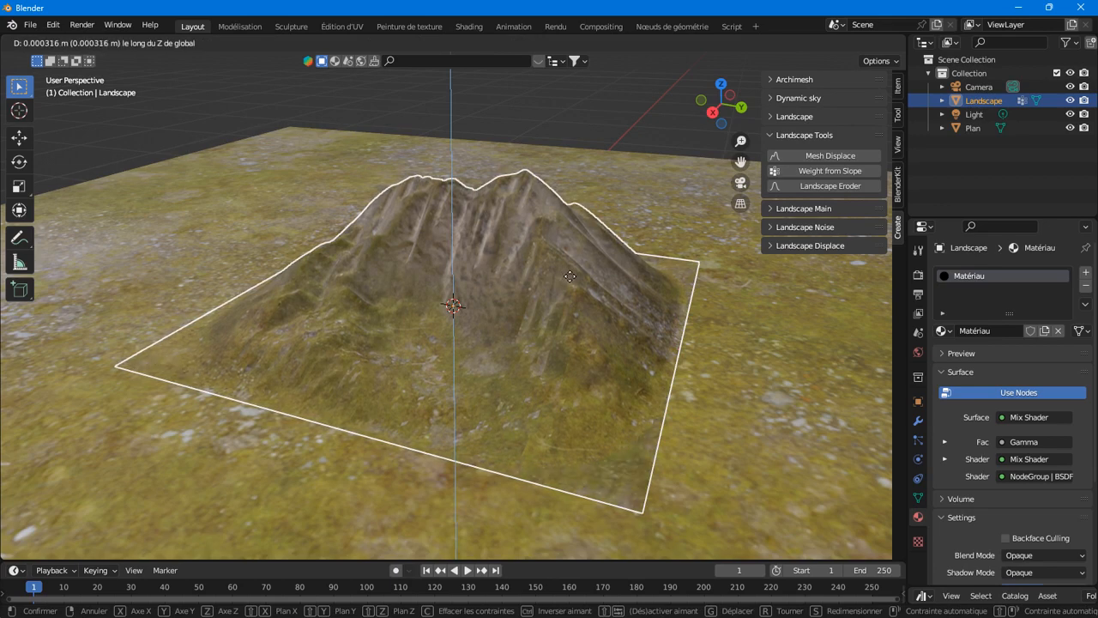
click(570, 277)
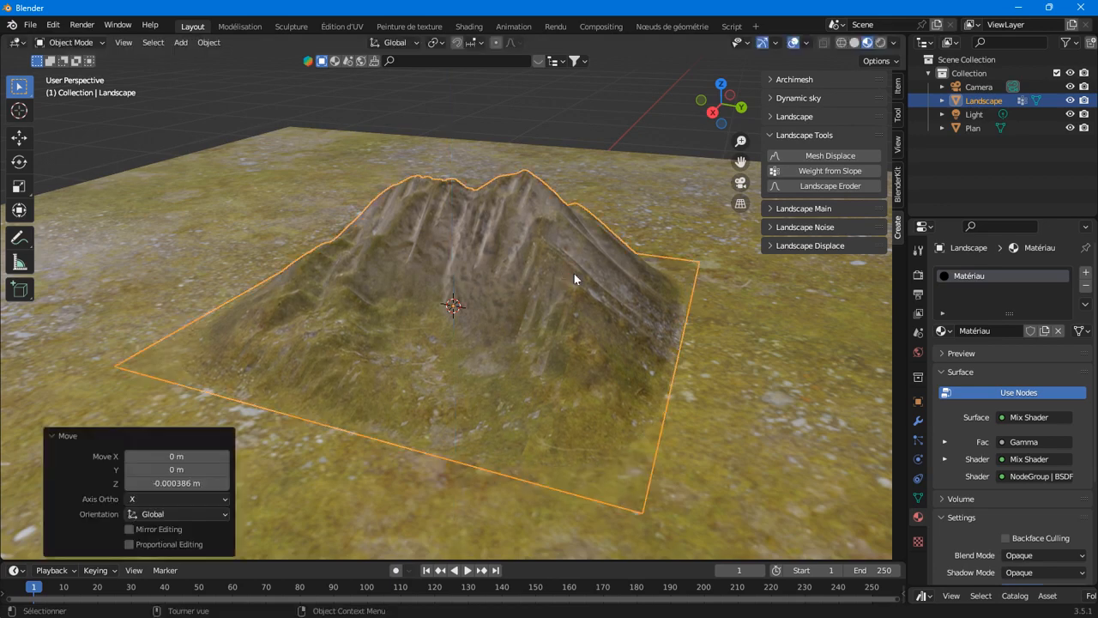
scroll(574, 273, down, 5)
click(86, 192)
middle_drag(397, 318, 428, 277)
scroll(517, 319, up, 4)
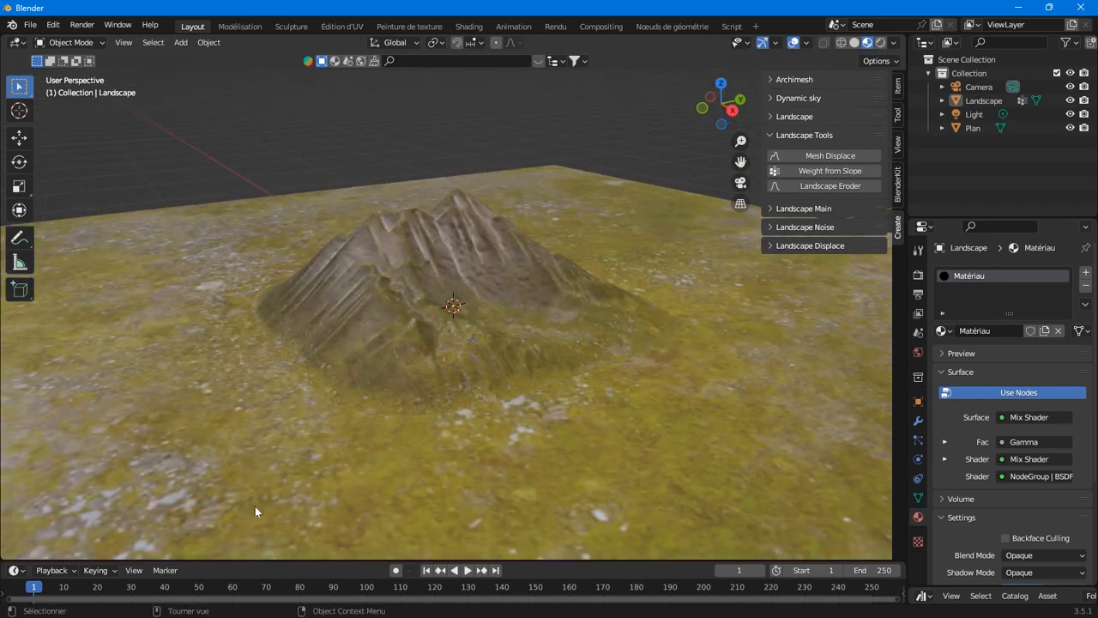
scroll(620, 419, down, 3)
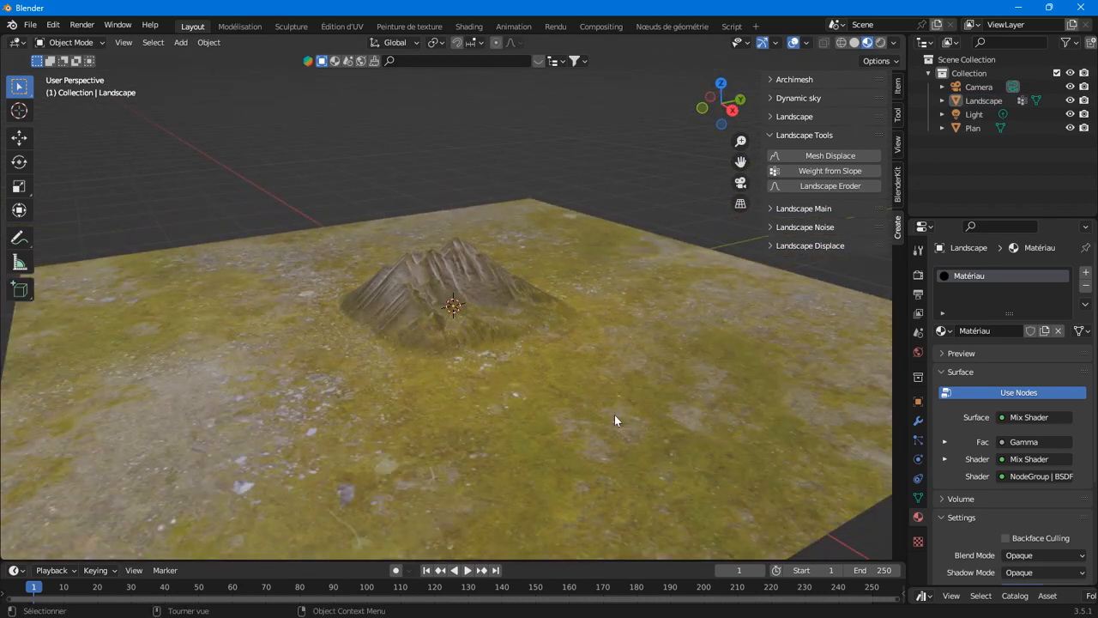